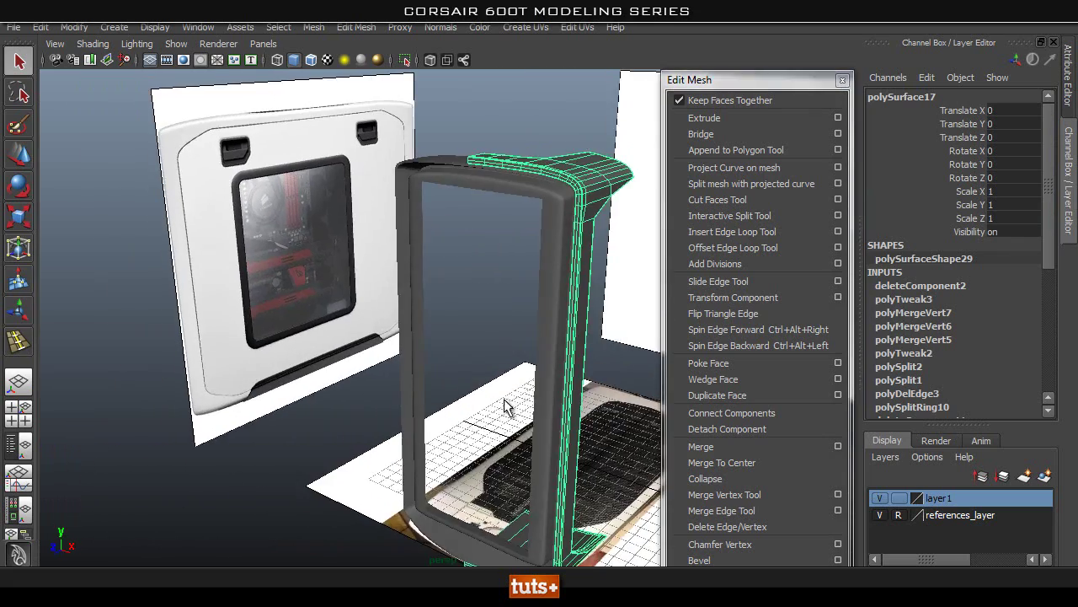
# Step: Hide layer1 so that only the frame piece polySurface17 and the reference planes are shown
pyautogui.keyDown('alt'); pyautogui.moveTo(554, 320); pyautogui.dragTo(440, 455, button='middle'); pyautogui.keyUp('alt')
pyautogui.keyDown('alt'); pyautogui.moveTo(295, 386); pyautogui.dragTo(542, 369, button='right'); pyautogui.keyUp('alt')
pyautogui.keyDown('alt'); pyautogui.moveTo(543, 367); pyautogui.dragTo(472, 337); pyautogui.keyUp('alt')
pyautogui.click(880, 498)
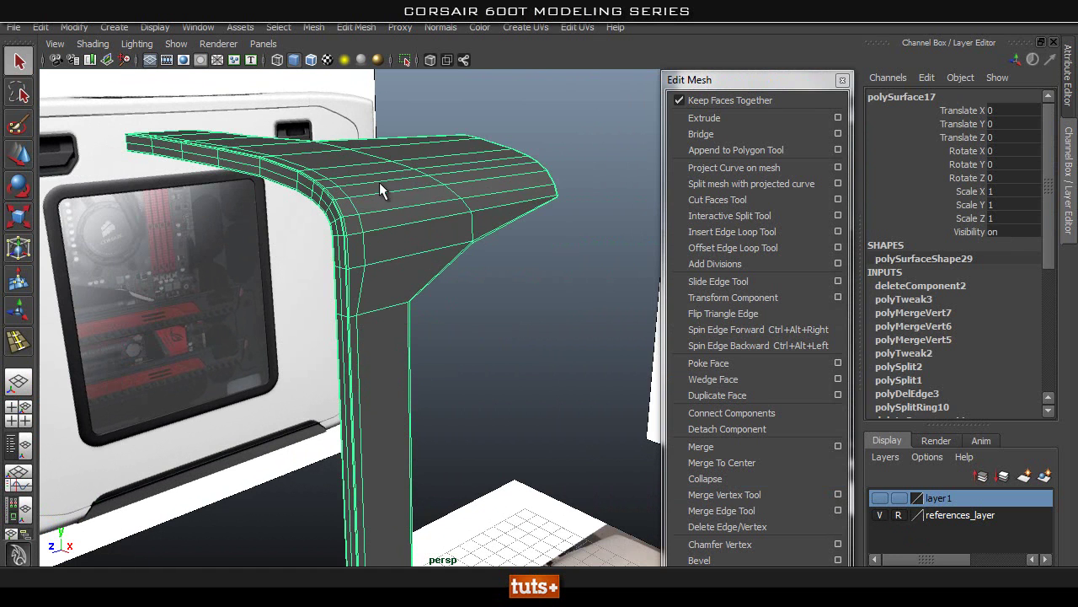
# Step: Examine the frame piece's topology at the upper arm, the vertical post and the lower arm from several sides
pyautogui.keyDown('alt'); pyautogui.moveTo(473, 264); pyautogui.dragTo(478, 326); pyautogui.keyUp('alt')
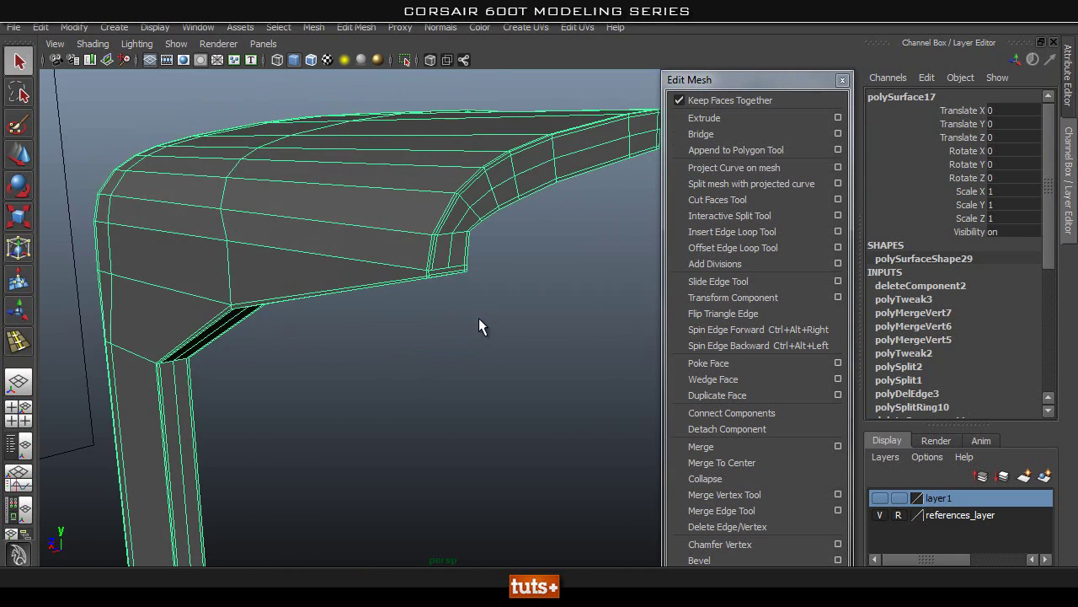
pyautogui.keyDown('alt'); pyautogui.moveTo(327, 391); pyautogui.dragTo(411, 347); pyautogui.keyUp('alt')
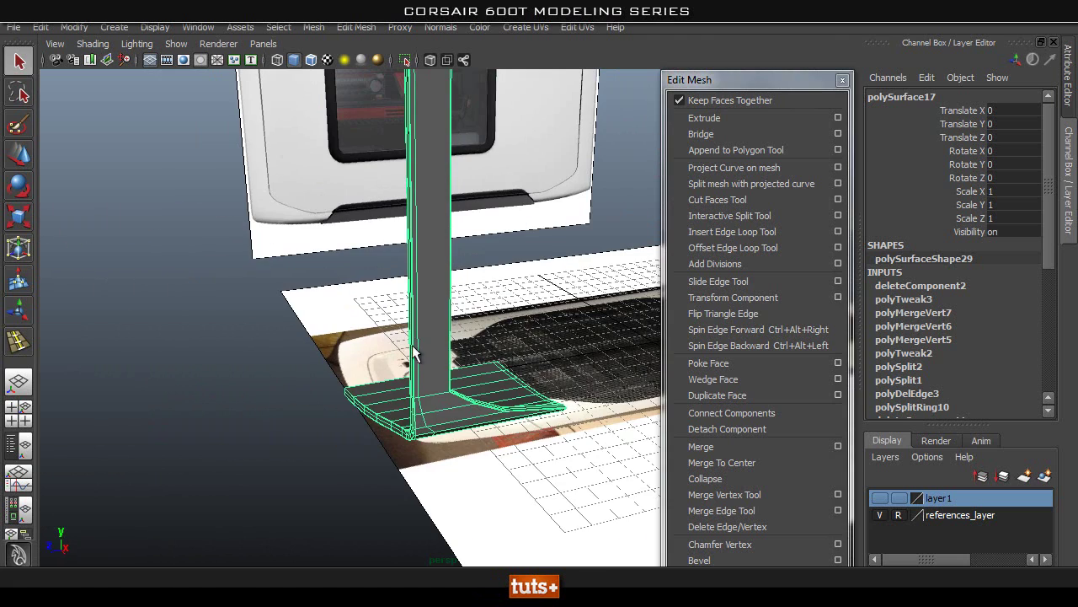
pyautogui.keyDown('alt'); pyautogui.moveTo(390, 407); pyautogui.dragTo(361, 258); pyautogui.keyUp('alt')
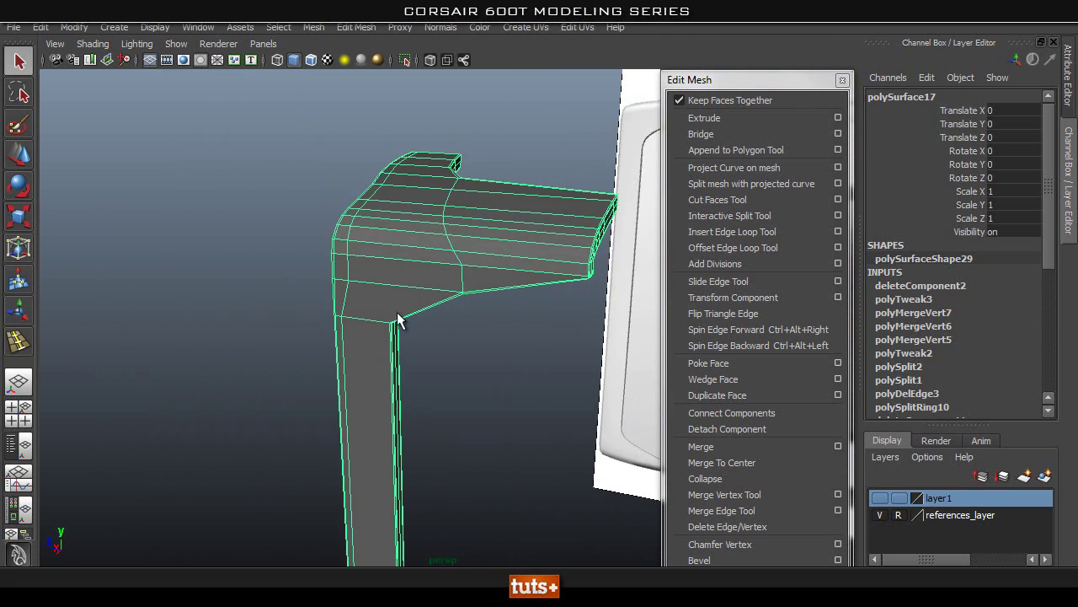
pyautogui.keyDown('alt'); pyautogui.moveTo(422, 344); pyautogui.dragTo(378, 432, button='right'); pyautogui.keyUp('alt')
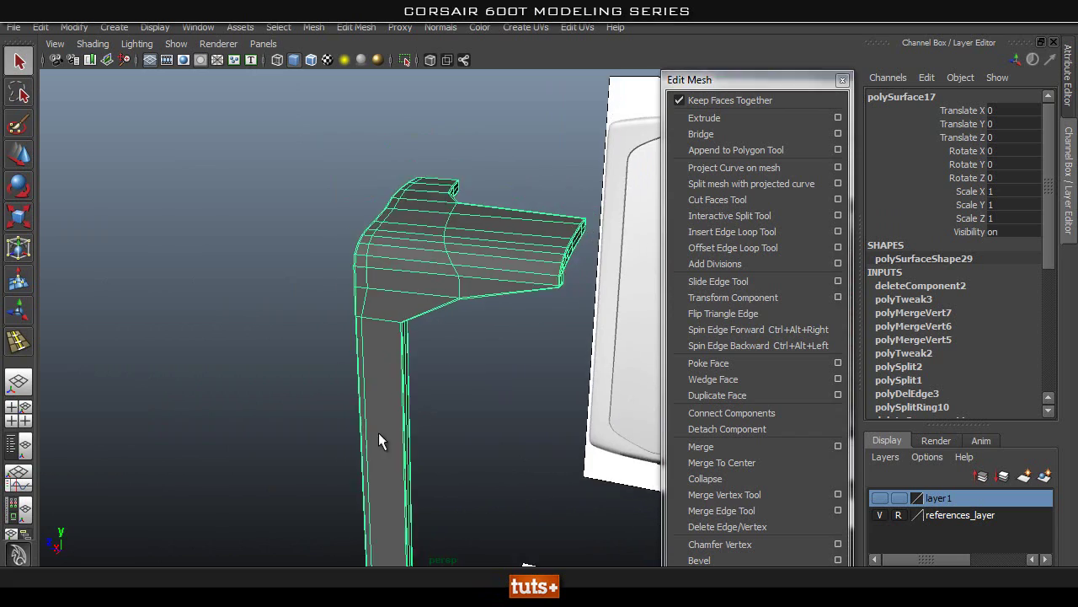
pyautogui.keyDown('alt'); pyautogui.moveTo(378, 431); pyautogui.dragTo(376, 337, button='middle'); pyautogui.keyUp('alt')
pyautogui.keyDown('alt'); pyautogui.moveTo(418, 457); pyautogui.dragTo(448, 368, button='middle'); pyautogui.keyUp('alt')
pyautogui.keyDown('alt'); pyautogui.moveTo(447, 366); pyautogui.dragTo(208, 363); pyautogui.keyUp('alt')
# Step: Select the support edge loops running along the frame piece's narrow rim strip and end face, and delete them
pyautogui.moveTo(392, 299); pyautogui.dragTo(392, 346, button='right')
pyautogui.click(386, 259)
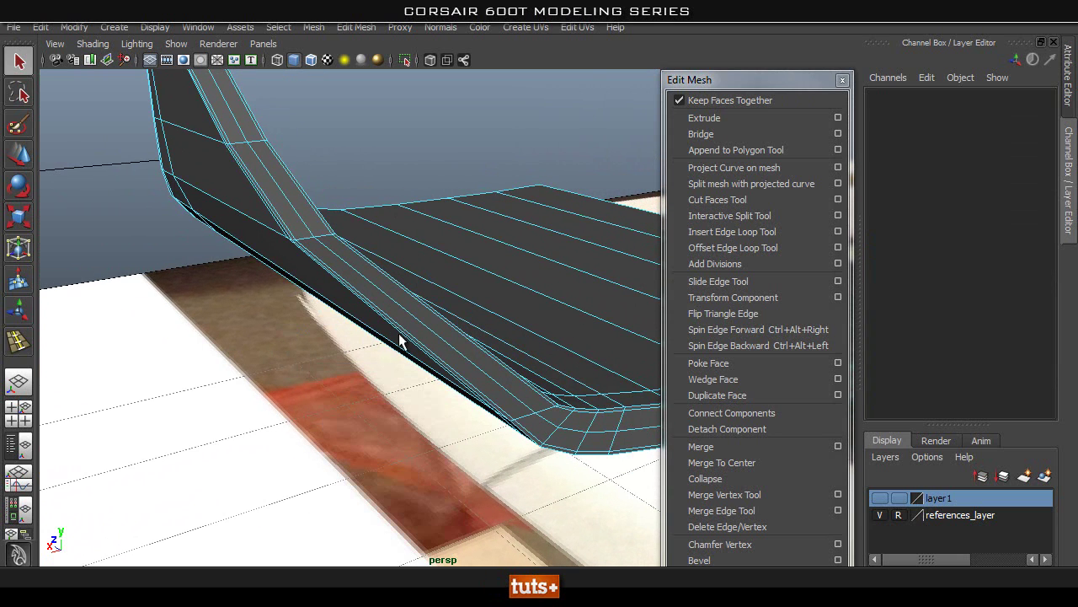
pyautogui.click(413, 331)
pyautogui.keyDown('alt'); pyautogui.moveTo(554, 413); pyautogui.dragTo(391, 490); pyautogui.keyUp('alt')
pyautogui.keyDown('alt'); pyautogui.moveTo(391, 491); pyautogui.dragTo(409, 524, button='right'); pyautogui.keyUp('alt')
pyautogui.keyDown('alt'); pyautogui.moveTo(410, 524); pyautogui.dragTo(409, 152, button='middle'); pyautogui.keyUp('alt')
pyautogui.keyDown('alt'); pyautogui.moveTo(376, 342); pyautogui.dragTo(376, 408, button='right'); pyautogui.keyUp('alt')
pyautogui.keyDown('alt'); pyautogui.moveTo(277, 398); pyautogui.dragTo(205, 299); pyautogui.keyUp('alt')
pyautogui.keyDown('alt'); pyautogui.moveTo(313, 331); pyautogui.dragTo(154, 183); pyautogui.keyUp('alt')
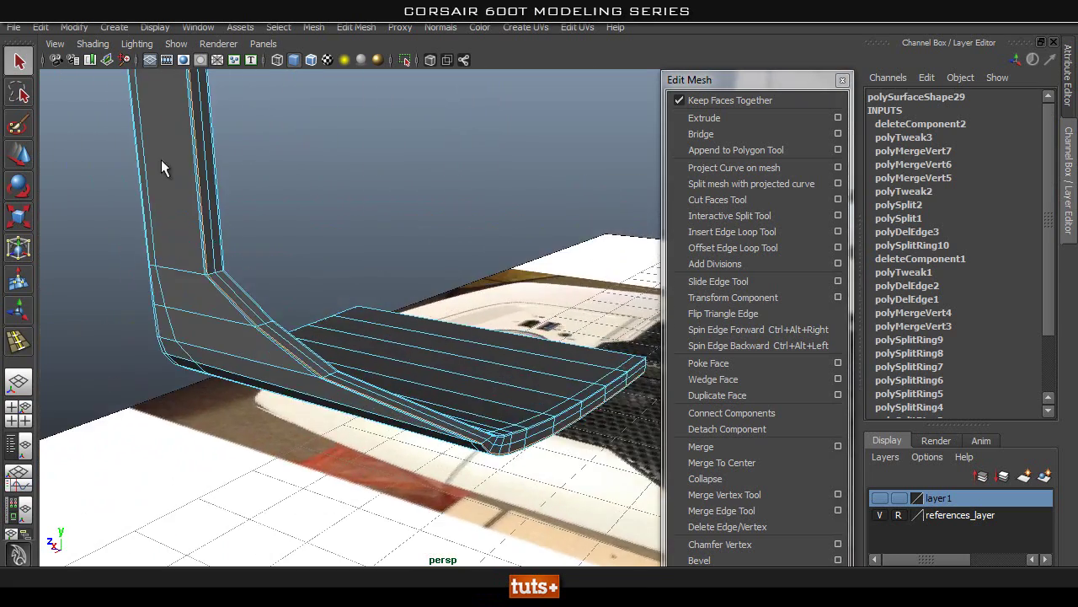
pyautogui.keyDown('alt'); pyautogui.moveTo(193, 129); pyautogui.dragTo(328, 333); pyautogui.keyUp('alt')
pyautogui.moveTo(328, 332); pyautogui.dragTo(328, 353, button='right')
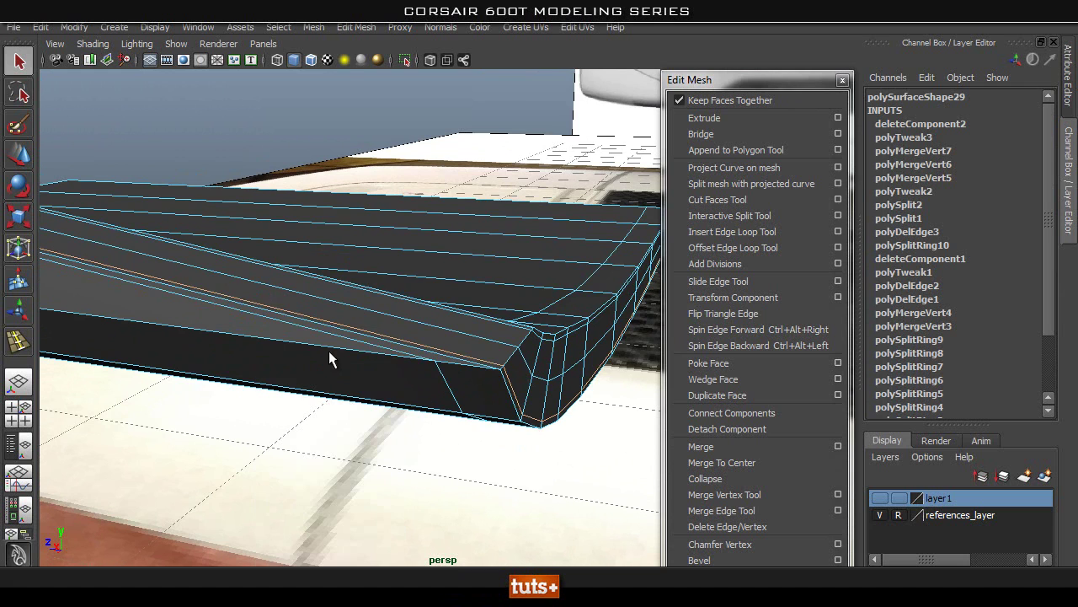
pyautogui.keyDown('alt'); pyautogui.moveTo(341, 339); pyautogui.dragTo(354, 380); pyautogui.keyUp('alt')
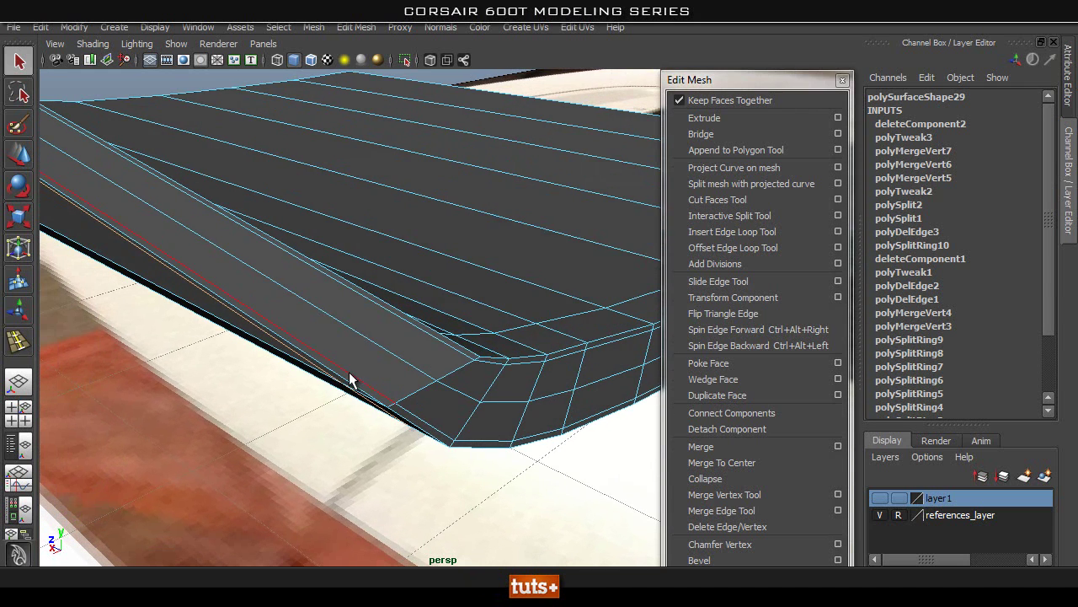
pyautogui.keyDown('alt'); pyautogui.moveTo(510, 330); pyautogui.dragTo(452, 339); pyautogui.keyUp('alt')
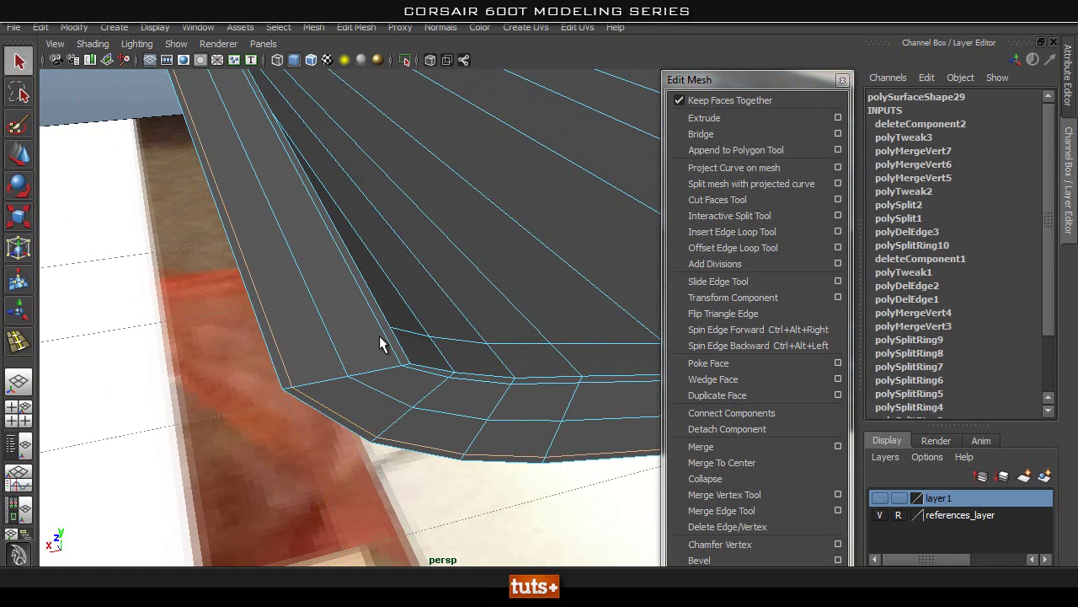
pyautogui.keyDown('alt'); pyautogui.moveTo(458, 358); pyautogui.dragTo(262, 376); pyautogui.keyUp('alt')
pyautogui.keyDown('alt'); pyautogui.moveTo(262, 375); pyautogui.dragTo(263, 406, button='right'); pyautogui.keyUp('alt')
pyautogui.click(352, 340)
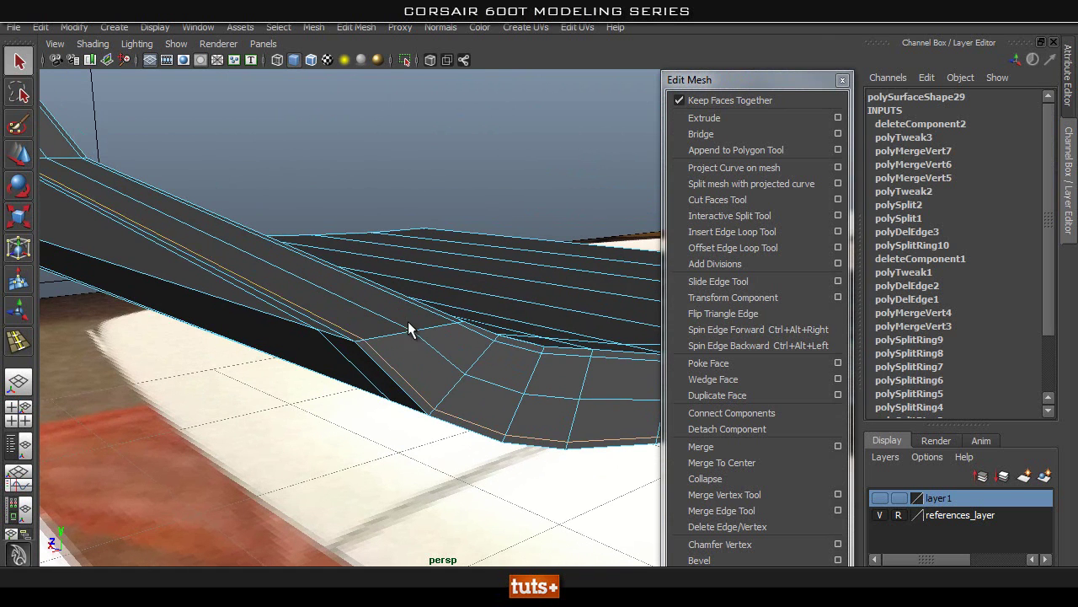
pyautogui.keyDown('alt'); pyautogui.moveTo(403, 323); pyautogui.dragTo(370, 339); pyautogui.keyUp('alt')
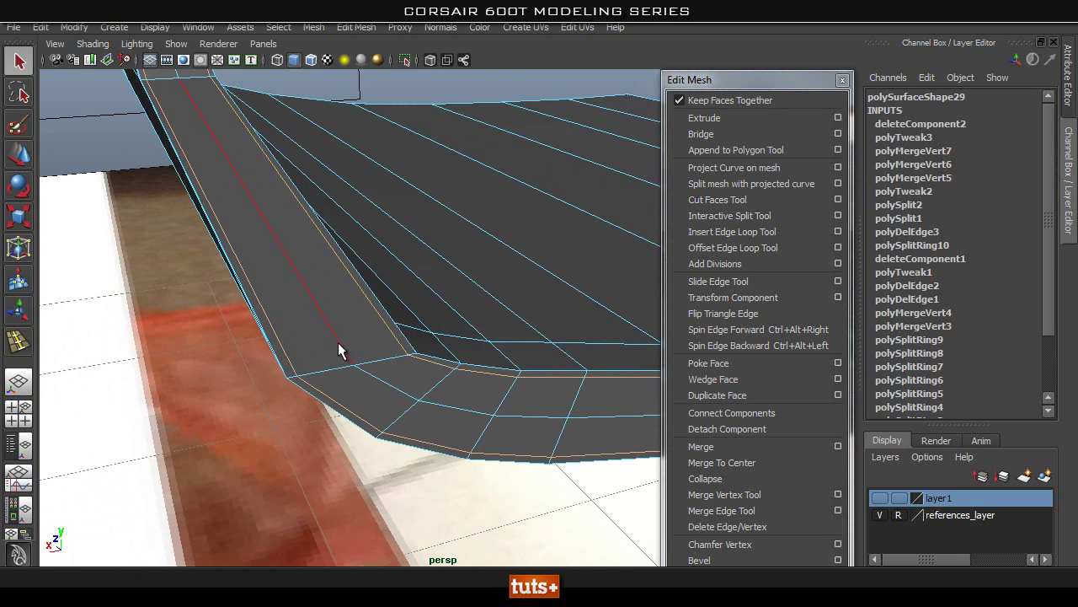
pyautogui.keyDown('shift'); pyautogui.moveTo(356, 313); pyautogui.dragTo(303, 335, button='right'); pyautogui.keyUp('shift')
# Step: Delete the remaining support edge loops along the side face and across the lower arm near its end
pyautogui.keyDown('alt'); pyautogui.moveTo(466, 362); pyautogui.dragTo(376, 339); pyautogui.keyUp('alt')
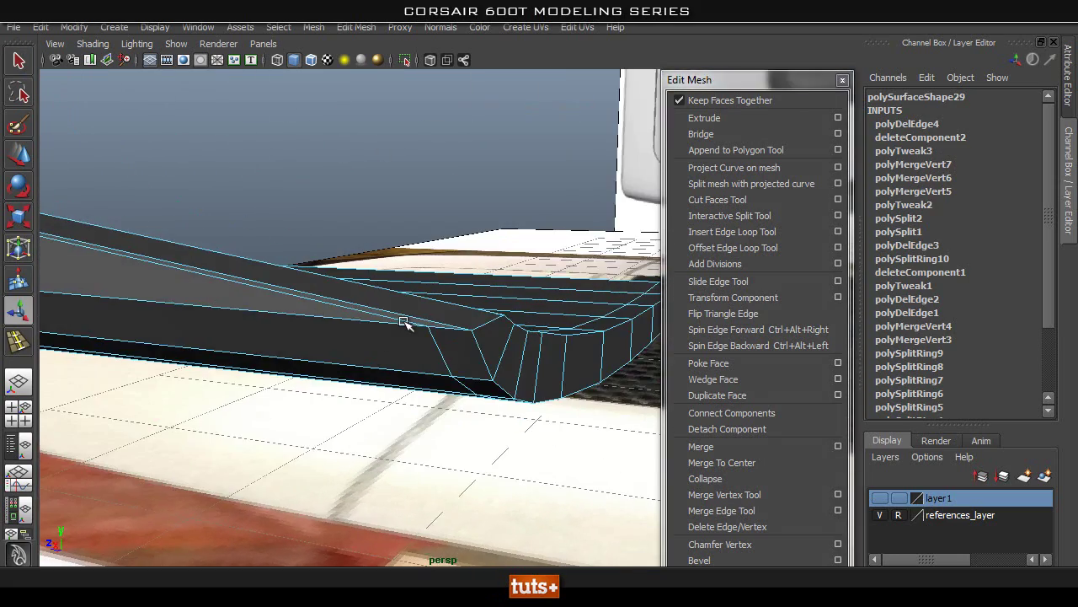
pyautogui.keyDown('alt'); pyautogui.moveTo(468, 311); pyautogui.dragTo(453, 280); pyautogui.keyUp('alt')
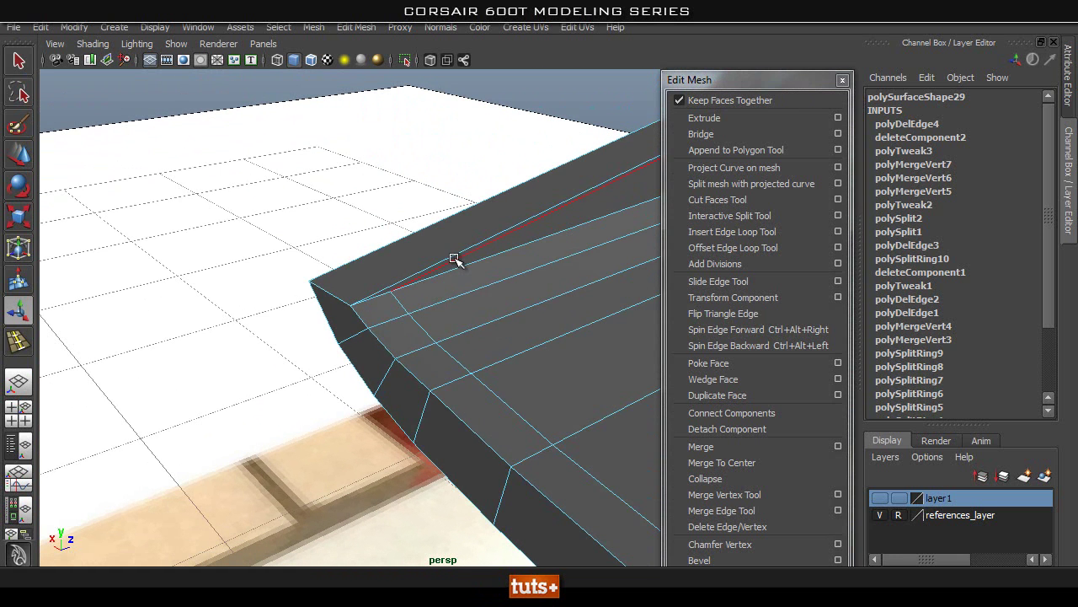
pyautogui.keyDown('shift'); pyautogui.moveTo(481, 310); pyautogui.dragTo(414, 328, button='right'); pyautogui.keyUp('shift')
# Step: Insert an edge loop on the side face and end of the lower arm, close to the outer corner edge
pyautogui.keyDown('alt'); pyautogui.moveTo(332, 357); pyautogui.dragTo(534, 378); pyautogui.keyUp('alt')
pyautogui.keyDown('alt'); pyautogui.moveTo(534, 378); pyautogui.dragTo(481, 394, button='right'); pyautogui.keyUp('alt')
pyautogui.moveTo(481, 394)
pyautogui.keyDown('alt'); pyautogui.mouseDown()
pyautogui.moveTo(497, 379)
pyautogui.moveTo(489, 385)
pyautogui.mouseUp(); pyautogui.keyUp('alt')
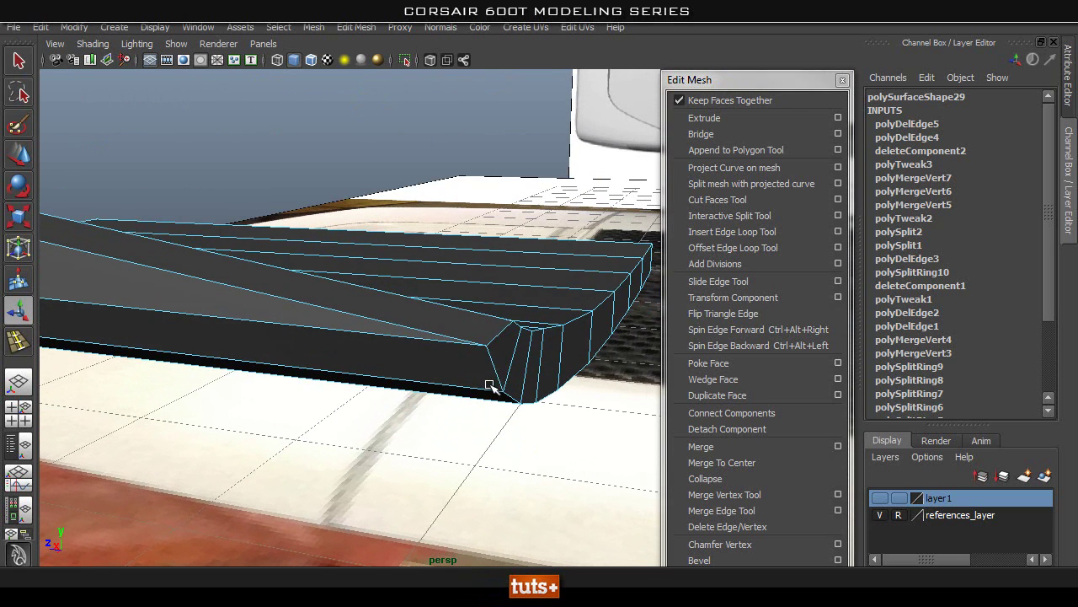
pyautogui.keyDown('alt'); pyautogui.moveTo(478, 333); pyautogui.dragTo(516, 379); pyautogui.keyUp('alt')
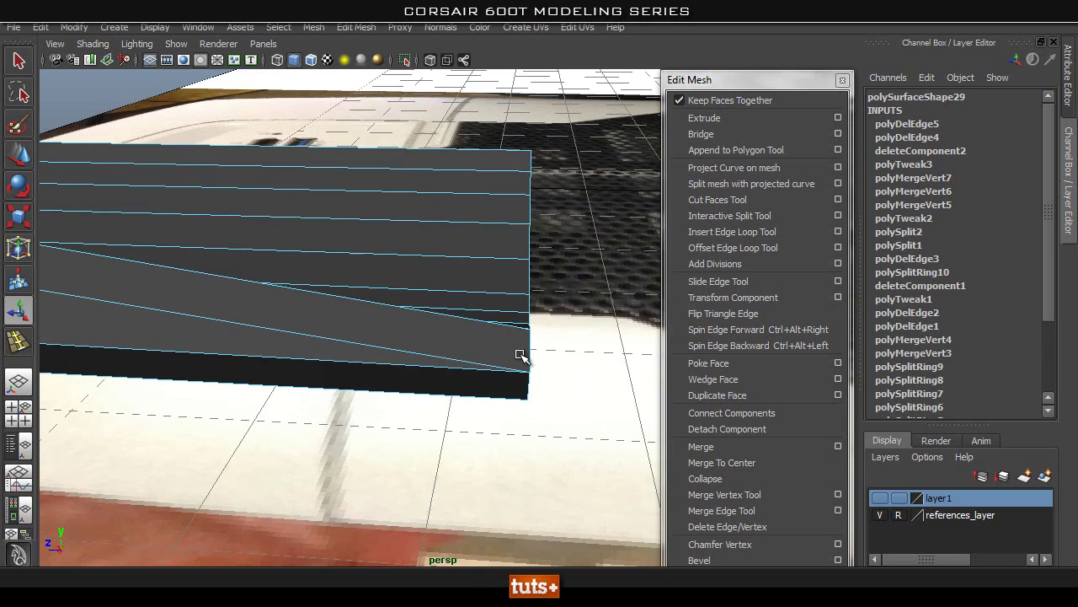
pyautogui.keyDown('alt'); pyautogui.moveTo(556, 310); pyautogui.dragTo(539, 328); pyautogui.keyUp('alt')
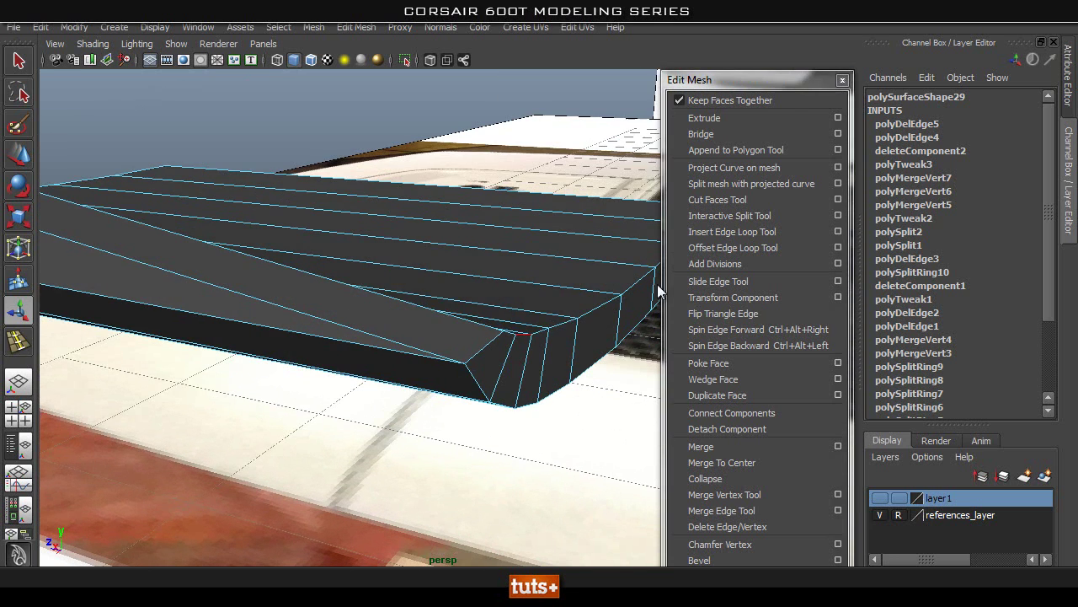
pyautogui.click(794, 231)
pyautogui.keyDown('alt'); pyautogui.moveTo(385, 316); pyautogui.dragTo(487, 376); pyautogui.keyUp('alt')
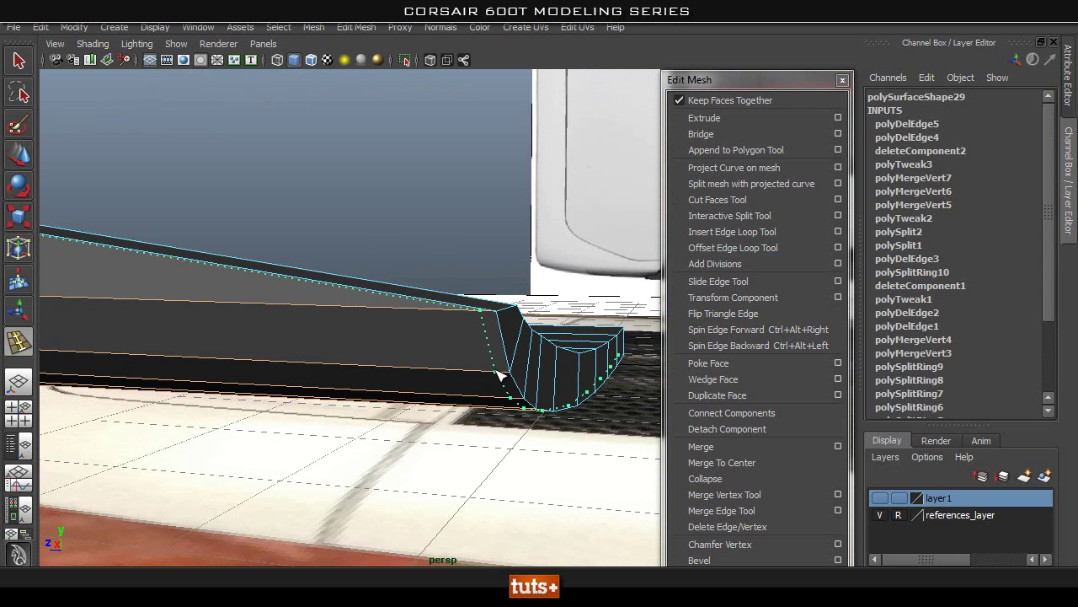
pyautogui.moveTo(504, 374); pyautogui.dragTo(504, 375)
# Step: Delete the edge loop just inserted near the lower arm's corner edge
pyautogui.keyDown('alt'); pyautogui.moveTo(406, 366); pyautogui.dragTo(353, 328); pyautogui.keyUp('alt')
pyautogui.keyDown('alt'); pyautogui.moveTo(147, 259); pyautogui.dragTo(381, 380); pyautogui.keyUp('alt')
pyautogui.keyDown('alt'); pyautogui.moveTo(383, 96); pyautogui.dragTo(445, 455); pyautogui.keyUp('alt')
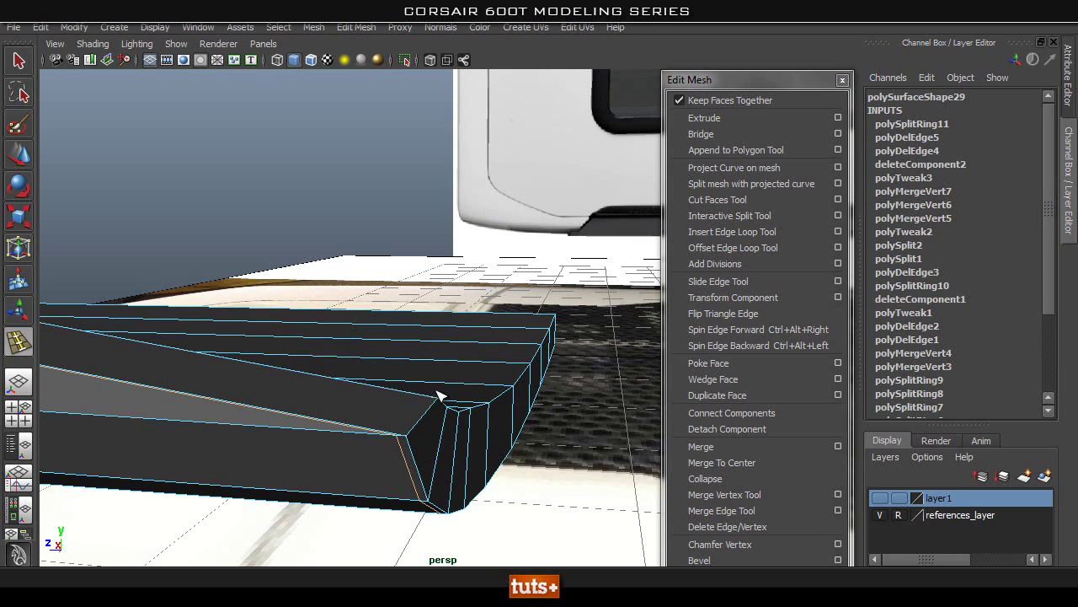
pyautogui.keyDown('alt'); pyautogui.moveTo(592, 362); pyautogui.dragTo(526, 421); pyautogui.keyUp('alt')
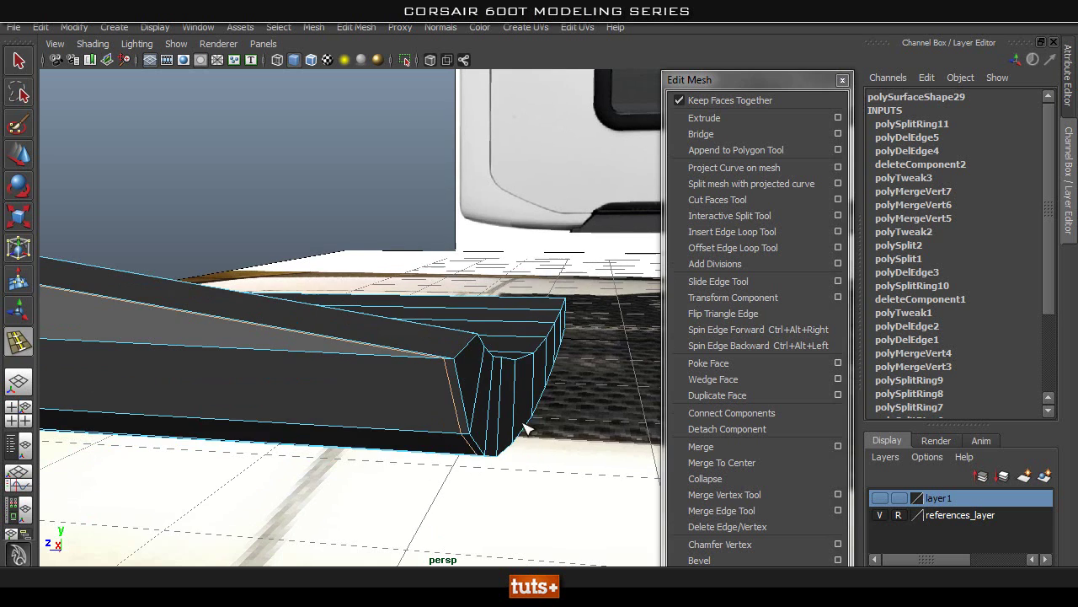
pyautogui.keyDown('shift'); pyautogui.moveTo(428, 367); pyautogui.dragTo(371, 379, button='right'); pyautogui.keyUp('shift')
# Step: Switch to the side view, frame the lower arm's end against the reference image and turn on X-ray shading
pyautogui.keyDown('alt'); pyautogui.moveTo(576, 394); pyautogui.dragTo(438, 430, button='right'); pyautogui.keyUp('alt')
pyautogui.keyDown('alt'); pyautogui.moveTo(438, 430); pyautogui.dragTo(536, 453, button='middle'); pyautogui.keyUp('alt')
pyautogui.keyDown('alt'); pyautogui.moveTo(535, 453); pyautogui.dragTo(547, 389); pyautogui.keyUp('alt')
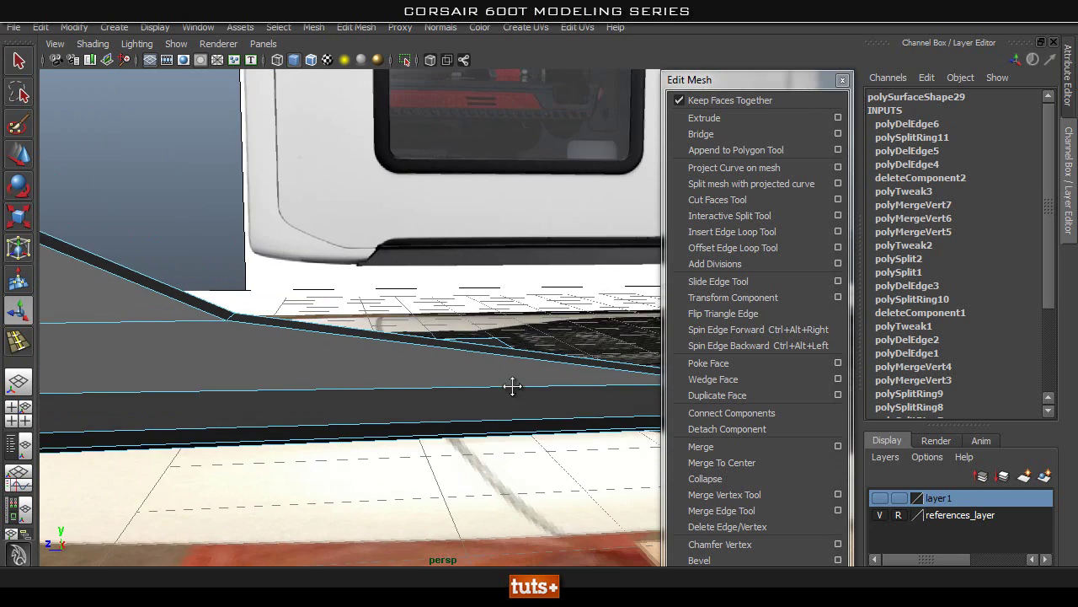
pyautogui.keyDown('alt'); pyautogui.moveTo(547, 389); pyautogui.dragTo(325, 381, button='middle'); pyautogui.keyUp('alt')
pyautogui.press('space')
pyautogui.moveTo(326, 381); pyautogui.dragTo(394, 378)
pyautogui.keyDown('alt'); pyautogui.moveTo(416, 404); pyautogui.dragTo(368, 450, button='right'); pyautogui.keyUp('alt')
pyautogui.keyDown('alt'); pyautogui.moveTo(369, 450); pyautogui.dragTo(243, 97, button='middle'); pyautogui.keyUp('alt')
pyautogui.keyDown('alt'); pyautogui.moveTo(335, 433); pyautogui.dragTo(315, 134, button='middle'); pyautogui.keyUp('alt')
pyautogui.keyDown('alt'); pyautogui.moveTo(388, 416); pyautogui.dragTo(698, 440, button='right'); pyautogui.keyUp('alt')
pyautogui.keyDown('alt'); pyautogui.moveTo(233, 351); pyautogui.dragTo(402, 333, button='middle'); pyautogui.keyUp('alt')
pyautogui.keyDown('alt'); pyautogui.moveTo(228, 364); pyautogui.dragTo(433, 374, button='right'); pyautogui.keyUp('alt')
pyautogui.keyDown('alt'); pyautogui.moveTo(434, 374); pyautogui.dragTo(425, 374, button='middle'); pyautogui.keyUp('alt')
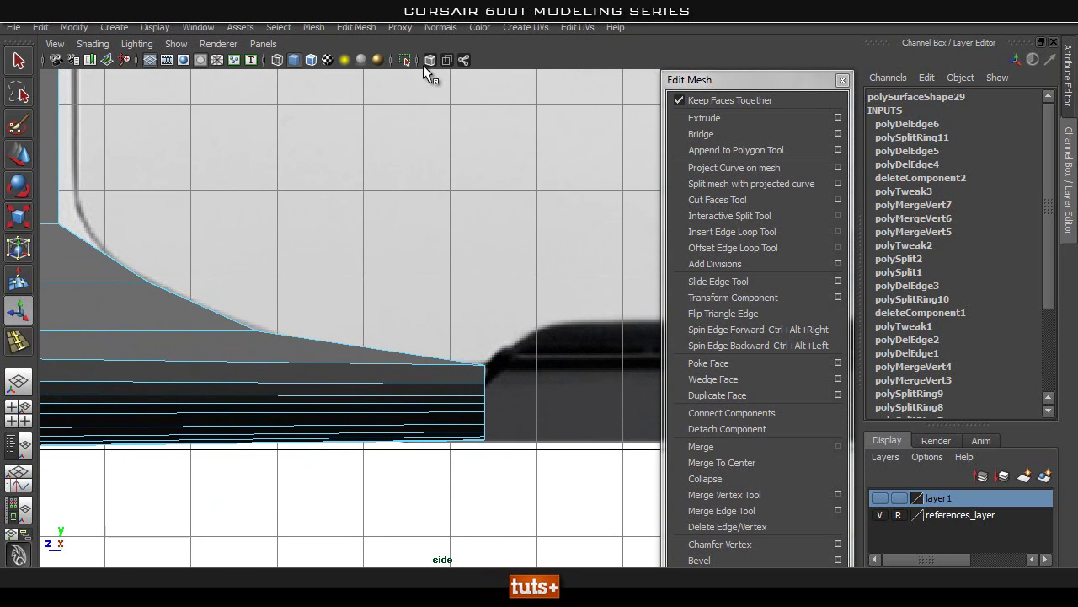
pyautogui.click(429, 62)
# Step: Select the lower arm's end vertices and move them back along Z to where the reference contour levels out
pyautogui.moveTo(313, 399)
pyautogui.keyDown('alt'); pyautogui.mouseDown(button='right')
pyautogui.moveTo(353, 405)
pyautogui.moveTo(412, 390)
pyautogui.mouseUp(button='right'); pyautogui.keyUp('alt')
pyautogui.keyDown('alt'); pyautogui.moveTo(413, 390); pyautogui.dragTo(416, 321, button='middle'); pyautogui.keyUp('alt')
pyautogui.moveTo(417, 340); pyautogui.dragTo(335, 293, button='right')
pyautogui.moveTo(430, 560); pyautogui.dragTo(432, 561)
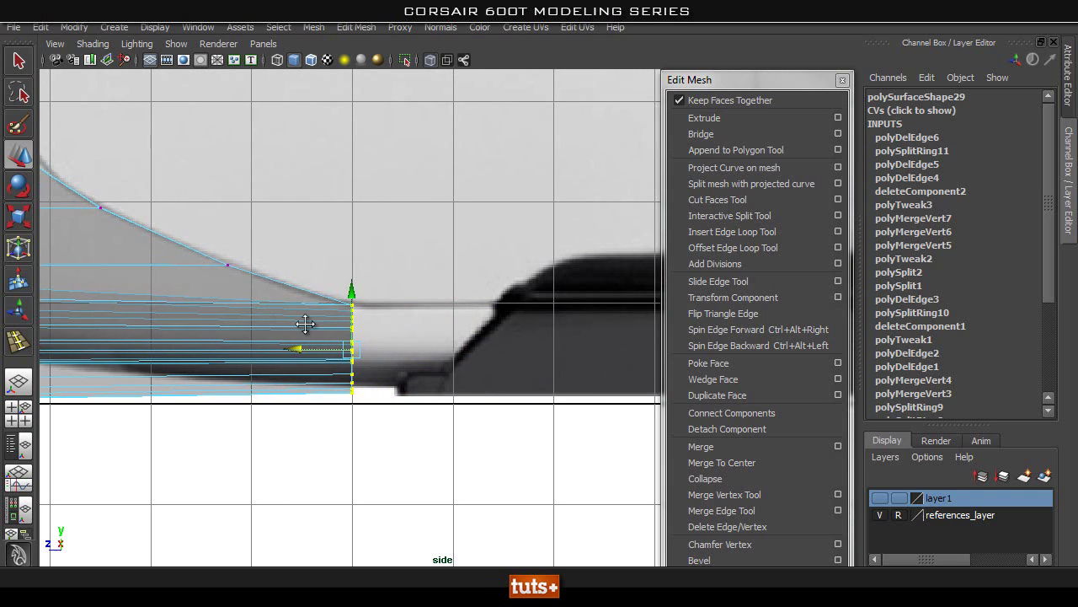
pyautogui.scroll(2, 287, 346)
pyautogui.keyDown('alt'); pyautogui.moveTo(345, 424); pyautogui.dragTo(570, 413, button='middle'); pyautogui.keyUp('alt')
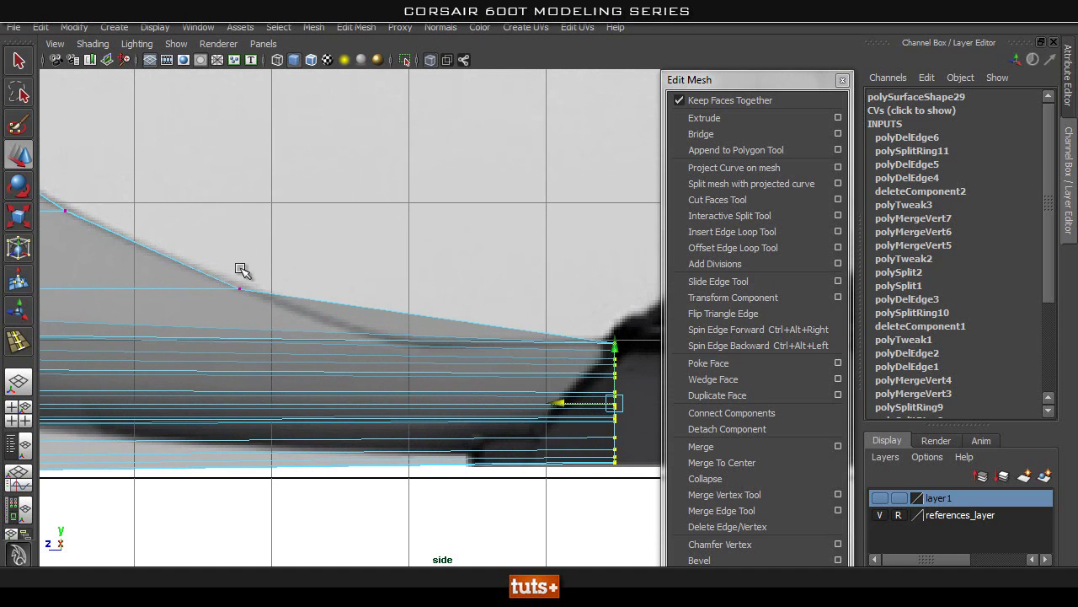
pyautogui.moveTo(562, 405); pyautogui.dragTo(357, 399)
# Step: Select all end faces of the lower arm and extrude them in the side view toward the reference's dark base cutout
pyautogui.press('space')
pyautogui.keyDown('alt'); pyautogui.moveTo(503, 347); pyautogui.dragTo(297, 368); pyautogui.keyUp('alt')
pyautogui.press('q')
pyautogui.moveTo(297, 368); pyautogui.dragTo(299, 337, button='right')
pyautogui.click(235, 368)
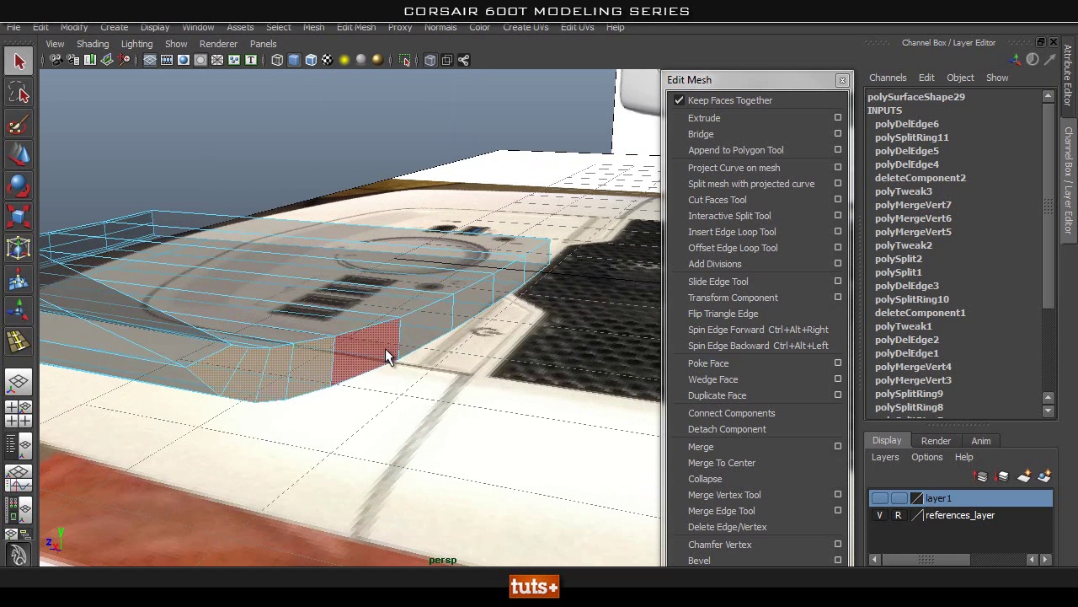
pyautogui.keyDown('shift'); pyautogui.click(538, 263); pyautogui.keyUp('shift')
pyautogui.press('space')
pyautogui.moveTo(438, 287); pyautogui.dragTo(507, 289)
pyautogui.keyDown('alt'); pyautogui.moveTo(438, 341); pyautogui.dragTo(345, 349, button='right'); pyautogui.keyUp('alt')
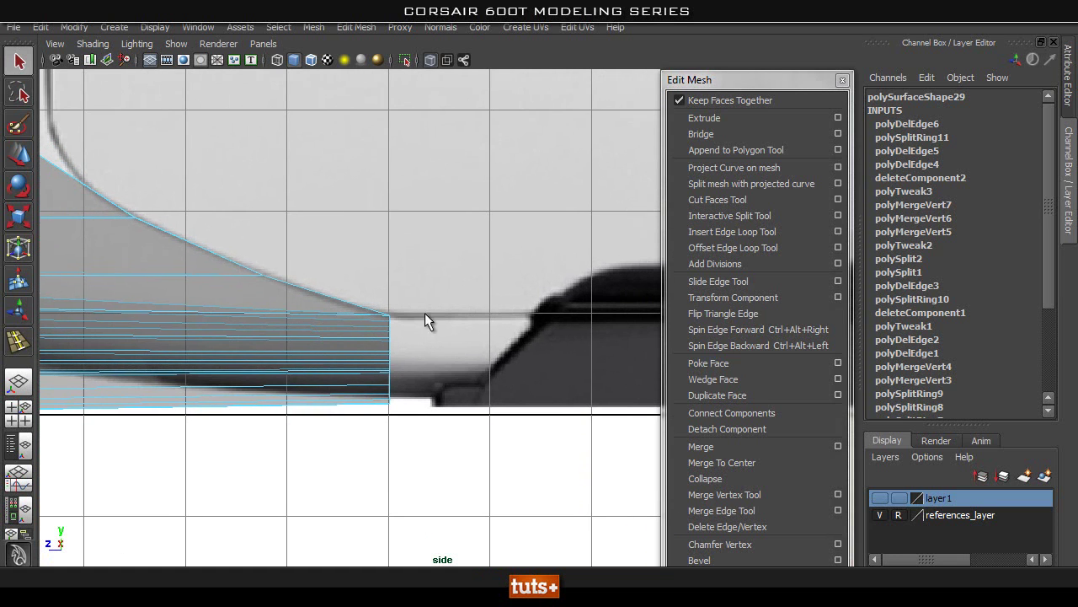
pyautogui.click(742, 116)
pyautogui.keyDown('alt'); pyautogui.moveTo(428, 312); pyautogui.dragTo(338, 313, button='middle'); pyautogui.keyUp('alt')
pyautogui.moveTo(246, 325); pyautogui.dragTo(384, 297)
# Step: Return to the perspective view and put the frame piece back into object mode
pyautogui.press('space')
pyautogui.keyDown('alt'); pyautogui.moveTo(559, 366); pyautogui.dragTo(399, 288); pyautogui.keyUp('alt')
pyautogui.press('q')
pyautogui.moveTo(400, 288); pyautogui.dragTo(478, 251, button='right')
pyautogui.press('F8')
# Step: Insert an edge loop across the lower arm, close to its extruded end face
pyautogui.keyDown('alt'); pyautogui.moveTo(426, 169); pyautogui.dragTo(369, 411); pyautogui.keyUp('alt')
pyautogui.keyDown('alt'); pyautogui.moveTo(244, 355); pyautogui.dragTo(383, 383, button='right'); pyautogui.keyUp('alt')
pyautogui.keyDown('alt'); pyautogui.moveTo(385, 383); pyautogui.dragTo(367, 377); pyautogui.keyUp('alt')
pyautogui.click(783, 238)
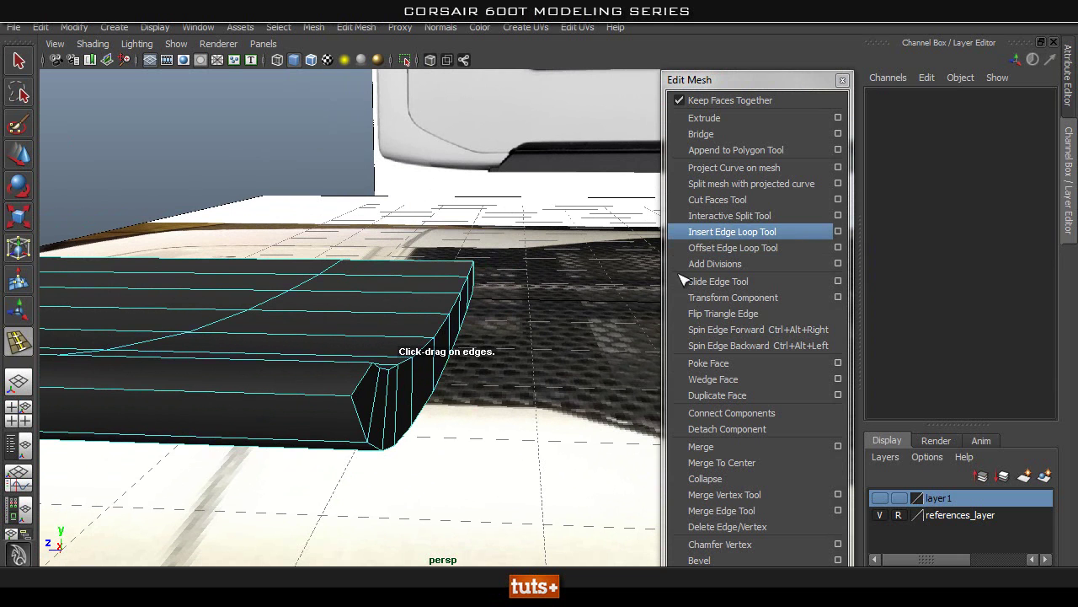
pyautogui.click(353, 413)
# Step: Insert two edge loops along the narrow rim strip, one beside its inner edge and one beside its outer edge
pyautogui.keyDown('alt'); pyautogui.moveTo(459, 345); pyautogui.dragTo(402, 405); pyautogui.keyUp('alt')
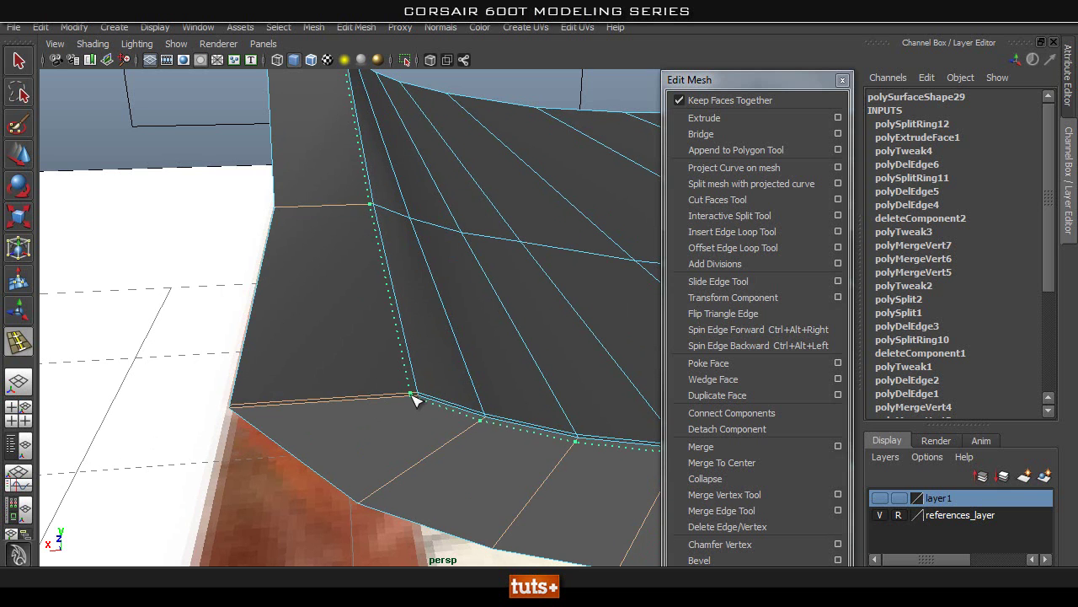
pyautogui.click(413, 401)
pyautogui.moveTo(414, 397)
pyautogui.keyDown('alt'); pyautogui.mouseDown()
pyautogui.moveTo(368, 390)
pyautogui.moveTo(401, 382)
pyautogui.mouseUp(); pyautogui.keyUp('alt')
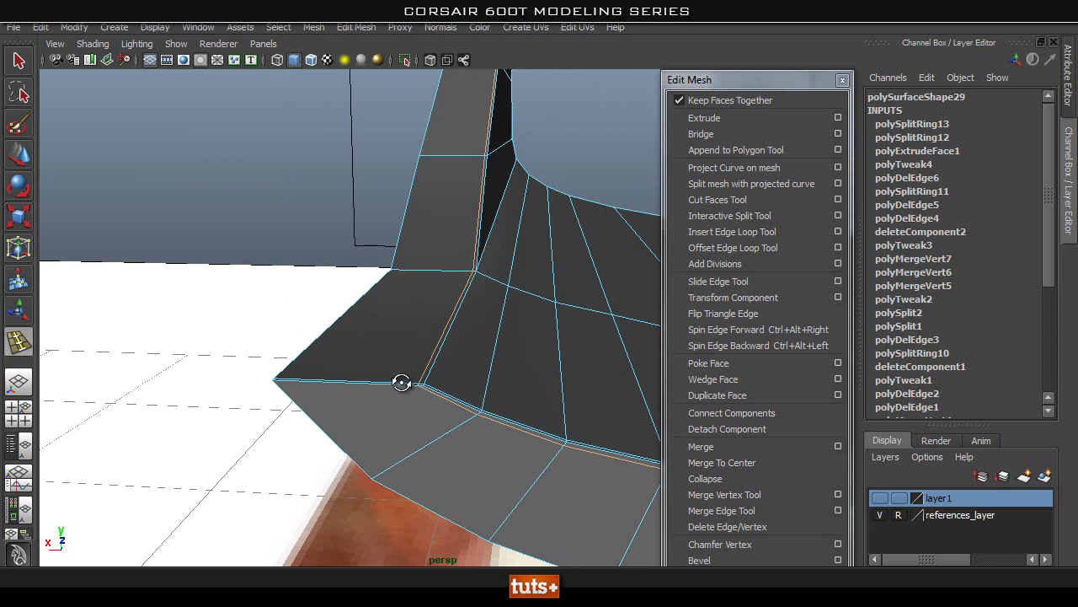
pyautogui.keyDown('alt'); pyautogui.moveTo(456, 215); pyautogui.dragTo(546, 441); pyautogui.keyUp('alt')
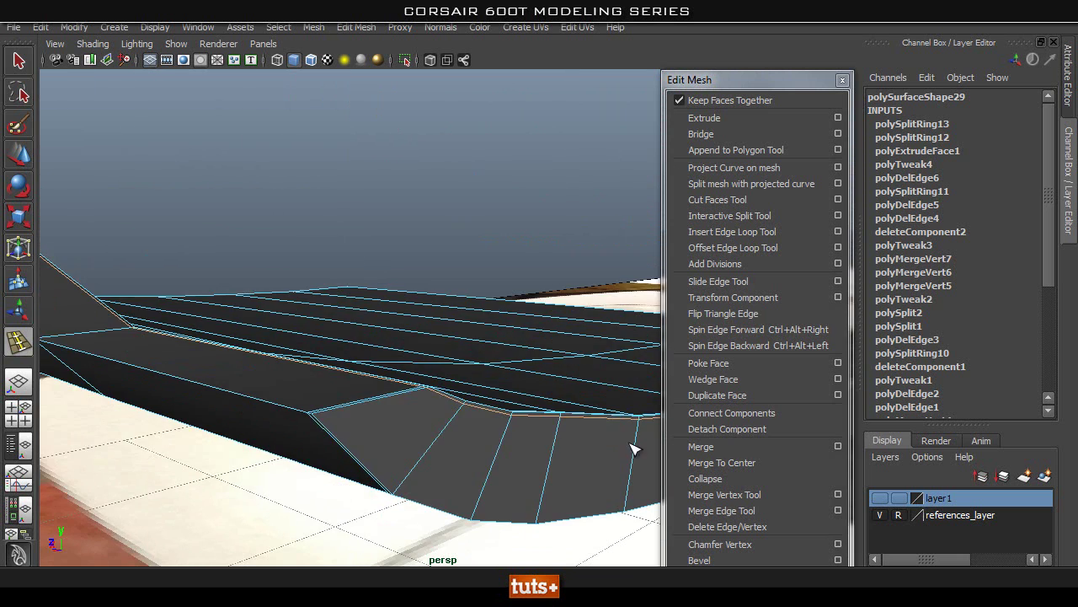
pyautogui.keyDown('alt'); pyautogui.moveTo(333, 408); pyautogui.dragTo(408, 362); pyautogui.keyUp('alt')
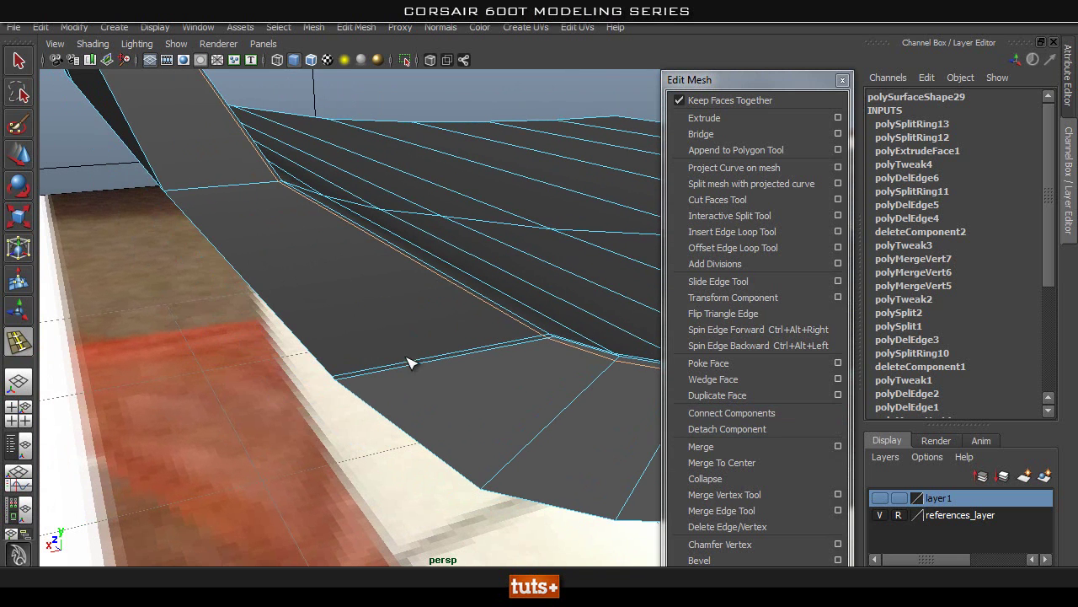
pyautogui.click(345, 382)
# Step: Insert an edge loop along the lower arm's side and end faces, just below their upper corner edge
pyautogui.keyDown('alt'); pyautogui.moveTo(346, 381); pyautogui.dragTo(611, 368); pyautogui.keyUp('alt')
pyautogui.keyDown('alt'); pyautogui.moveTo(173, 368); pyautogui.dragTo(429, 395, button='middle'); pyautogui.keyUp('alt')
pyautogui.keyDown('alt'); pyautogui.moveTo(429, 396); pyautogui.dragTo(335, 406); pyautogui.keyUp('alt')
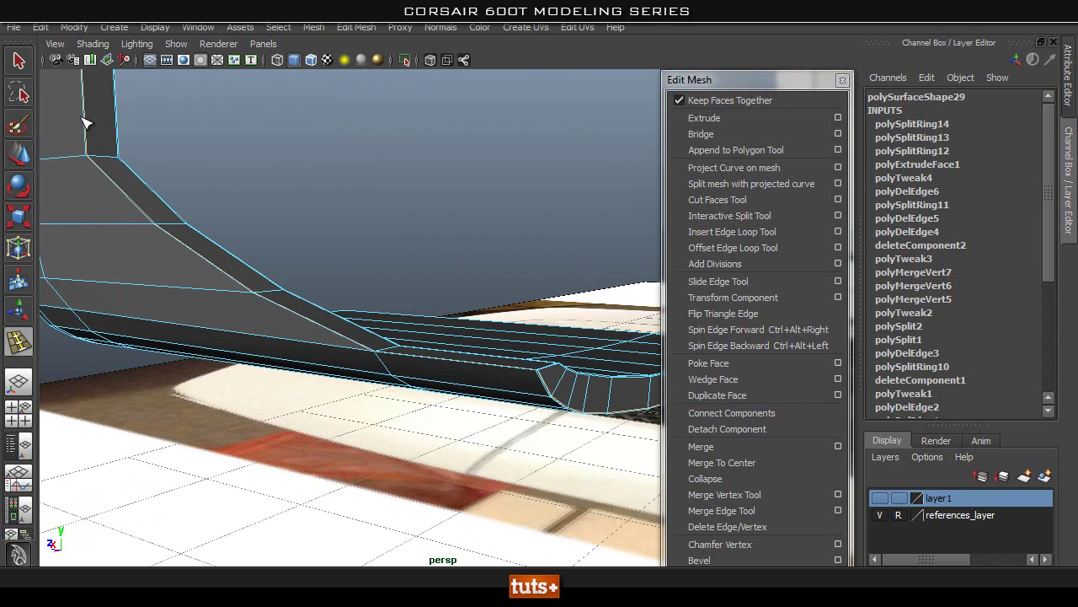
pyautogui.moveTo(484, 396)
pyautogui.keyDown('alt'); pyautogui.mouseDown()
pyautogui.moveTo(292, 399)
pyautogui.moveTo(393, 340)
pyautogui.moveTo(497, 404)
pyautogui.mouseUp(); pyautogui.keyUp('alt')
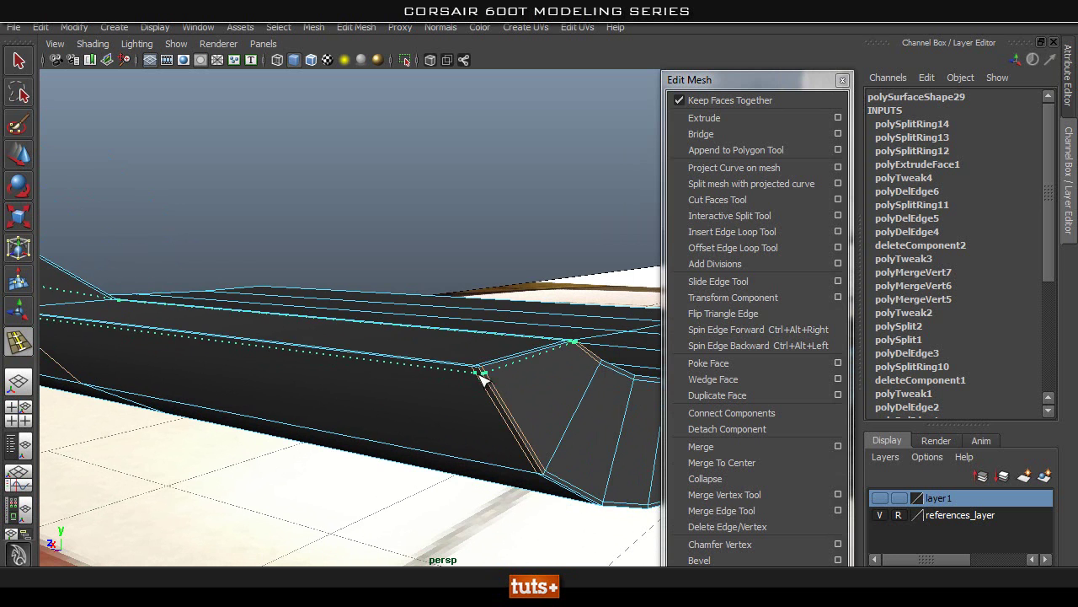
pyautogui.click(482, 379)
# Step: Insert an edge loop on the side face, tight against the curved edge of the rim strip
pyautogui.keyDown('alt'); pyautogui.moveTo(481, 379); pyautogui.dragTo(84, 334); pyautogui.keyUp('alt')
pyautogui.keyDown('alt'); pyautogui.moveTo(37, 296); pyautogui.dragTo(171, 220); pyautogui.keyUp('alt')
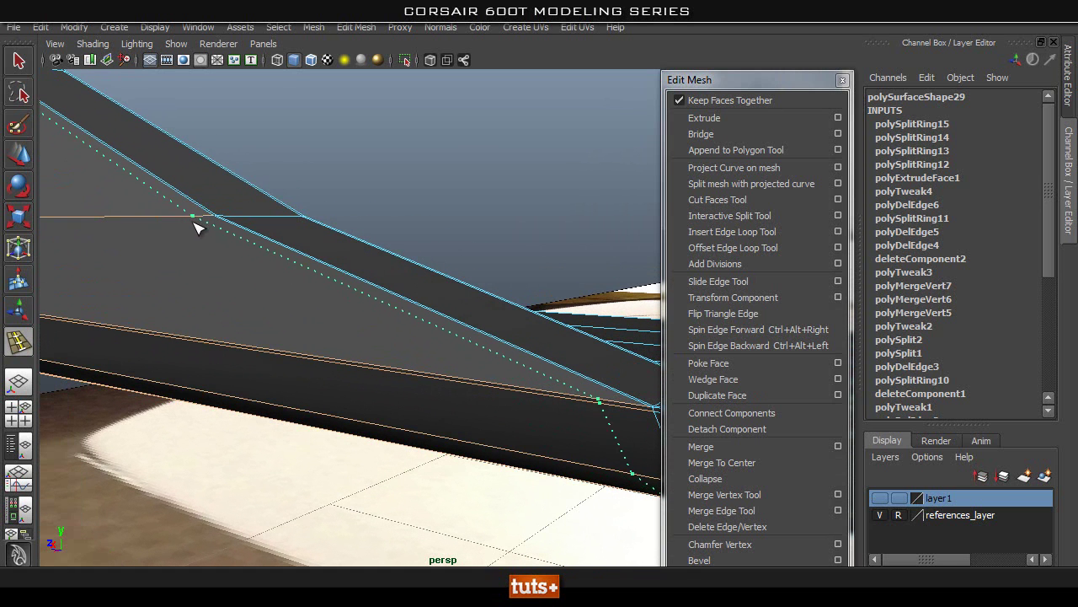
pyautogui.moveTo(201, 222); pyautogui.dragTo(214, 223)
pyautogui.keyDown('alt'); pyautogui.moveTo(504, 391); pyautogui.dragTo(429, 349, button='middle'); pyautogui.keyUp('alt')
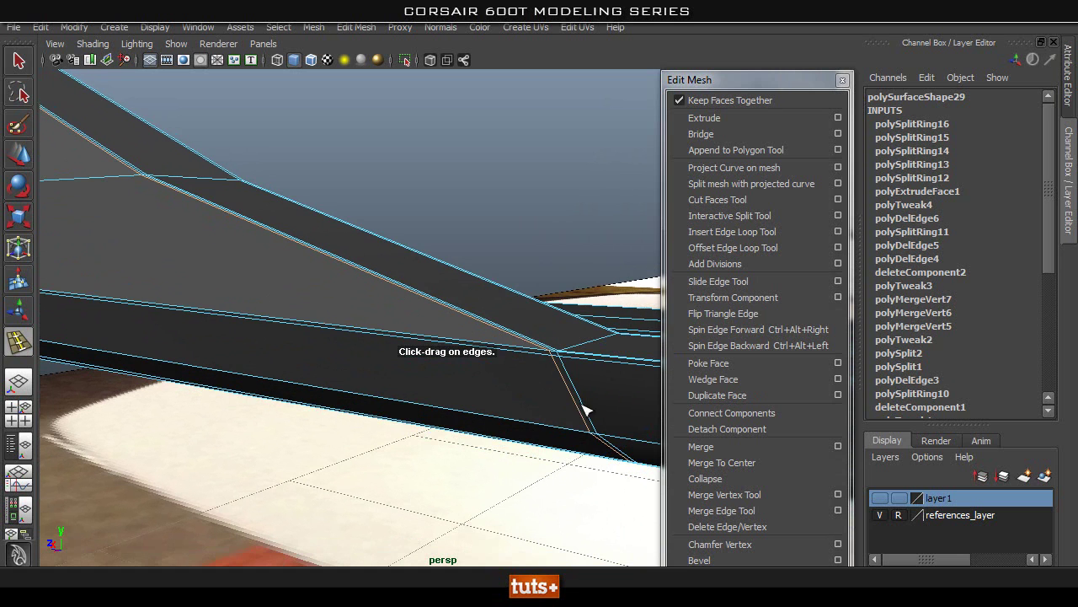
# Step: Undo the last two edge loops inserted on the frame piece's lower arm and side face
pyautogui.keyDown('alt'); pyautogui.moveTo(554, 383); pyautogui.dragTo(525, 375, button='middle'); pyautogui.keyUp('alt')
pyautogui.keyDown('alt'); pyautogui.moveTo(525, 376); pyautogui.dragTo(385, 404, button='right'); pyautogui.keyUp('alt')
pyautogui.keyDown('alt'); pyautogui.moveTo(472, 405); pyautogui.dragTo(396, 325); pyautogui.keyUp('alt')
pyautogui.hotkey('ctrl', 'z')
pyautogui.hotkey('ctrl', 'z')
pyautogui.keyDown('alt'); pyautogui.moveTo(499, 370); pyautogui.dragTo(417, 26); pyautogui.keyUp('alt')
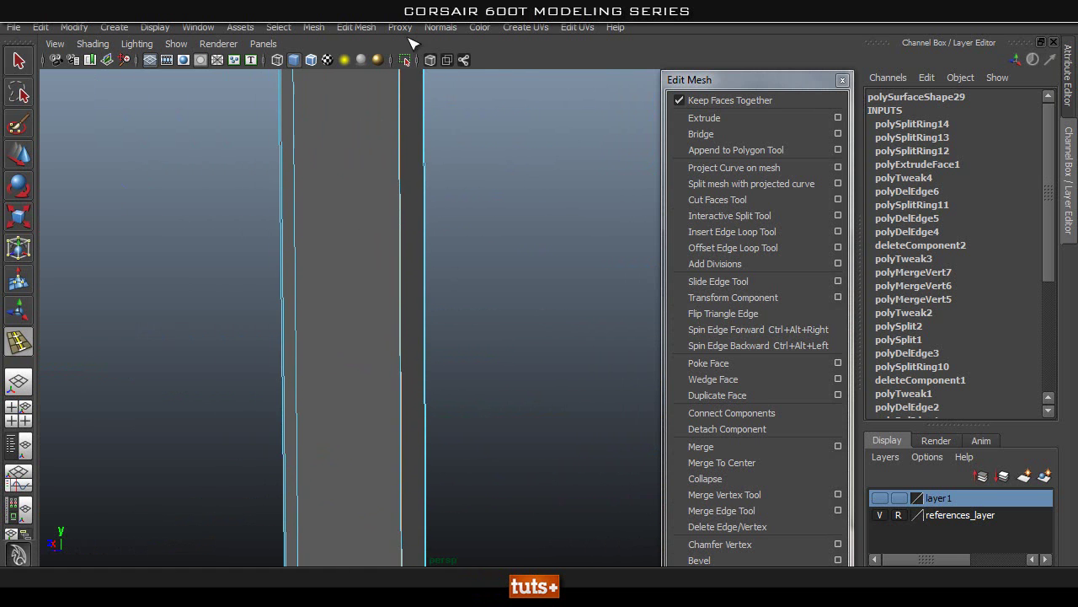
# Step: Examine the frame piece's long side and the corner where the sloped rim meets the lower arm
pyautogui.keyDown('alt'); pyautogui.moveTo(388, 295); pyautogui.dragTo(523, 358); pyautogui.keyUp('alt')
pyautogui.keyDown('alt'); pyautogui.moveTo(522, 358); pyautogui.dragTo(533, 361, button='right'); pyautogui.keyUp('alt')
pyautogui.keyDown('alt'); pyautogui.moveTo(402, 267); pyautogui.dragTo(106, 351, button='middle'); pyautogui.keyUp('alt')
pyautogui.keyDown('alt'); pyautogui.moveTo(106, 352); pyautogui.dragTo(118, 354, button='right'); pyautogui.keyUp('alt')
pyautogui.keyDown('alt'); pyautogui.moveTo(438, 303); pyautogui.dragTo(455, 317, button='middle'); pyautogui.keyUp('alt')
pyautogui.press('q')
pyautogui.keyDown('alt'); pyautogui.moveTo(253, 348); pyautogui.dragTo(1065, 391, button='right'); pyautogui.keyUp('alt')
pyautogui.keyDown('alt'); pyautogui.moveTo(362, 371); pyautogui.dragTo(375, 436); pyautogui.keyUp('alt')
pyautogui.keyDown('alt'); pyautogui.moveTo(380, 438); pyautogui.dragTo(380, 419, button='middle'); pyautogui.keyUp('alt')
pyautogui.keyDown('alt'); pyautogui.moveTo(452, 365); pyautogui.dragTo(371, 422); pyautogui.keyUp('alt')
pyautogui.keyDown('alt'); pyautogui.moveTo(371, 422); pyautogui.dragTo(351, 448, button='middle'); pyautogui.keyUp('alt')
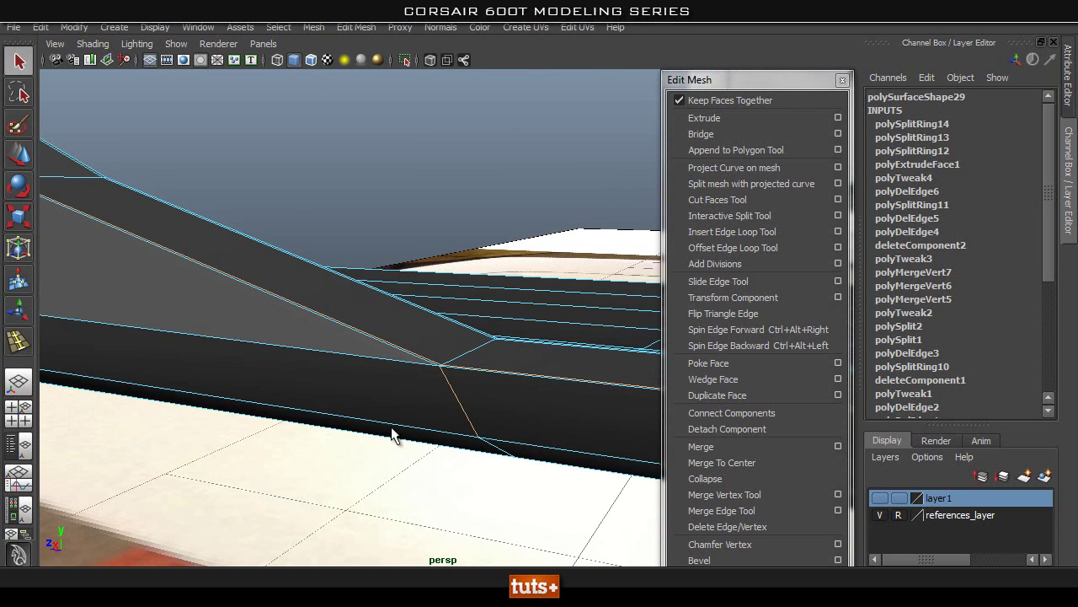
# Step: Select the corner vertex where the sloped rim meets the lower arm and frame it for inspection
pyautogui.click(426, 364)
pyautogui.moveTo(378, 362); pyautogui.dragTo(390, 245, button='right')
pyautogui.click(303, 449)
pyautogui.keyDown('alt'); pyautogui.moveTo(497, 288); pyautogui.dragTo(363, 365); pyautogui.keyUp('alt')
pyautogui.moveTo(308, 373); pyautogui.dragTo(244, 309, button='right')
pyautogui.moveTo(338, 380); pyautogui.dragTo(277, 283, button='right')
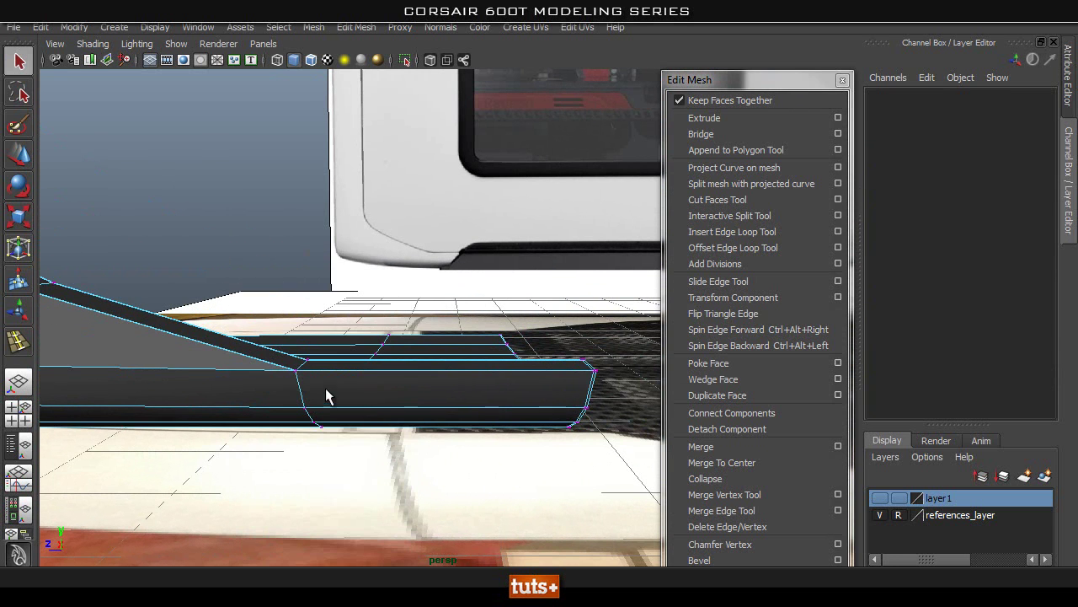
pyautogui.click(295, 371)
pyautogui.press('f')
pyautogui.keyDown('alt'); pyautogui.moveTo(471, 406); pyautogui.dragTo(460, 380); pyautogui.keyUp('alt')
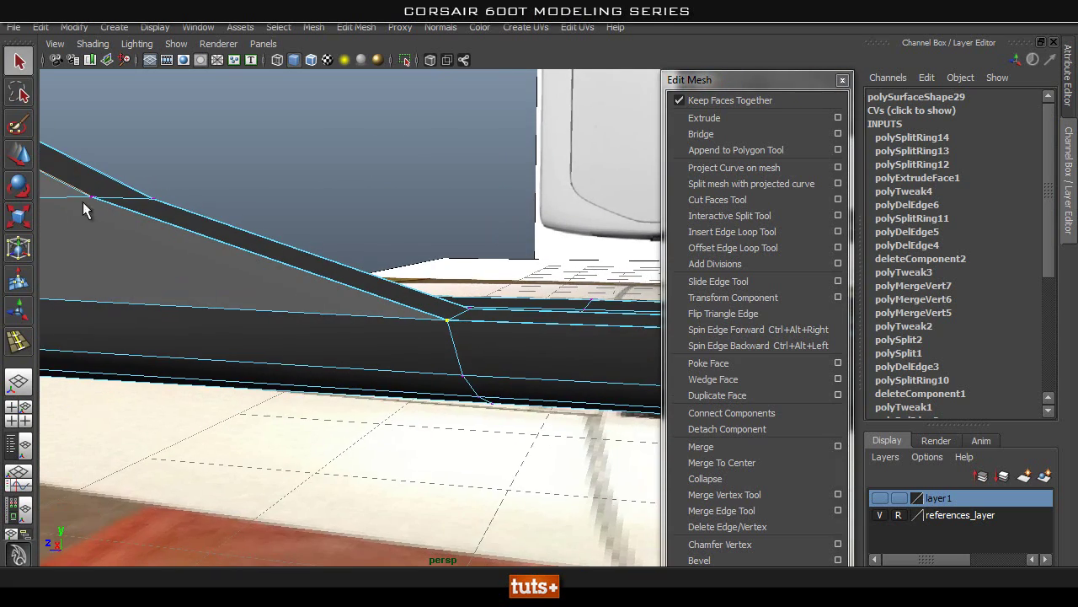
# Step: Insert an edge loop along the lower arm's side face, just below its upper corner edge
pyautogui.keyDown('alt'); pyautogui.moveTo(439, 325); pyautogui.dragTo(851, 366, button='right'); pyautogui.keyUp('alt')
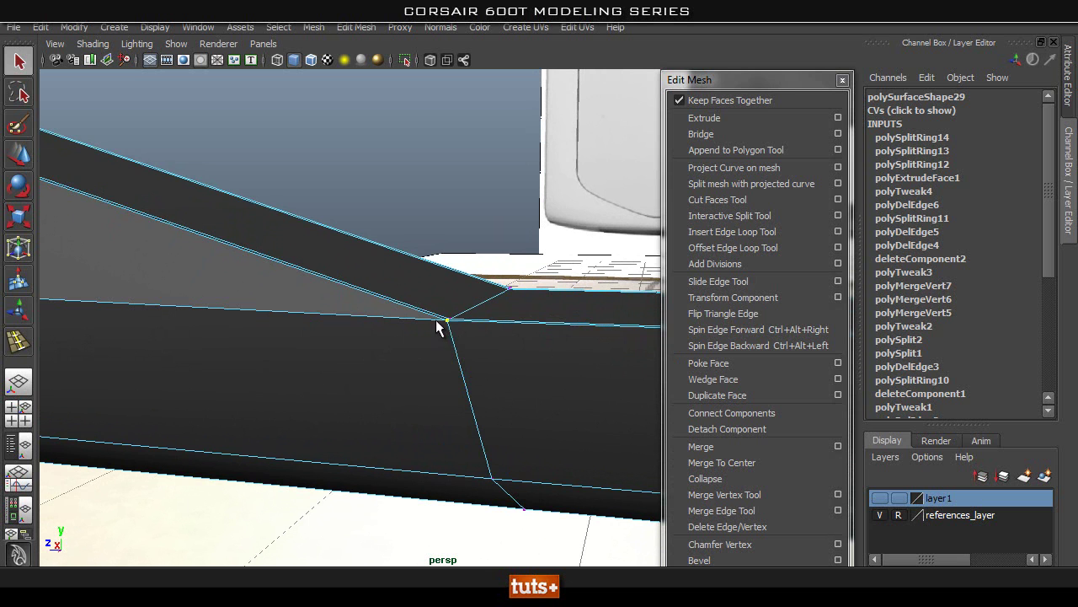
pyautogui.keyDown('alt'); pyautogui.moveTo(447, 332); pyautogui.dragTo(514, 349); pyautogui.keyUp('alt')
pyautogui.click(765, 233)
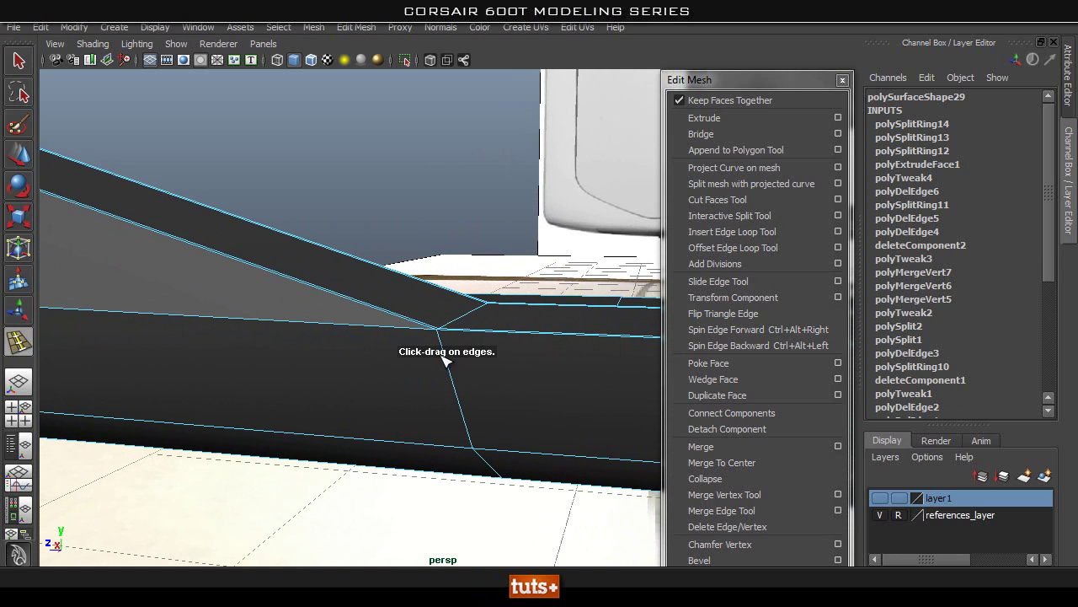
pyautogui.moveTo(445, 351); pyautogui.dragTo(445, 342)
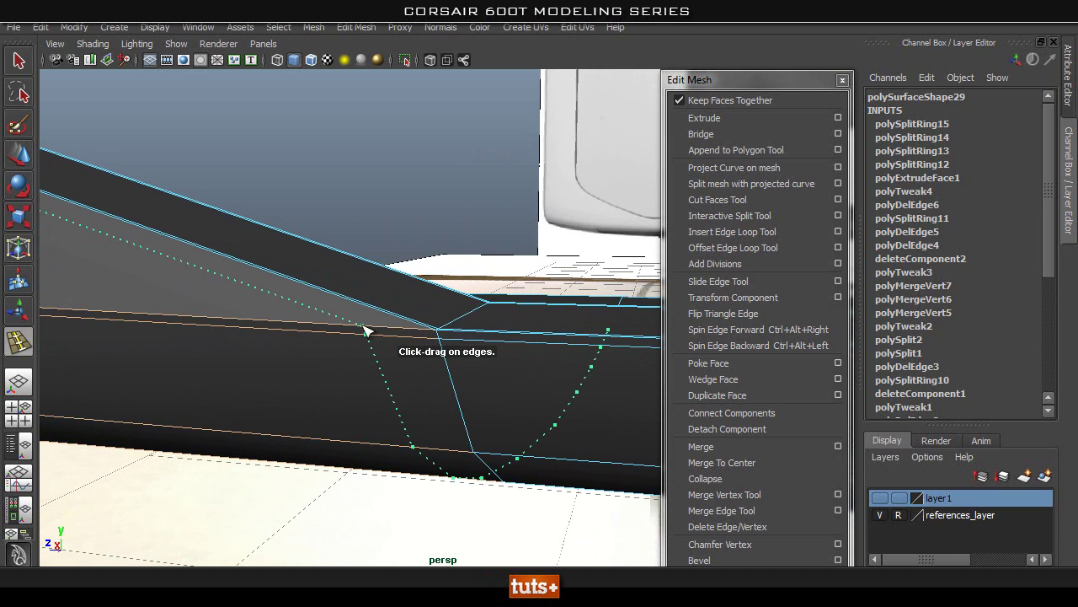
# Step: Insert an edge loop on the side face beside the arm's corner edge, following close beneath the sloped rim
pyautogui.moveTo(365, 331); pyautogui.dragTo(389, 334)
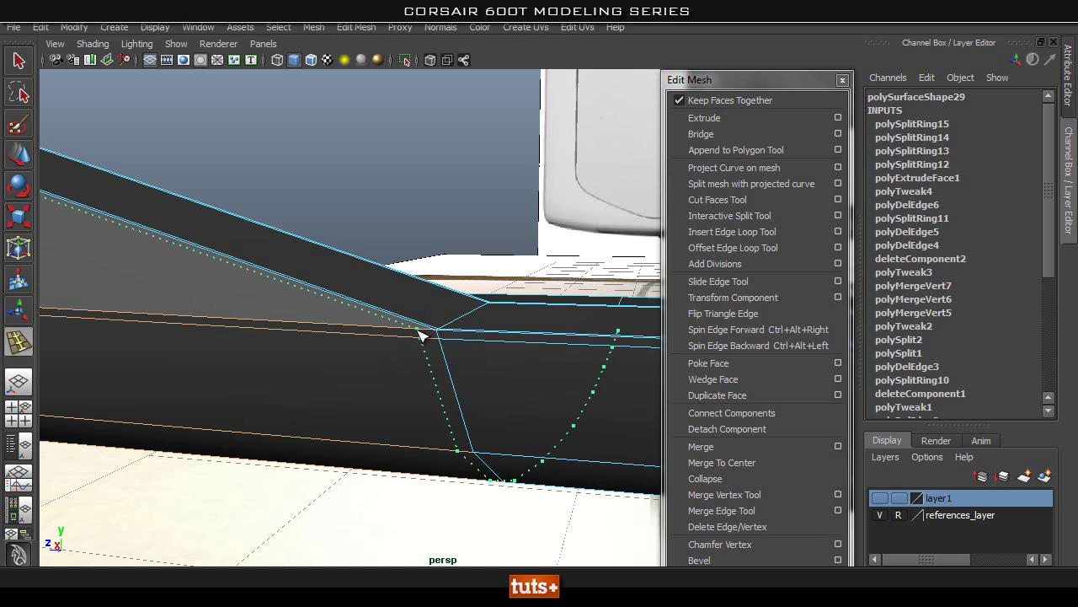
pyautogui.moveTo(422, 335); pyautogui.dragTo(337, 381)
pyautogui.keyDown('alt'); pyautogui.moveTo(419, 387); pyautogui.dragTo(522, 385); pyautogui.keyUp('alt')
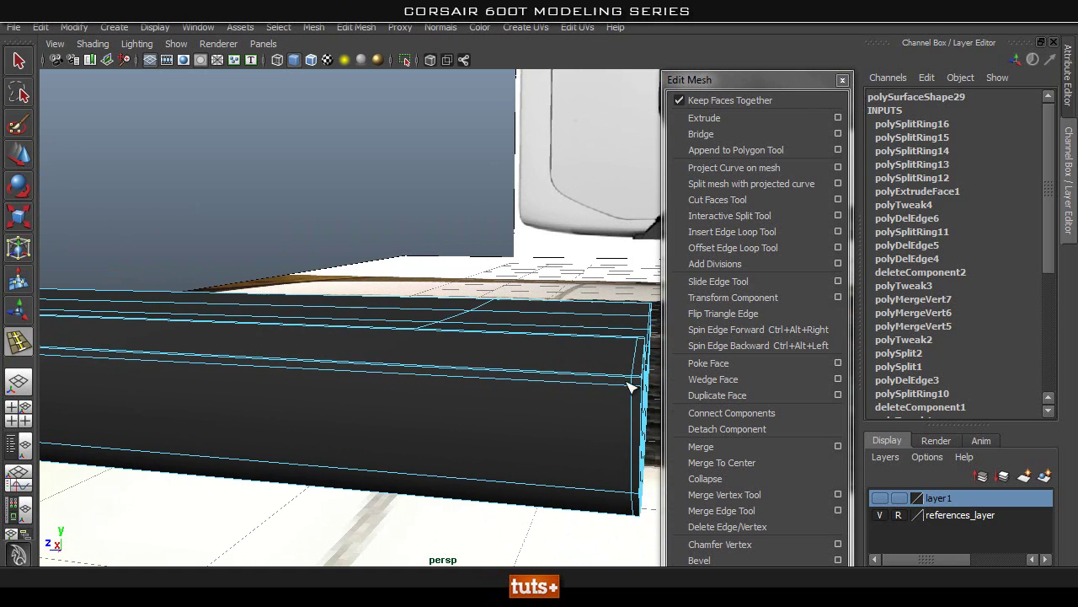
pyautogui.keyDown('alt'); pyautogui.moveTo(172, 391); pyautogui.dragTo(110, 324); pyautogui.keyUp('alt')
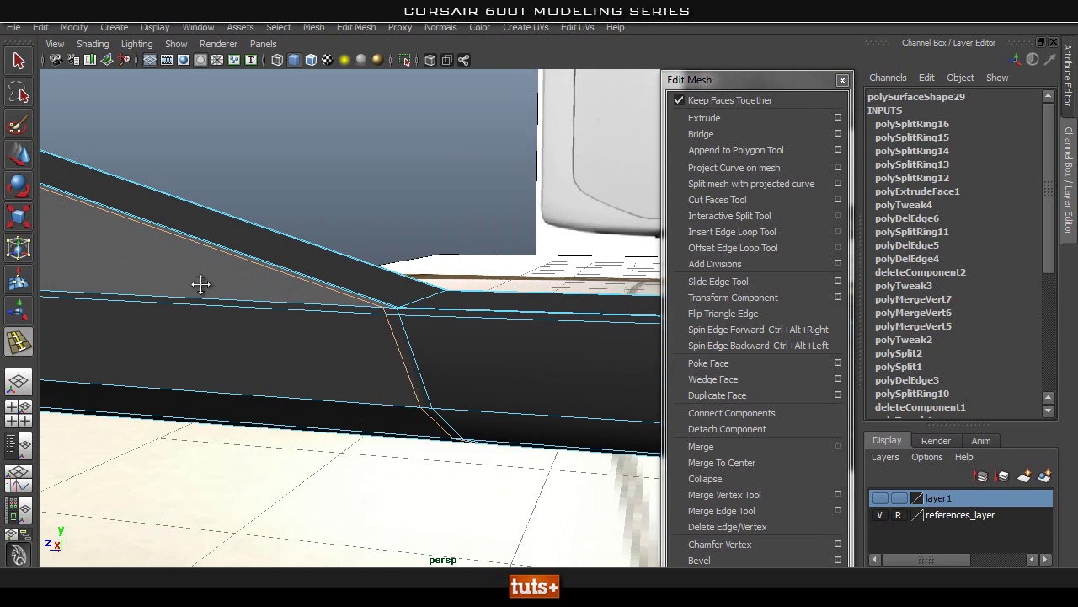
pyautogui.keyDown('alt'); pyautogui.moveTo(189, 255); pyautogui.dragTo(190, 284, button='middle'); pyautogui.keyUp('alt')
pyautogui.keyDown('alt'); pyautogui.moveTo(426, 283); pyautogui.dragTo(194, 179); pyautogui.keyUp('alt')
pyautogui.keyDown('alt'); pyautogui.moveTo(186, 331); pyautogui.dragTo(636, 367, button='right'); pyautogui.keyUp('alt')
pyautogui.keyDown('alt'); pyautogui.moveTo(541, 241); pyautogui.dragTo(541, 254, button='middle'); pyautogui.keyUp('alt')
# Step: Merge the two new loop vertices beside the rim corner into the vertex directly below that corner
pyautogui.press('q')
pyautogui.moveTo(445, 424); pyautogui.dragTo(507, 283, button='right')
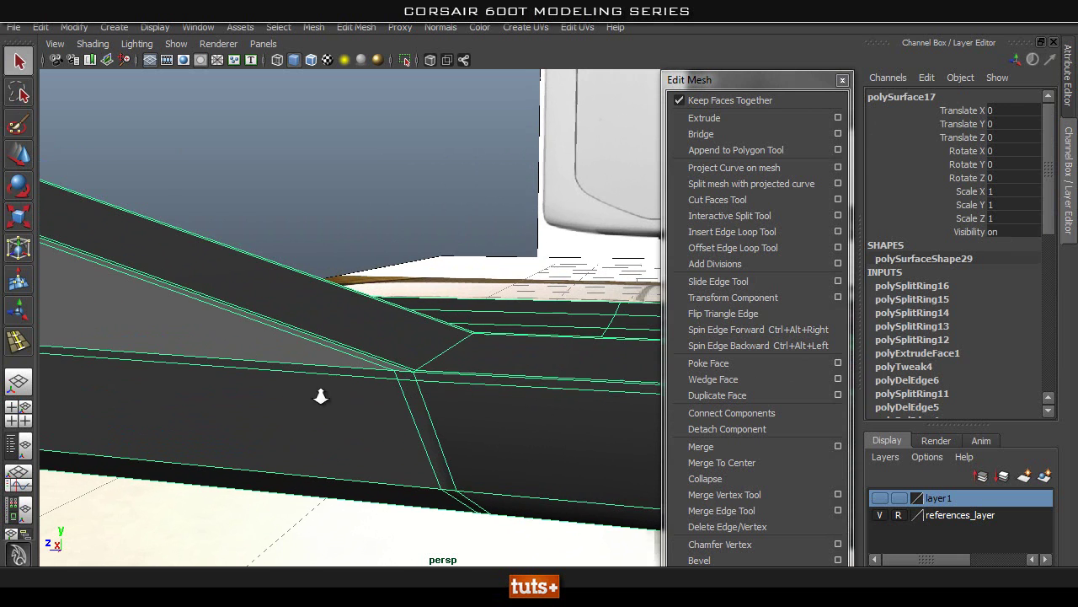
pyautogui.moveTo(338, 298); pyautogui.dragTo(323, 245, button='right')
pyautogui.moveTo(335, 394)
pyautogui.keyDown('alt'); pyautogui.mouseDown()
pyautogui.moveTo(354, 346)
pyautogui.moveTo(331, 375)
pyautogui.mouseUp(); pyautogui.keyUp('alt')
pyautogui.keyDown('alt'); pyautogui.moveTo(336, 333); pyautogui.dragTo(290, 324); pyautogui.keyUp('alt')
pyautogui.keyDown('alt'); pyautogui.moveTo(512, 310); pyautogui.dragTo(431, 326); pyautogui.keyUp('alt')
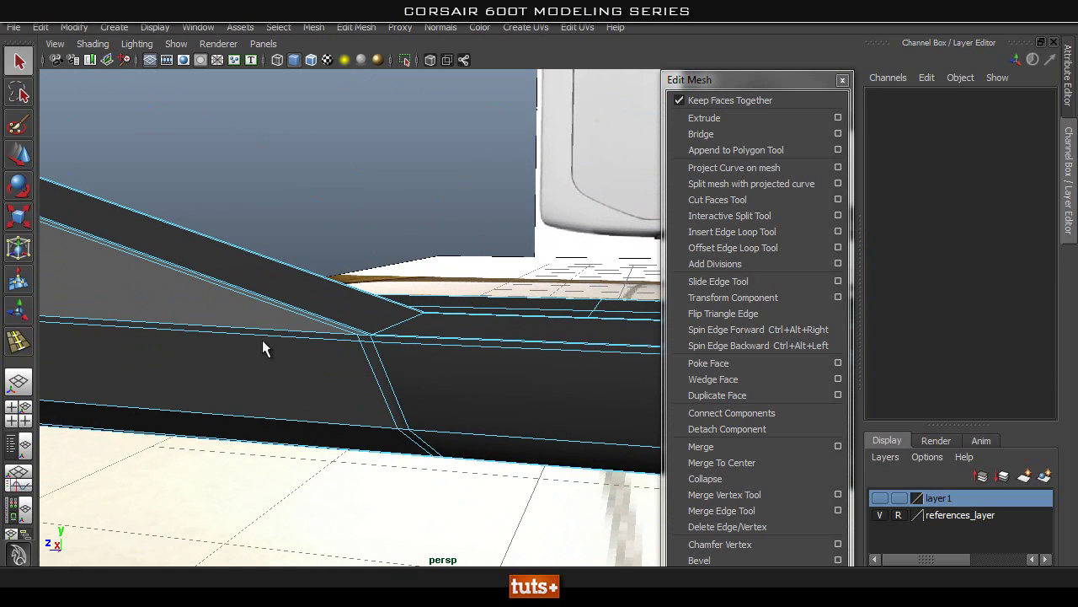
pyautogui.keyDown('alt'); pyautogui.moveTo(225, 329); pyautogui.dragTo(230, 328); pyautogui.keyUp('alt')
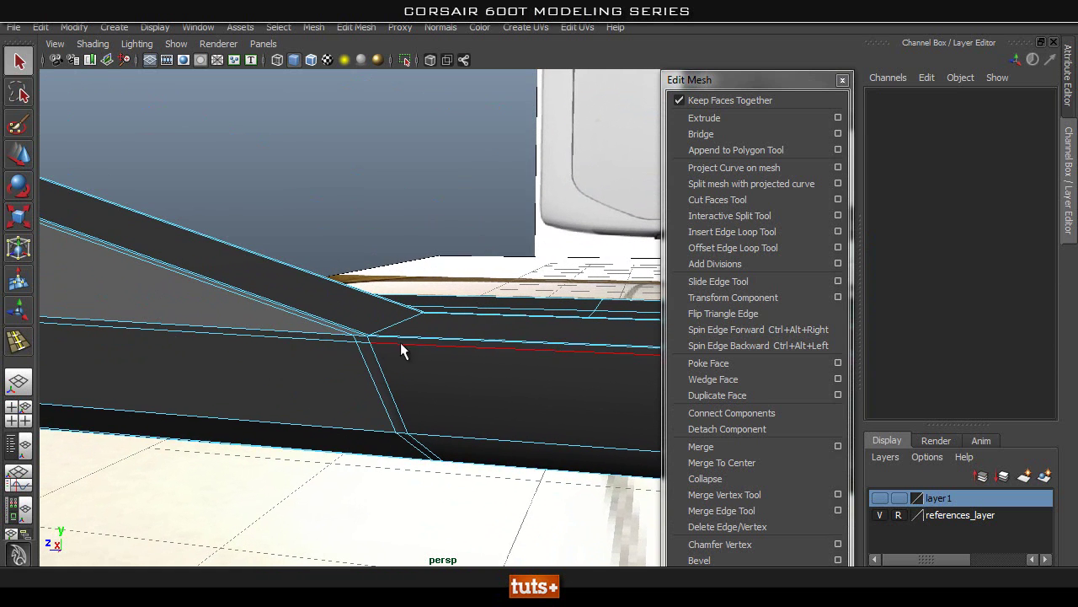
pyautogui.keyDown('alt'); pyautogui.moveTo(345, 344); pyautogui.dragTo(404, 345); pyautogui.keyUp('alt')
pyautogui.click(771, 494)
pyautogui.keyDown('alt'); pyautogui.moveTo(282, 345); pyautogui.dragTo(309, 355); pyautogui.keyUp('alt')
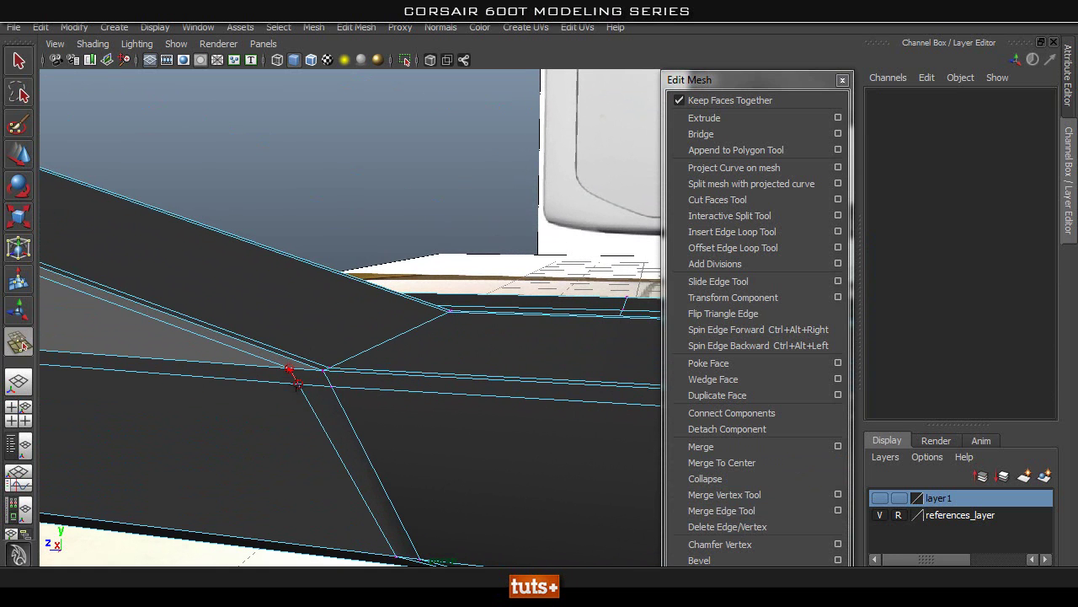
pyautogui.moveTo(297, 382); pyautogui.dragTo(299, 385)
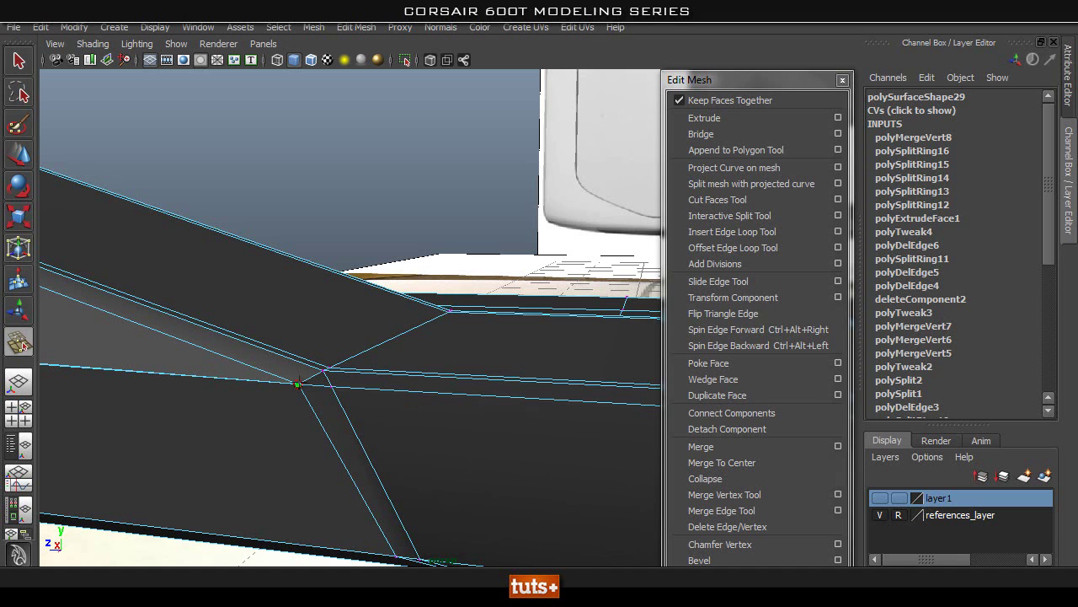
pyautogui.moveTo(334, 387); pyautogui.dragTo(371, 398)
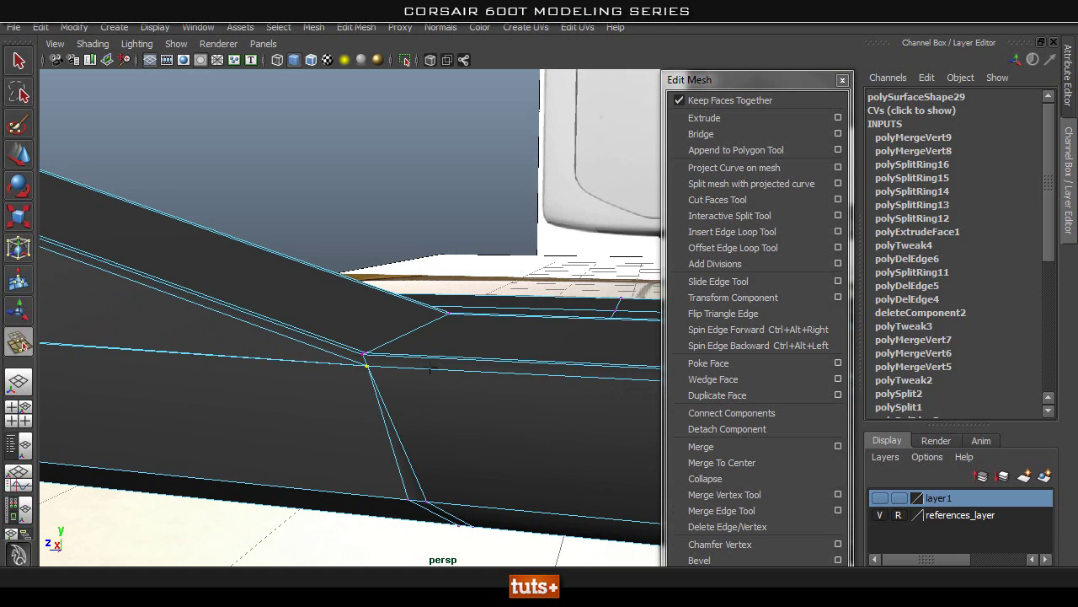
# Step: Delete the redundant edges left beside the arm's corner edge below the merged vertex
pyautogui.keyDown('alt'); pyautogui.moveTo(308, 363); pyautogui.dragTo(378, 405); pyautogui.keyUp('alt')
pyautogui.press('q')
pyautogui.moveTo(377, 406); pyautogui.dragTo(366, 266, button='right')
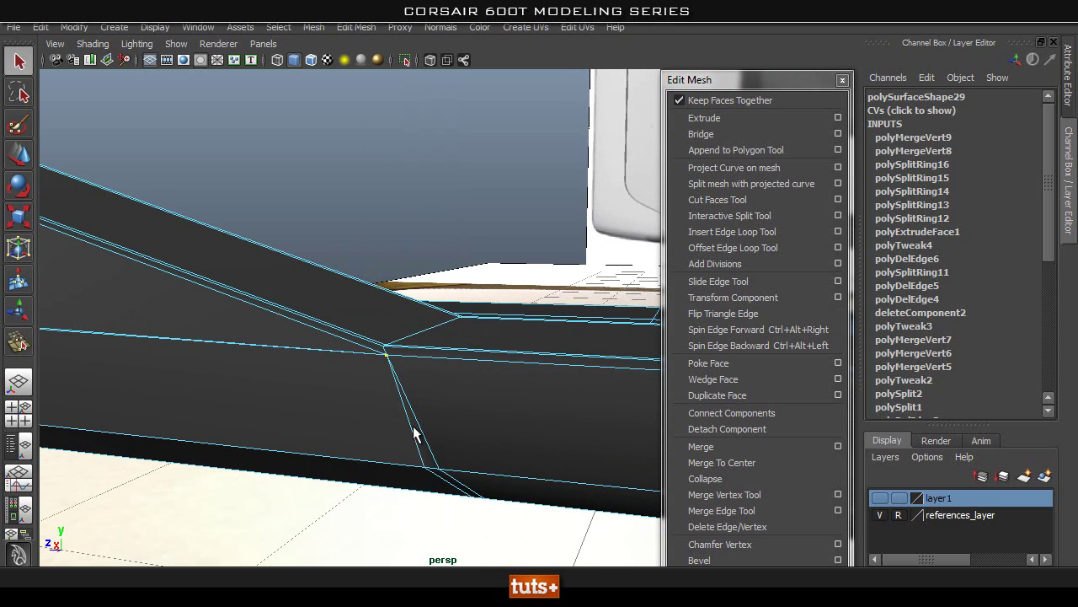
pyautogui.click(411, 424)
pyautogui.keyDown('alt'); pyautogui.moveTo(424, 440); pyautogui.dragTo(473, 444); pyautogui.keyUp('alt')
pyautogui.keyDown('shift'); pyautogui.moveTo(476, 434); pyautogui.dragTo(403, 386, button='right'); pyautogui.keyUp('shift')
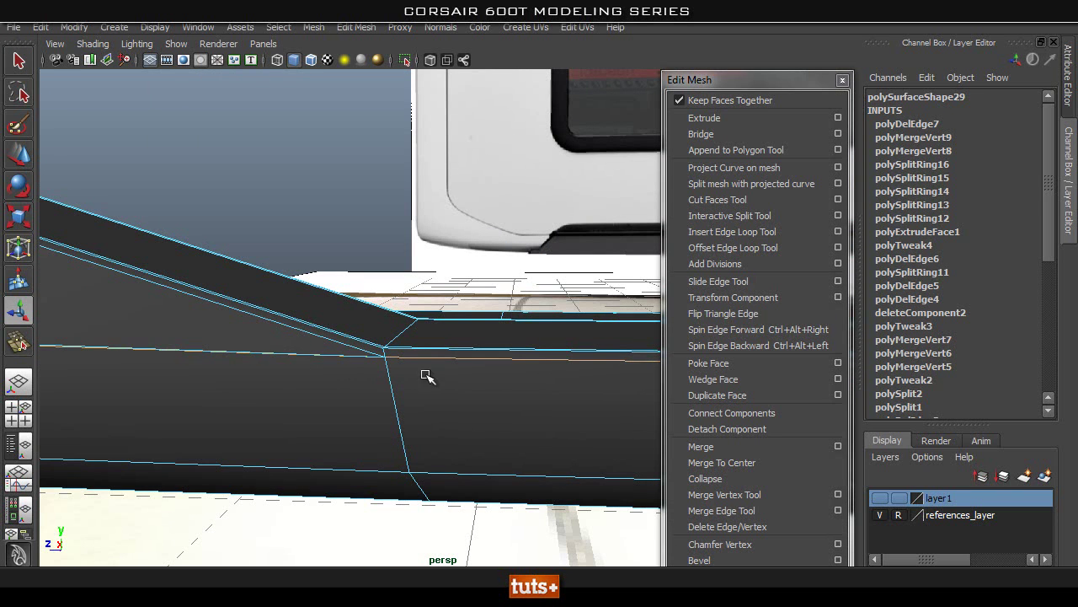
# Step: Examine the closely spaced long edges that run along the side face from the merged corner
pyautogui.keyDown('alt'); pyautogui.moveTo(387, 362); pyautogui.dragTo(264, 324); pyautogui.keyUp('alt')
pyautogui.keyDown('alt'); pyautogui.moveTo(118, 316); pyautogui.dragTo(344, 322, button='middle'); pyautogui.keyUp('alt')
pyautogui.click(143, 450)
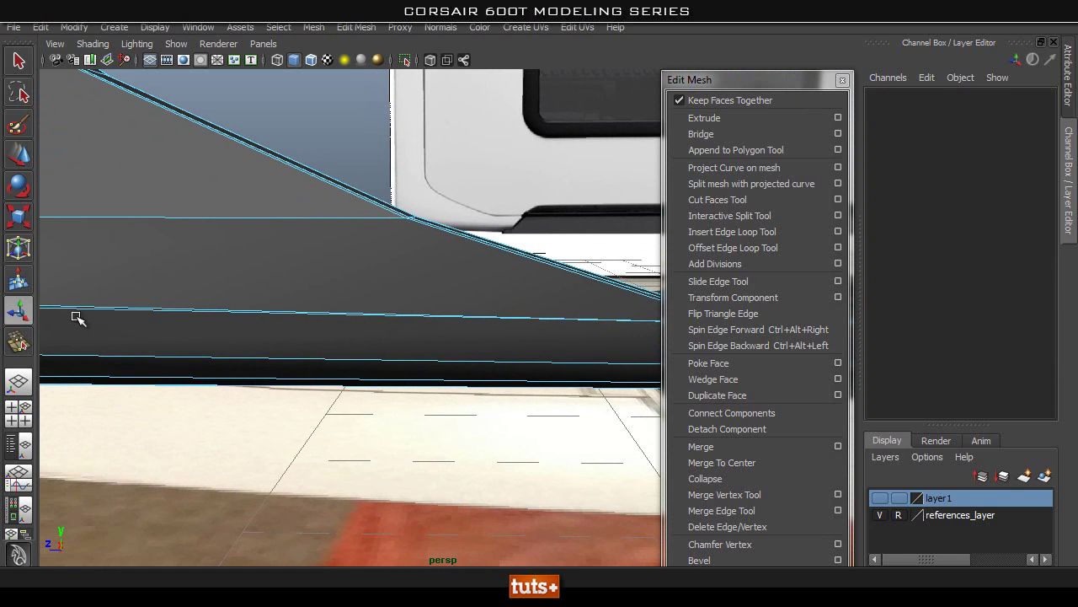
pyautogui.click(303, 307)
pyautogui.keyDown('alt'); pyautogui.moveTo(396, 312); pyautogui.dragTo(250, 365); pyautogui.keyUp('alt')
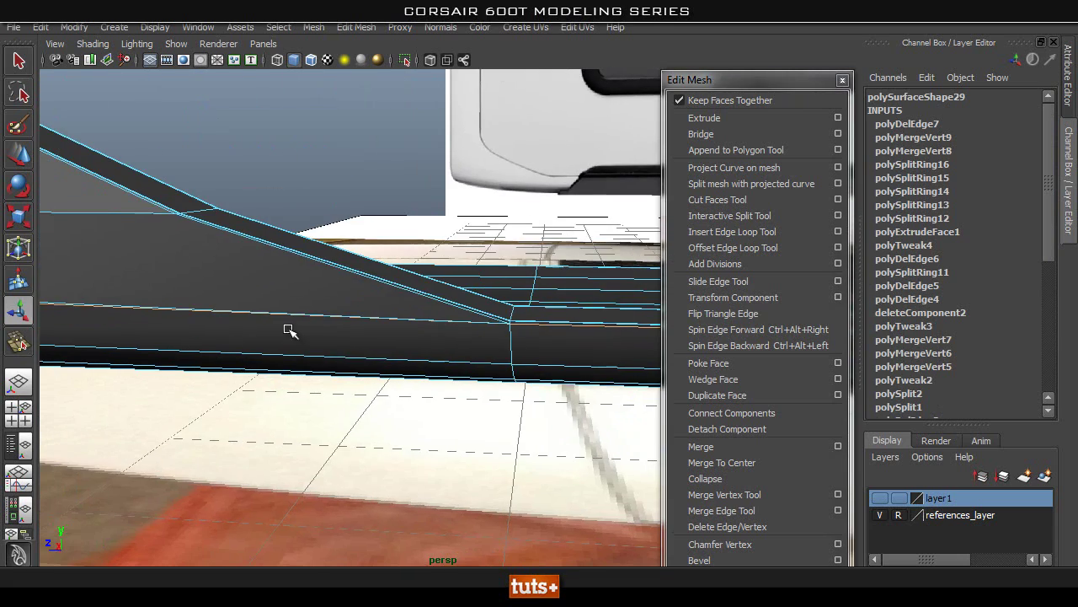
pyautogui.keyDown('alt'); pyautogui.moveTo(306, 309); pyautogui.dragTo(595, 325, button='right'); pyautogui.keyUp('alt')
pyautogui.click(559, 187)
# Step: Insert an edge loop on the opposite side face, close beneath the sloped rim and beside the corner edge
pyautogui.keyDown('alt'); pyautogui.moveTo(594, 325); pyautogui.dragTo(337, 325); pyautogui.keyUp('alt')
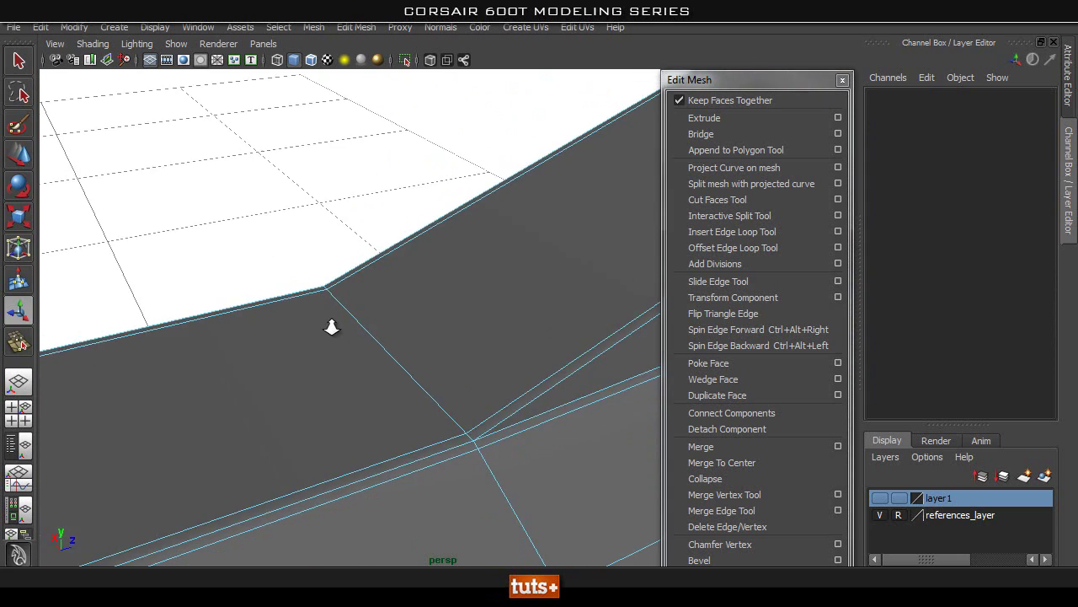
pyautogui.keyDown('alt'); pyautogui.moveTo(337, 325); pyautogui.dragTo(364, 315, button='middle'); pyautogui.keyUp('alt')
pyautogui.keyDown('alt'); pyautogui.moveTo(364, 315); pyautogui.dragTo(282, 385); pyautogui.keyUp('alt')
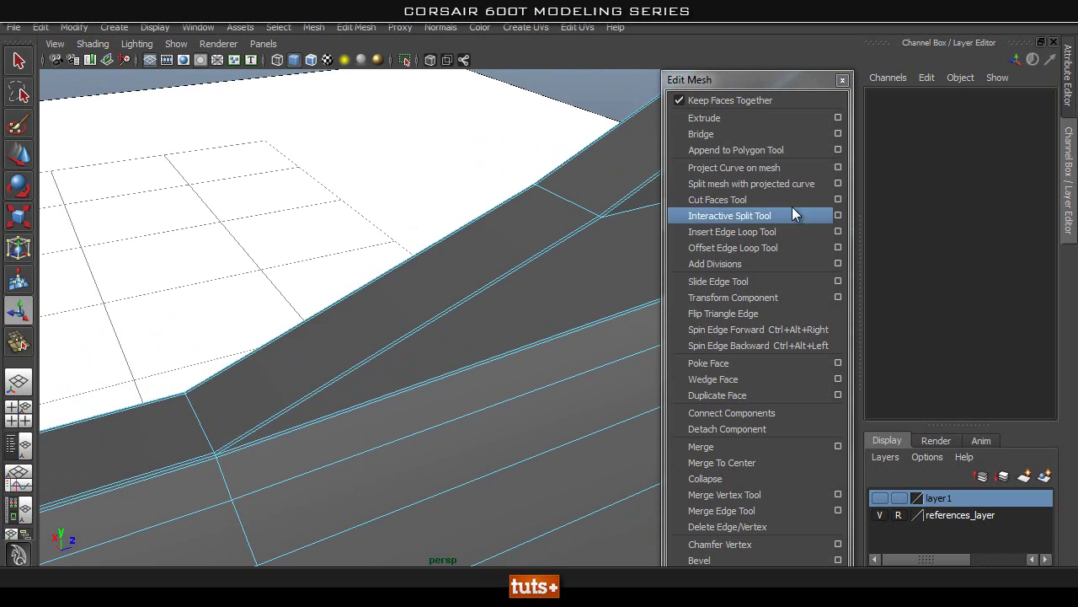
pyautogui.click(716, 231)
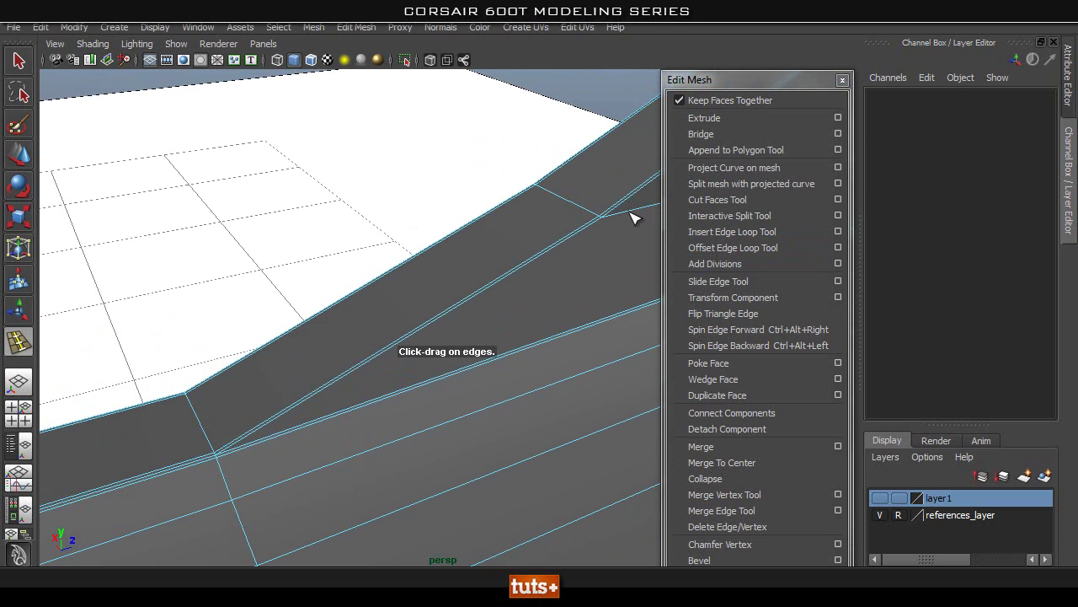
pyautogui.moveTo(634, 218); pyautogui.dragTo(628, 218)
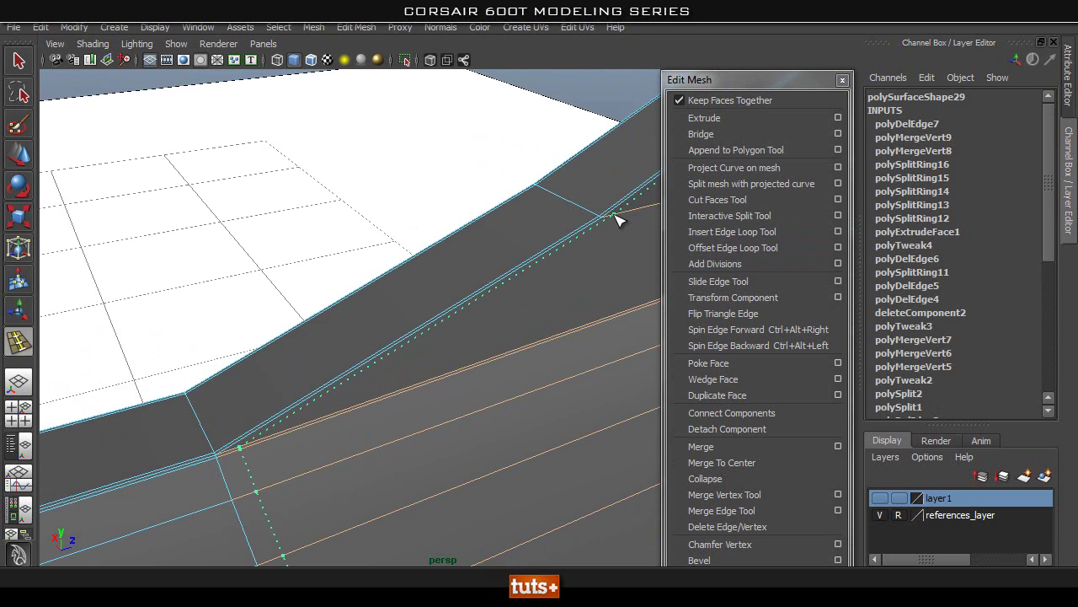
pyautogui.moveTo(615, 222); pyautogui.dragTo(613, 221)
# Step: Merge the new loop's vertices near the opposite rim corner into the vertex just below that corner
pyautogui.keyDown('alt'); pyautogui.moveTo(373, 348); pyautogui.dragTo(354, 299); pyautogui.keyUp('alt')
pyautogui.keyDown('alt'); pyautogui.moveTo(354, 299); pyautogui.dragTo(546, 294, button='right'); pyautogui.keyUp('alt')
pyautogui.keyDown('alt'); pyautogui.moveTo(356, 278); pyautogui.dragTo(385, 281, button='middle'); pyautogui.keyUp('alt')
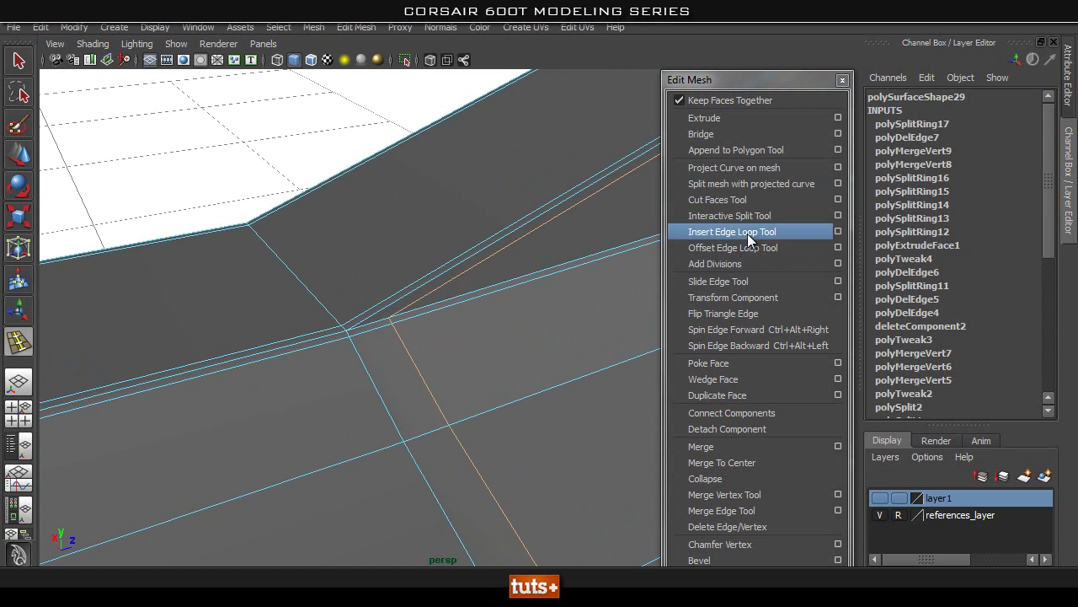
pyautogui.click(752, 484)
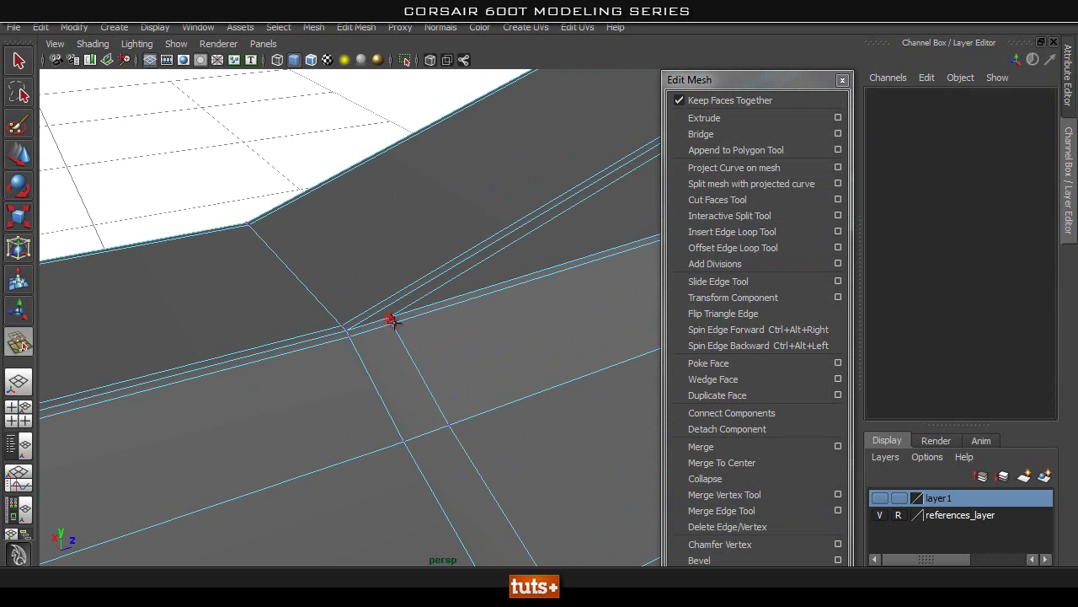
pyautogui.click(392, 321)
pyautogui.moveTo(350, 336); pyautogui.dragTo(344, 336)
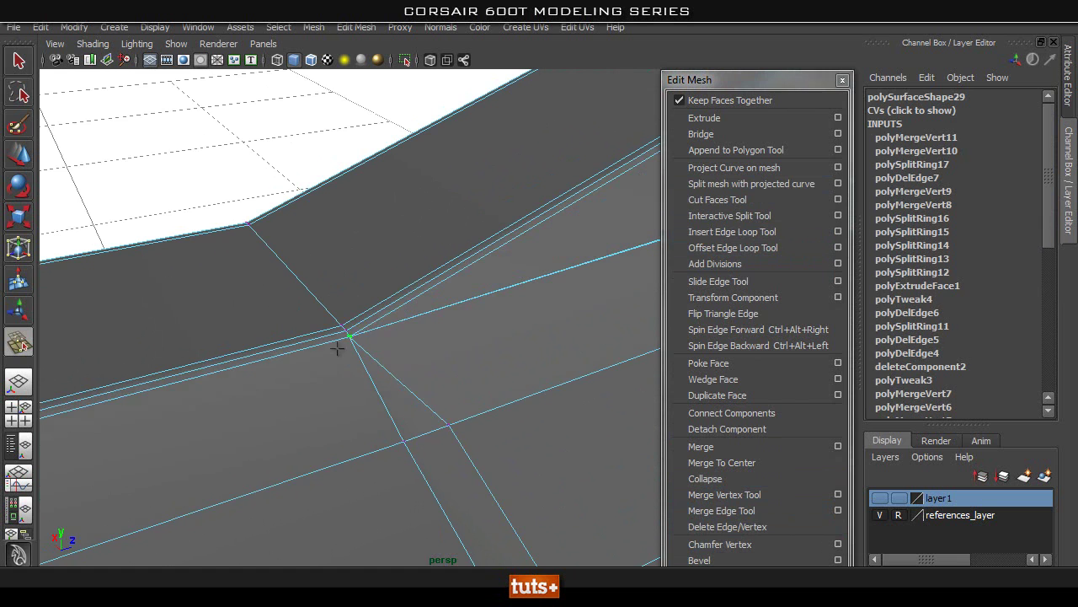
# Step: Delete the redundant edges left beside the corner edge on the opposite side face
pyautogui.press('q')
pyautogui.moveTo(388, 299); pyautogui.dragTo(388, 261, button='right')
pyautogui.click(419, 407)
pyautogui.keyDown('alt'); pyautogui.moveTo(512, 385); pyautogui.dragTo(488, 337); pyautogui.keyUp('alt')
pyautogui.keyDown('shift'); pyautogui.moveTo(488, 337); pyautogui.dragTo(434, 360, button='right'); pyautogui.keyUp('shift')
# Step: Delete the doubled long edge running along the side face away from the merged corners
pyautogui.keyDown('alt'); pyautogui.moveTo(497, 339); pyautogui.dragTo(328, 388, button='middle'); pyautogui.keyUp('alt')
pyautogui.keyDown('alt'); pyautogui.moveTo(328, 388); pyautogui.dragTo(525, 292, button='right'); pyautogui.keyUp('alt')
pyautogui.keyDown('alt'); pyautogui.moveTo(525, 292); pyautogui.dragTo(289, 393, button='middle'); pyautogui.keyUp('alt')
pyautogui.keyDown('alt'); pyautogui.moveTo(289, 393); pyautogui.dragTo(447, 348, button='right'); pyautogui.keyUp('alt')
pyautogui.click(480, 297)
pyautogui.keyDown('alt'); pyautogui.moveTo(531, 346); pyautogui.dragTo(229, 407, button='right'); pyautogui.keyUp('alt')
pyautogui.keyDown('alt'); pyautogui.moveTo(229, 407); pyautogui.dragTo(710, 265, button='middle'); pyautogui.keyUp('alt')
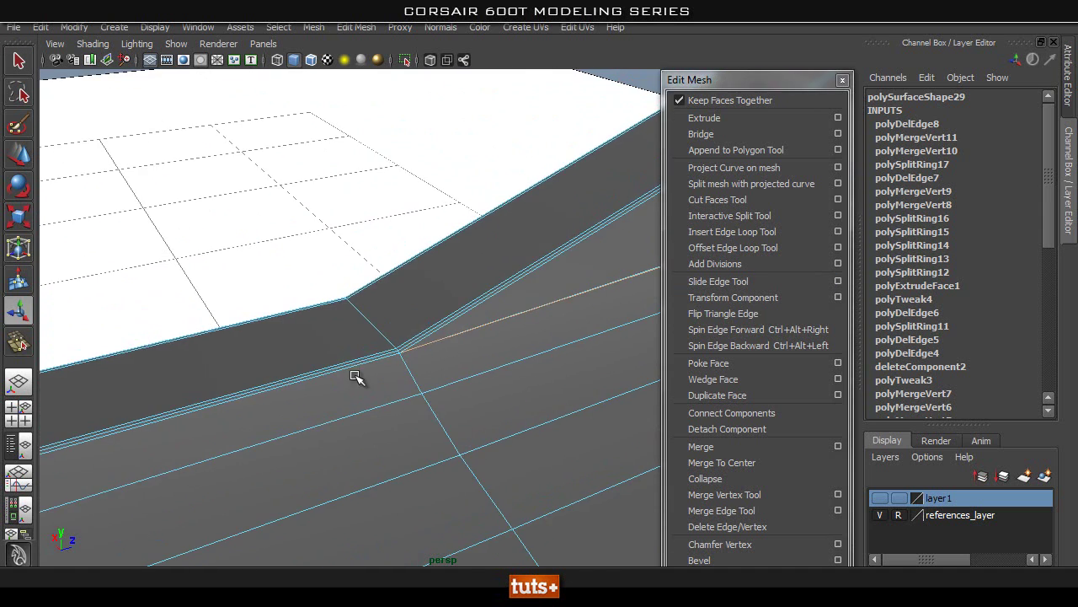
pyautogui.keyDown('alt'); pyautogui.moveTo(357, 359); pyautogui.dragTo(289, 318); pyautogui.keyUp('alt')
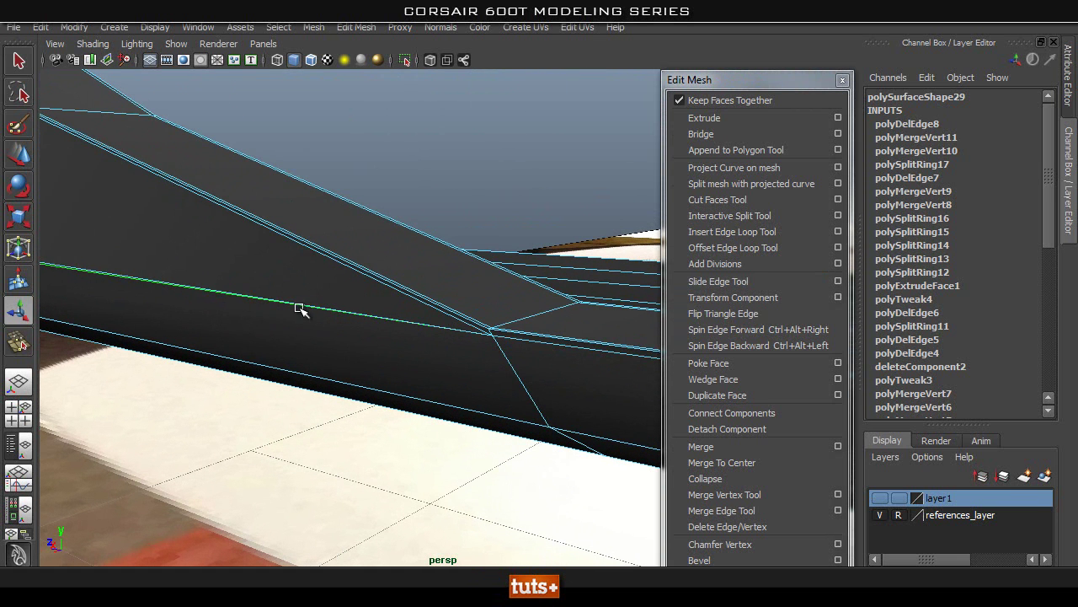
pyautogui.click(429, 300)
pyautogui.keyDown('alt'); pyautogui.moveTo(429, 299); pyautogui.dragTo(537, 301); pyautogui.keyUp('alt')
pyautogui.keyDown('shift'); pyautogui.moveTo(428, 289); pyautogui.dragTo(377, 306, button='right'); pyautogui.keyUp('shift')
# Step: Try to insert an edge loop along the lower arm's side, near the merged corner below the rim
pyautogui.keyDown('alt'); pyautogui.moveTo(377, 306); pyautogui.dragTo(427, 284); pyautogui.keyUp('alt')
pyautogui.keyDown('alt'); pyautogui.moveTo(214, 143); pyautogui.dragTo(524, 326); pyautogui.keyUp('alt')
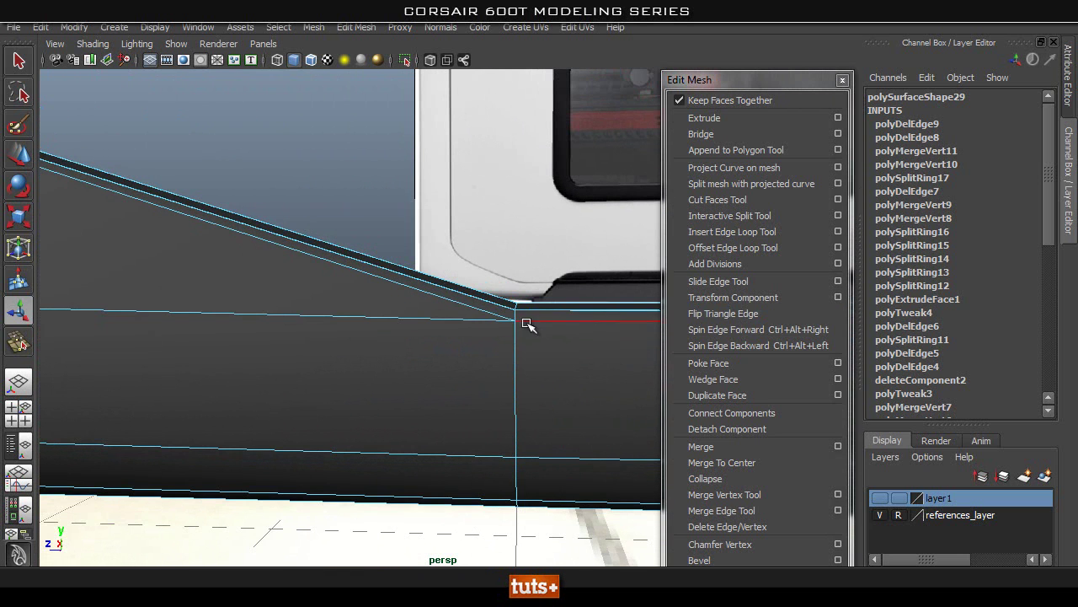
pyautogui.keyDown('alt'); pyautogui.moveTo(344, 320); pyautogui.dragTo(482, 316, button='middle'); pyautogui.keyUp('alt')
pyautogui.keyDown('alt'); pyautogui.moveTo(485, 312); pyautogui.dragTo(352, 277, button='middle'); pyautogui.keyUp('alt')
pyautogui.keyDown('alt'); pyautogui.moveTo(353, 353); pyautogui.dragTo(445, 358, button='right'); pyautogui.keyUp('alt')
pyautogui.keyDown('alt'); pyautogui.moveTo(445, 358); pyautogui.dragTo(393, 411, button='middle'); pyautogui.keyUp('alt')
pyautogui.click(701, 235)
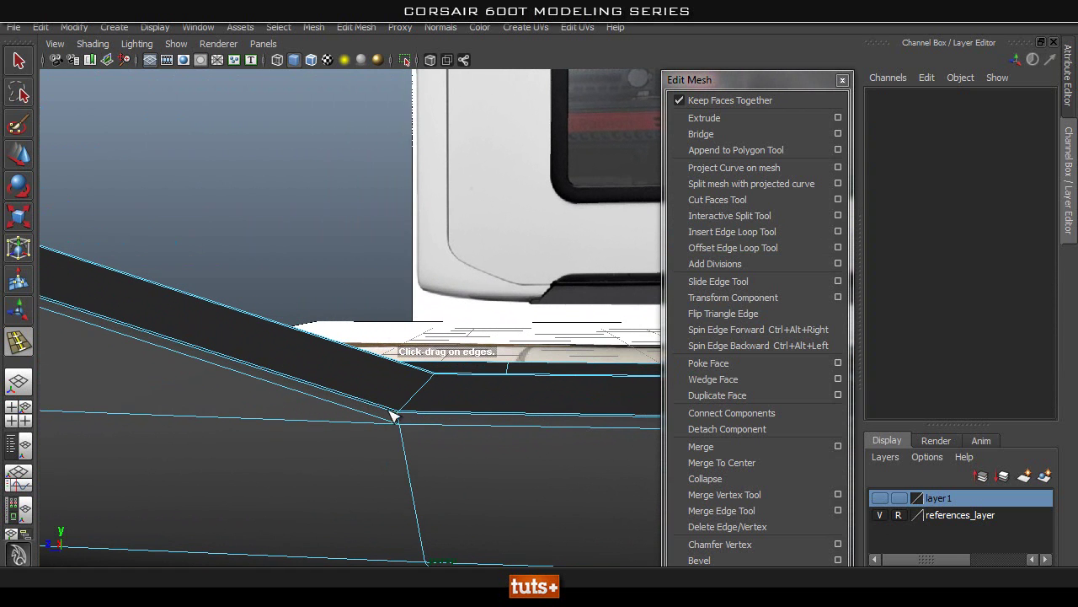
pyautogui.click(400, 417)
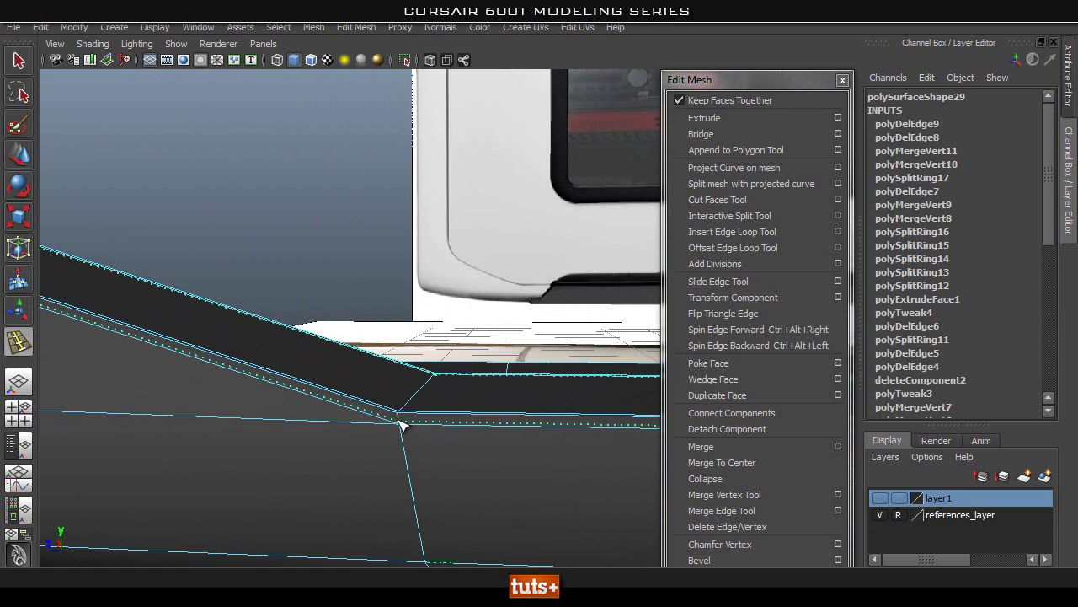
pyautogui.moveTo(402, 421); pyautogui.dragTo(397, 424)
pyautogui.hotkey('ctrl', 'z')
pyautogui.moveTo(404, 430); pyautogui.dragTo(405, 431)
pyautogui.keyDown('alt'); pyautogui.moveTo(417, 437); pyautogui.dragTo(334, 443, button='right'); pyautogui.keyUp('alt')
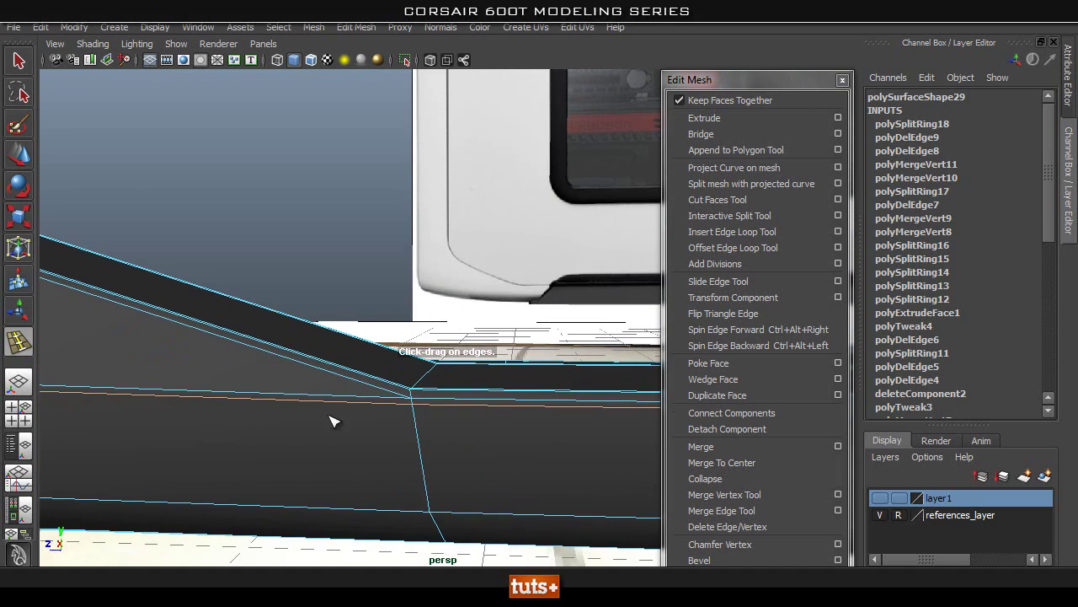
pyautogui.hotkey('ctrl', 'z')
# Step: Inspect the cleaned-up corner and the rest of the frame piece from several angles
pyautogui.keyDown('alt'); pyautogui.moveTo(349, 426); pyautogui.dragTo(358, 385); pyautogui.keyUp('alt')
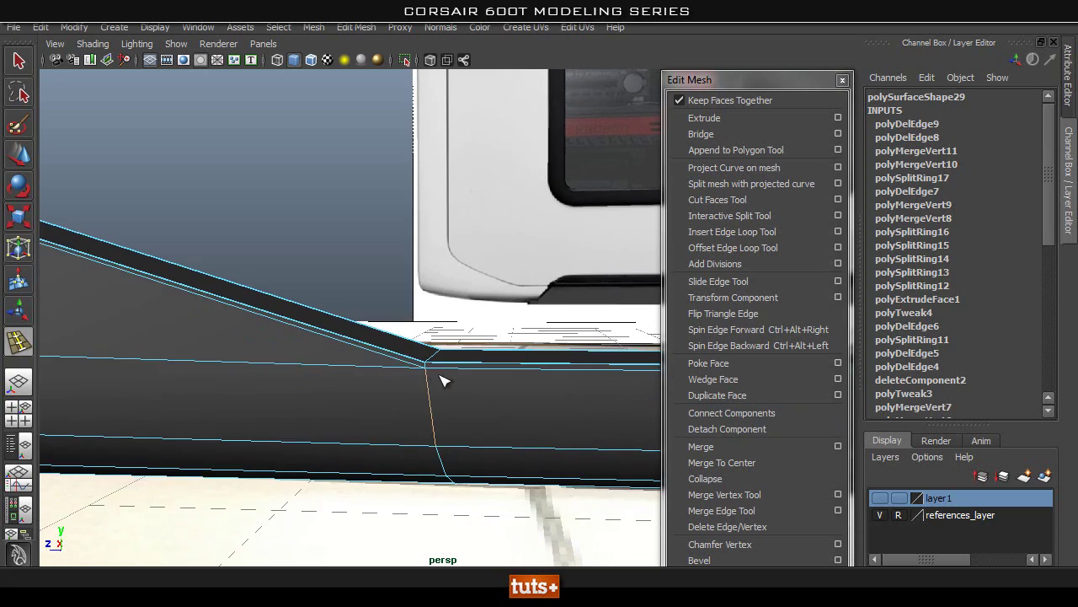
pyautogui.keyDown('alt'); pyautogui.moveTo(447, 273); pyautogui.dragTo(470, 296); pyautogui.keyUp('alt')
pyautogui.keyDown('alt'); pyautogui.moveTo(552, 190); pyautogui.dragTo(440, 339, button='middle'); pyautogui.keyUp('alt')
pyautogui.keyDown('alt'); pyautogui.moveTo(532, 371); pyautogui.dragTo(505, 75, button='middle'); pyautogui.keyUp('alt')
pyautogui.keyDown('alt'); pyautogui.moveTo(421, 362); pyautogui.dragTo(472, 92, button='middle'); pyautogui.keyUp('alt')
pyautogui.keyDown('alt'); pyautogui.moveTo(303, 312); pyautogui.dragTo(458, 116, button='middle'); pyautogui.keyUp('alt')
pyautogui.keyDown('alt'); pyautogui.moveTo(437, 318); pyautogui.dragTo(523, 272); pyautogui.keyUp('alt')
pyautogui.keyDown('alt'); pyautogui.moveTo(400, 278); pyautogui.dragTo(404, 365); pyautogui.keyUp('alt')
pyautogui.keyDown('alt'); pyautogui.moveTo(453, 211); pyautogui.dragTo(395, 251); pyautogui.keyUp('alt')
# Step: Return to object mode, deselect the frame piece, and show its upper end in the side view
pyautogui.moveTo(390, 246); pyautogui.dragTo(486, 219, button='right')
pyautogui.click(580, 281)
pyautogui.moveTo(580, 282)
pyautogui.keyDown('alt'); pyautogui.mouseDown()
pyautogui.moveTo(526, 273)
pyautogui.moveTo(585, 275)
pyautogui.mouseUp(); pyautogui.keyUp('alt')
pyautogui.press('space')
pyautogui.keyDown('alt'); pyautogui.moveTo(462, 332); pyautogui.dragTo(384, 539, button='middle'); pyautogui.keyUp('alt')
pyautogui.keyDown('alt'); pyautogui.moveTo(426, 274); pyautogui.dragTo(424, 552, button='middle'); pyautogui.keyUp('alt')
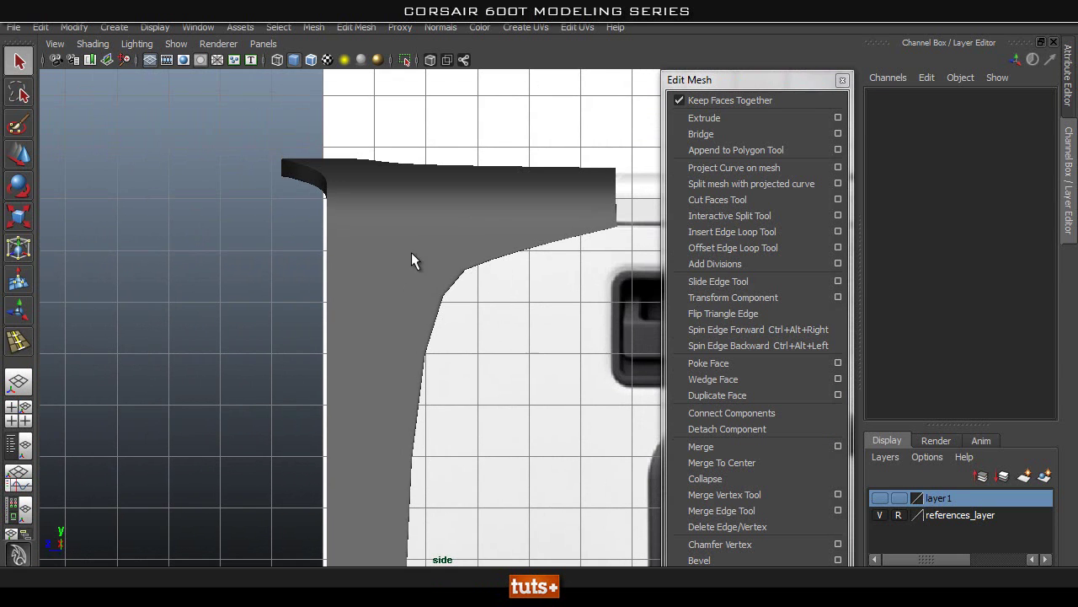
# Step: Select the frame piece in the perspective view and inspect its upper arm from the front, end and underside
pyautogui.press('space')
pyautogui.moveTo(410, 324); pyautogui.dragTo(408, 297)
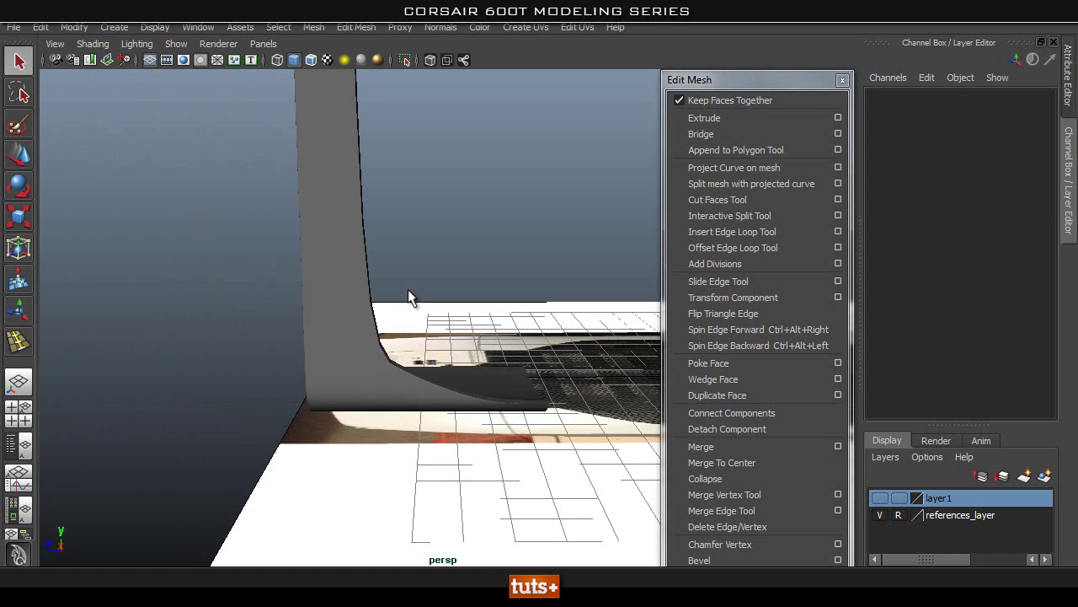
pyautogui.click(323, 295)
pyautogui.keyDown('alt'); pyautogui.moveTo(398, 227); pyautogui.dragTo(423, 472, button='middle'); pyautogui.keyUp('alt')
pyautogui.keyDown('alt'); pyautogui.moveTo(426, 241); pyautogui.dragTo(446, 379, button='middle'); pyautogui.keyUp('alt')
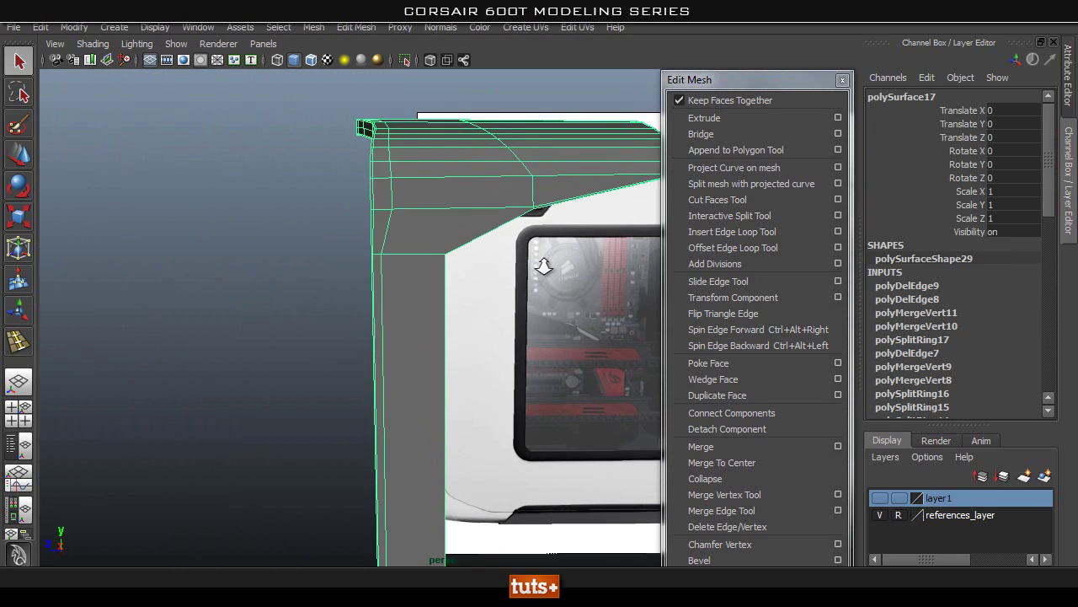
pyautogui.keyDown('alt'); pyautogui.moveTo(474, 265); pyautogui.dragTo(501, 262); pyautogui.keyUp('alt')
pyautogui.keyDown('alt'); pyautogui.moveTo(501, 262); pyautogui.dragTo(373, 193, button='right'); pyautogui.keyUp('alt')
pyautogui.keyDown('alt'); pyautogui.moveTo(373, 193); pyautogui.dragTo(476, 308); pyautogui.keyUp('alt')
pyautogui.keyDown('alt'); pyautogui.moveTo(476, 307); pyautogui.dragTo(417, 306, button='middle'); pyautogui.keyUp('alt')
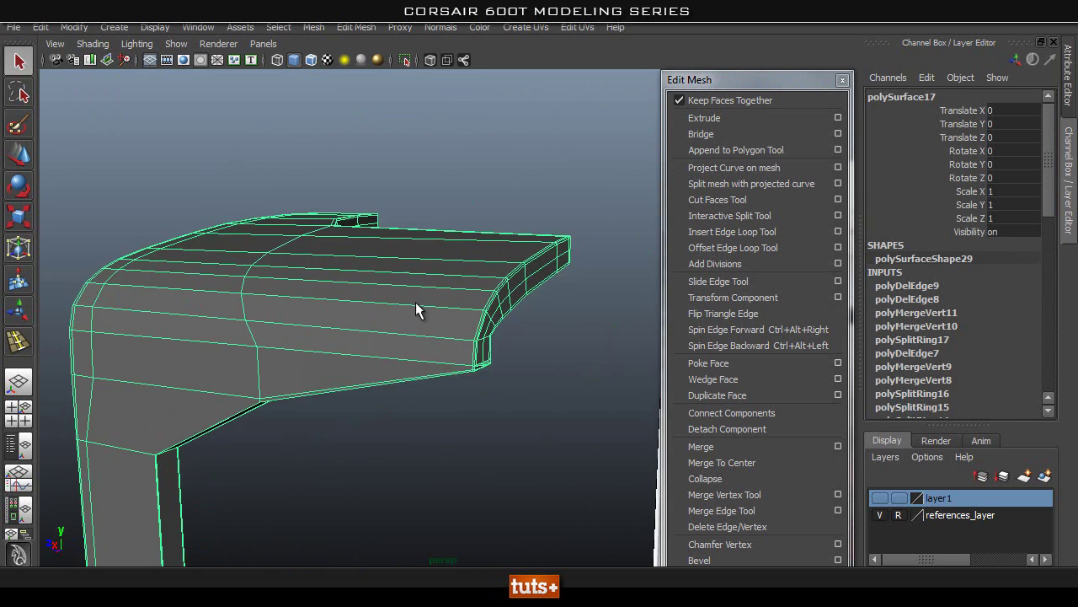
pyautogui.keyDown('alt'); pyautogui.moveTo(416, 306); pyautogui.dragTo(527, 313, button='right'); pyautogui.keyUp('alt')
pyautogui.keyDown('alt'); pyautogui.moveTo(526, 313); pyautogui.dragTo(474, 310); pyautogui.keyUp('alt')
pyautogui.keyDown('alt'); pyautogui.moveTo(475, 311); pyautogui.dragTo(413, 316, button='middle'); pyautogui.keyUp('alt')
pyautogui.keyDown('alt'); pyautogui.moveTo(413, 316); pyautogui.dragTo(443, 341, button='right'); pyautogui.keyUp('alt')
pyautogui.keyDown('alt'); pyautogui.moveTo(407, 406); pyautogui.dragTo(409, 248, button='middle'); pyautogui.keyUp('alt')
pyautogui.keyDown('alt'); pyautogui.moveTo(366, 325); pyautogui.dragTo(112, 318); pyautogui.keyUp('alt')
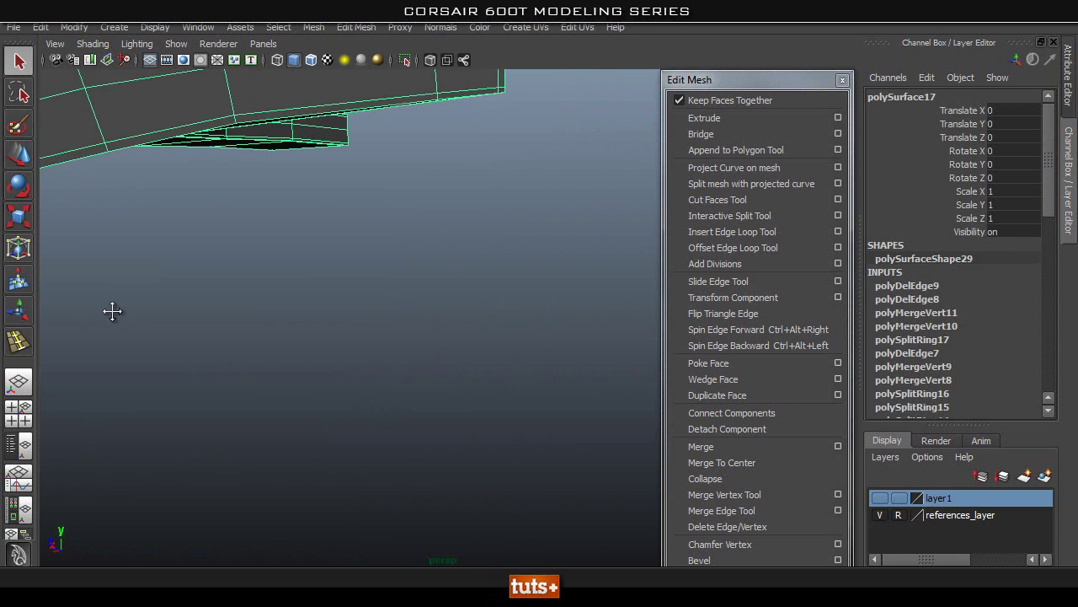
# Step: Extrude the edges bordering the open gap at the lower end of the upper arm's rim to fill it with new faces
pyautogui.keyDown('alt'); pyautogui.moveTo(366, 317); pyautogui.dragTo(331, 299); pyautogui.keyUp('alt')
pyautogui.moveTo(332, 299); pyautogui.dragTo(341, 244, button='right')
pyautogui.click(353, 359)
pyautogui.keyDown('alt'); pyautogui.moveTo(356, 365); pyautogui.dragTo(314, 344); pyautogui.keyUp('alt')
pyautogui.moveTo(321, 299); pyautogui.dragTo(364, 378, button='right')
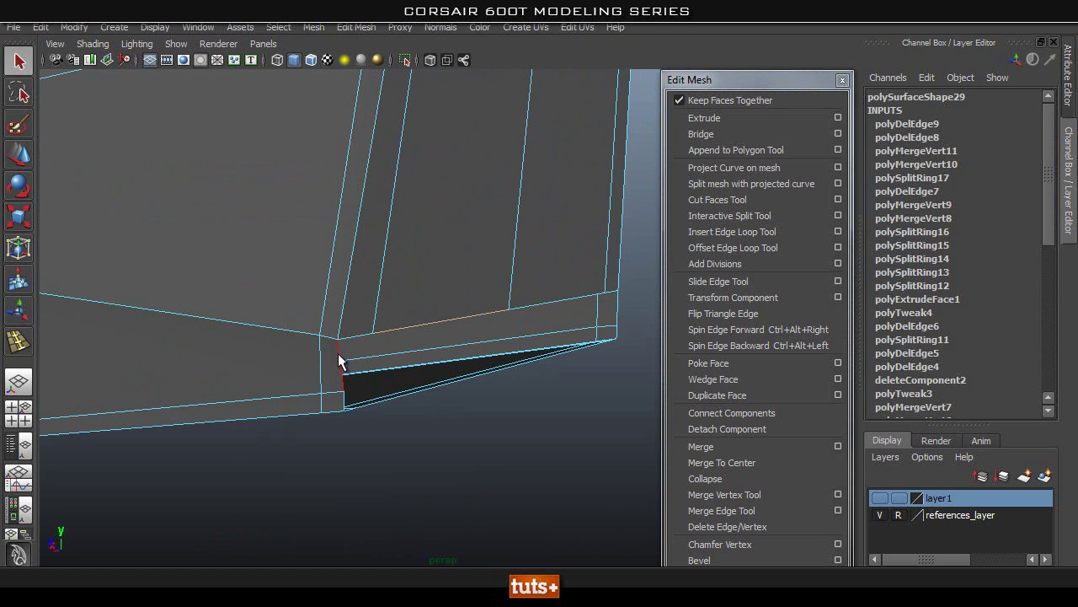
pyautogui.keyDown('alt'); pyautogui.moveTo(342, 403); pyautogui.dragTo(505, 321); pyautogui.keyUp('alt')
pyautogui.click(751, 118)
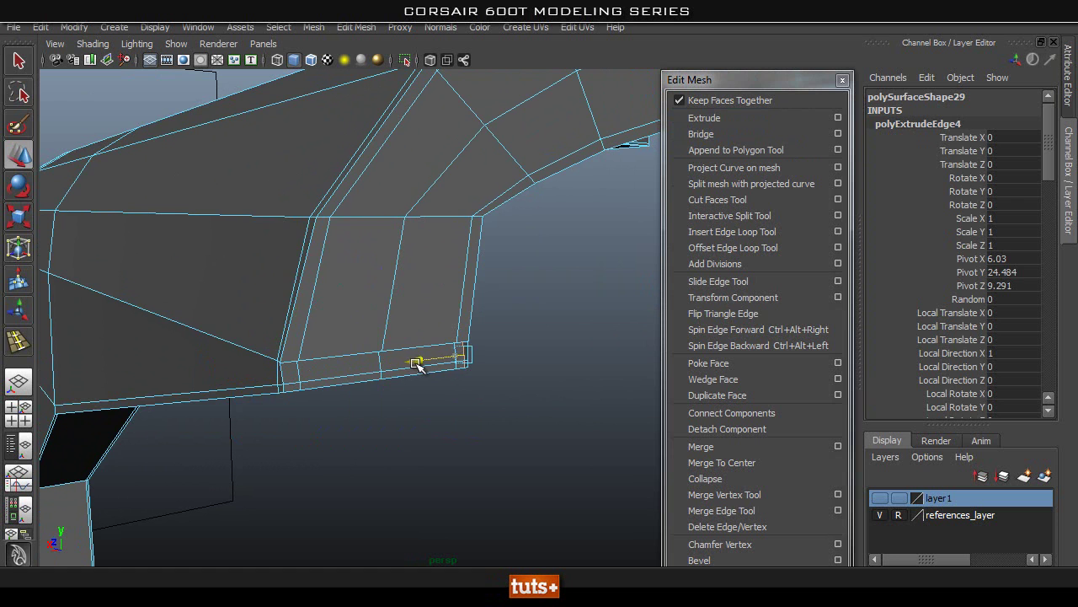
# Step: Merge the extruded strip's duplicate vertices into the matching vertices along the upper arm's end rim with the Merge Vertex Tool
pyautogui.click(806, 492)
pyautogui.keyDown('alt'); pyautogui.moveTo(258, 348); pyautogui.dragTo(474, 361, button='right'); pyautogui.keyUp('alt')
pyautogui.keyDown('alt'); pyautogui.moveTo(201, 352); pyautogui.dragTo(243, 349); pyautogui.keyUp('alt')
pyautogui.keyDown('alt'); pyautogui.moveTo(259, 350); pyautogui.dragTo(283, 352, button='right'); pyautogui.keyUp('alt')
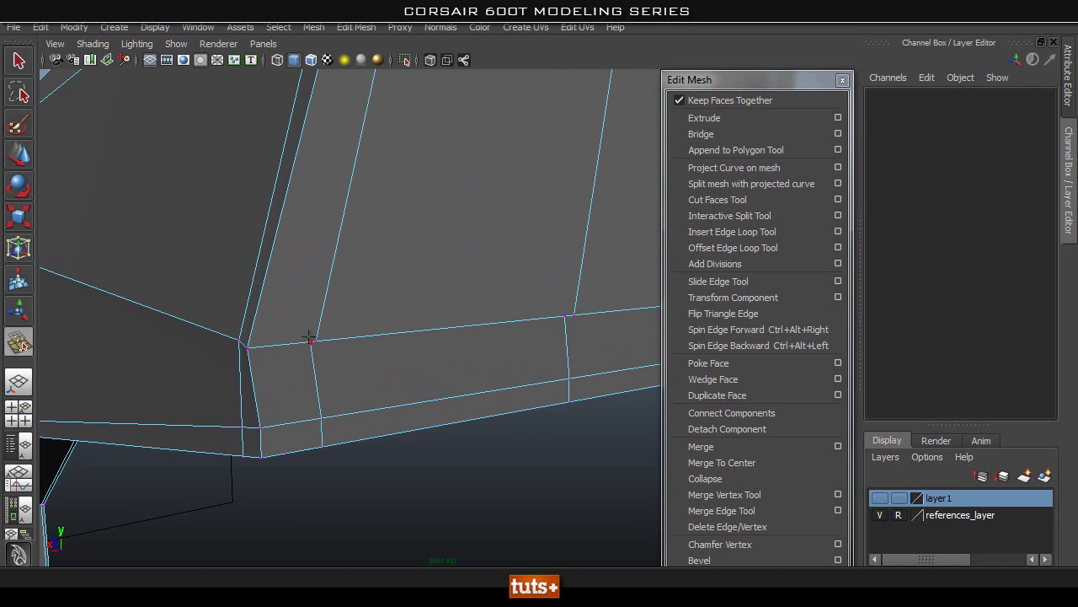
pyautogui.moveTo(313, 341); pyautogui.dragTo(317, 341)
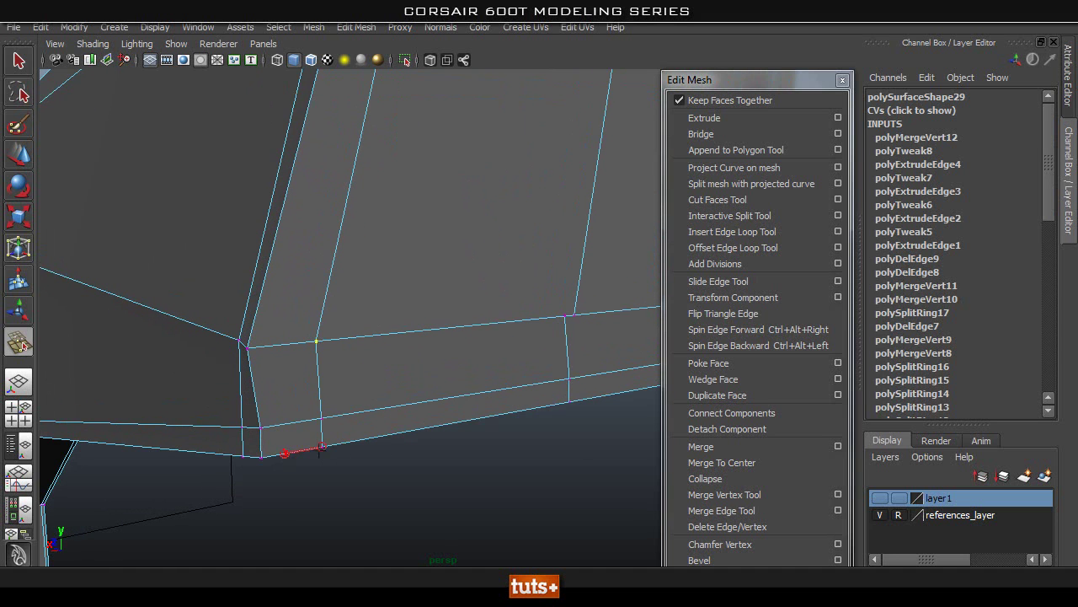
pyautogui.keyDown('alt'); pyautogui.moveTo(284, 453); pyautogui.dragTo(635, 375); pyautogui.keyUp('alt')
pyautogui.keyDown('alt'); pyautogui.moveTo(635, 376); pyautogui.dragTo(705, 375, button='right'); pyautogui.keyUp('alt')
pyautogui.keyDown('alt'); pyautogui.moveTo(704, 375); pyautogui.dragTo(666, 370); pyautogui.keyUp('alt')
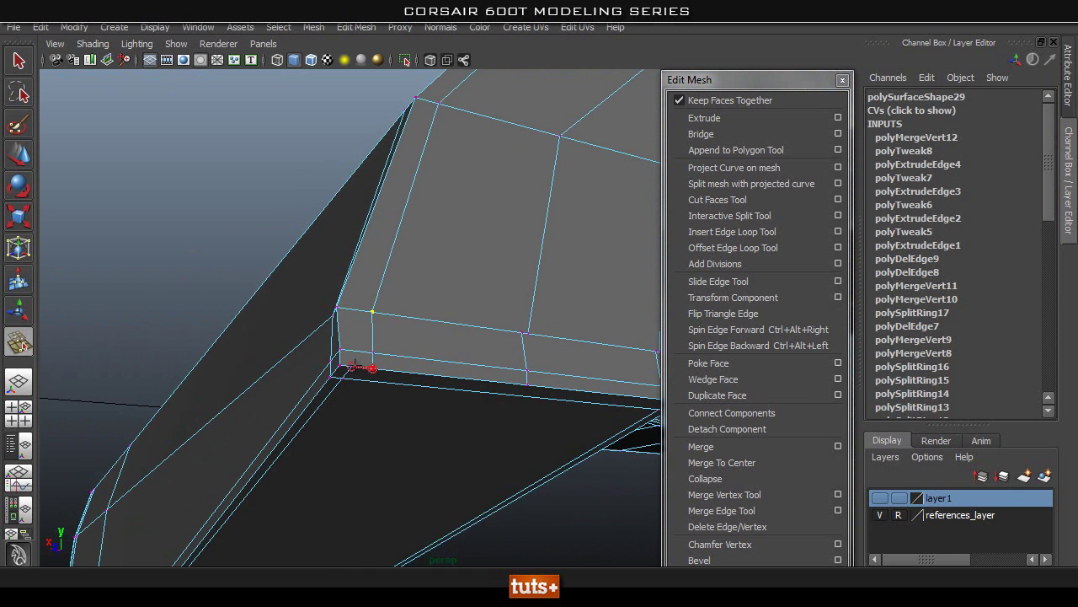
pyautogui.keyDown('alt'); pyautogui.moveTo(457, 366); pyautogui.dragTo(421, 375); pyautogui.keyUp('alt')
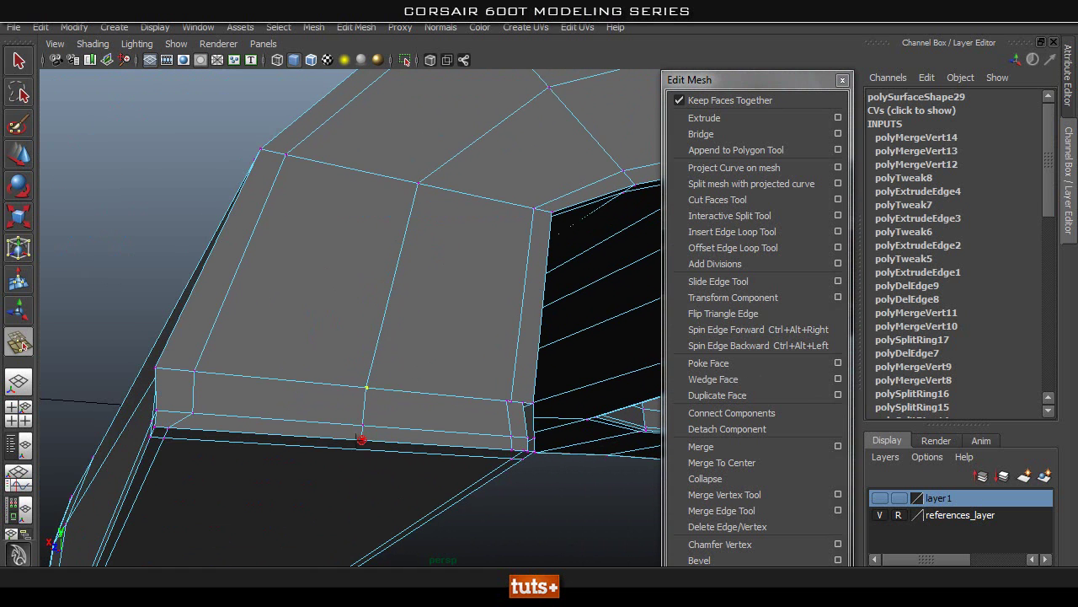
pyautogui.hotkey('ctrl', 'z')
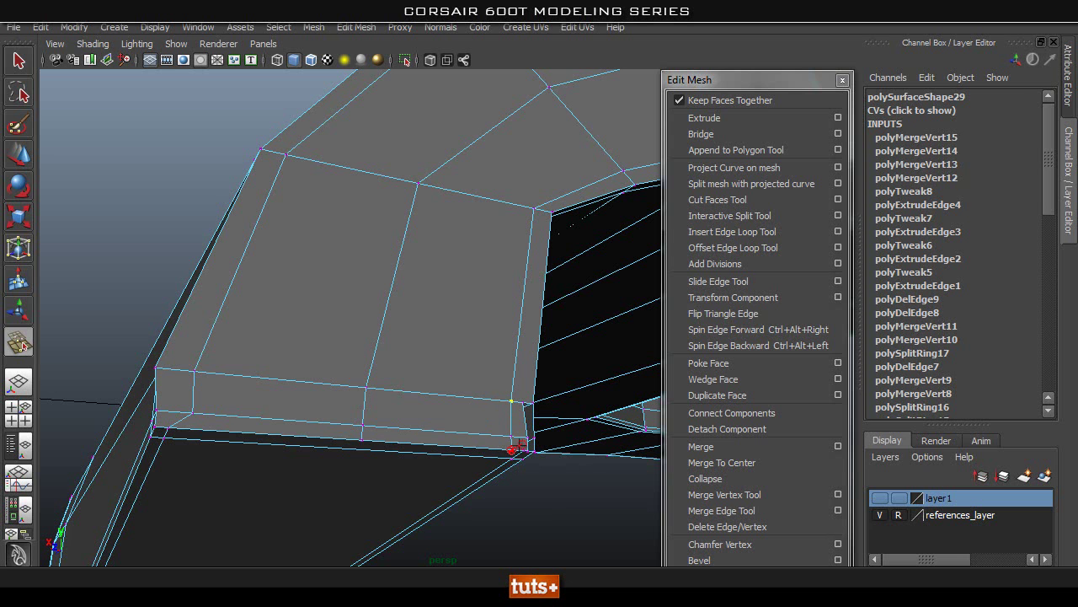
pyautogui.keyDown('alt'); pyautogui.moveTo(512, 450); pyautogui.dragTo(342, 461); pyautogui.keyUp('alt')
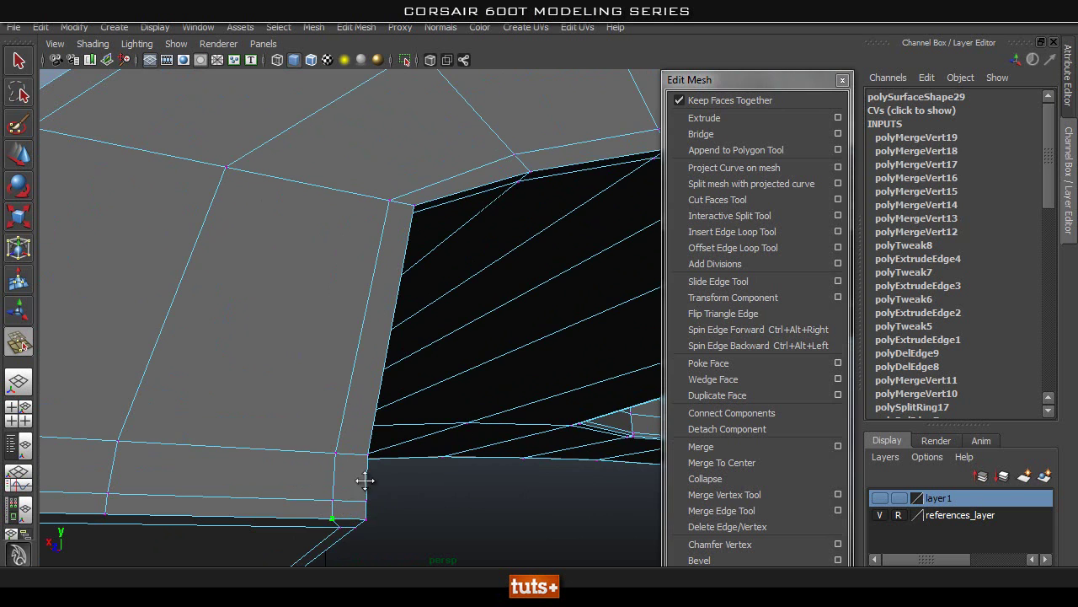
# Step: Insert an edge loop lengthwise along the middle of the frame piece's inner thickness, starting near the bottom corner
pyautogui.keyDown('alt'); pyautogui.moveTo(362, 481); pyautogui.dragTo(382, 471); pyautogui.keyUp('alt')
pyautogui.keyDown('alt'); pyautogui.moveTo(378, 470); pyautogui.dragTo(267, 464, button='right'); pyautogui.keyUp('alt')
pyautogui.moveTo(267, 464)
pyautogui.keyDown('alt'); pyautogui.mouseDown()
pyautogui.moveTo(278, 429)
pyautogui.moveTo(268, 455)
pyautogui.mouseUp(); pyautogui.keyUp('alt')
pyautogui.keyDown('alt'); pyautogui.moveTo(334, 360); pyautogui.dragTo(337, 315, button='middle'); pyautogui.keyUp('alt')
pyautogui.keyDown('alt'); pyautogui.moveTo(336, 315); pyautogui.dragTo(90, 477); pyautogui.keyUp('alt')
pyautogui.keyDown('alt'); pyautogui.moveTo(297, 295); pyautogui.dragTo(366, 85, button='middle'); pyautogui.keyUp('alt')
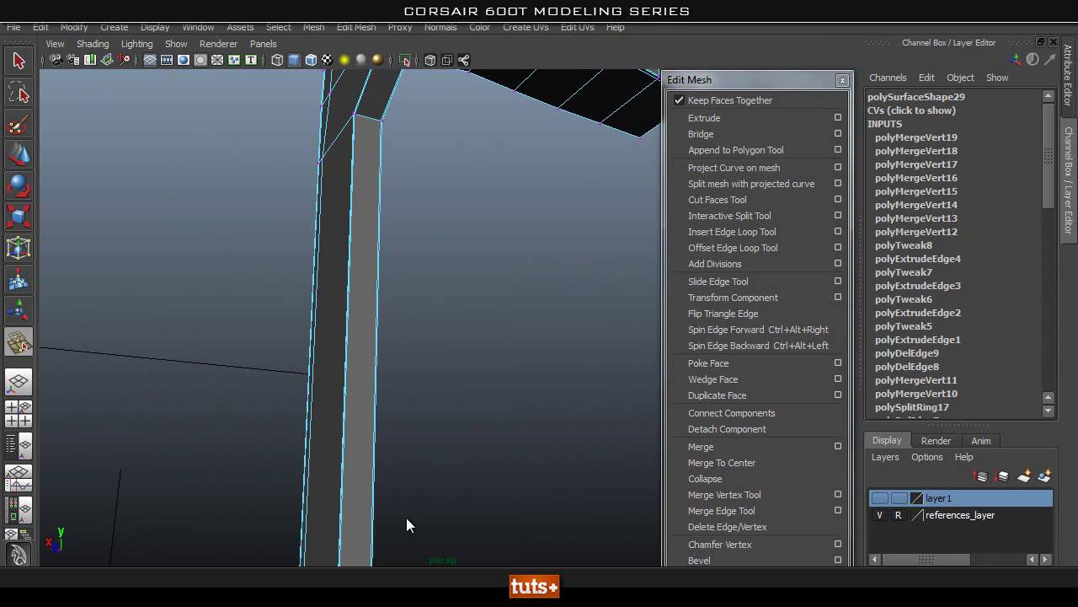
pyautogui.keyDown('alt'); pyautogui.moveTo(489, 370); pyautogui.dragTo(510, 515); pyautogui.keyUp('alt')
pyautogui.keyDown('alt'); pyautogui.moveTo(310, 466); pyautogui.dragTo(371, 245, button='middle'); pyautogui.keyUp('alt')
pyautogui.keyDown('alt'); pyautogui.moveTo(455, 371); pyautogui.dragTo(632, 380, button='right'); pyautogui.keyUp('alt')
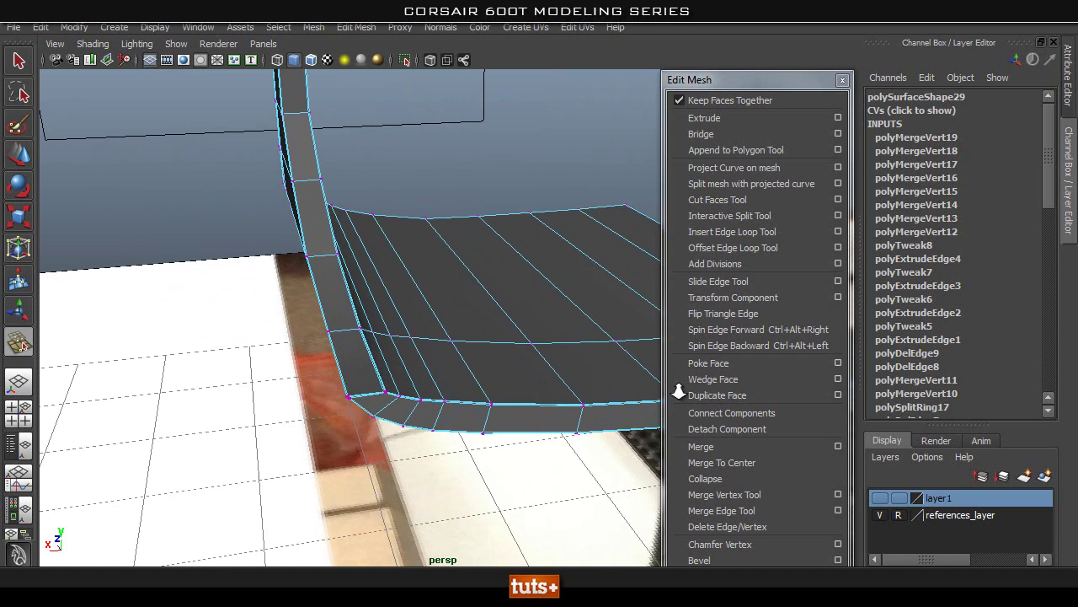
pyautogui.click(741, 235)
pyautogui.moveTo(354, 406); pyautogui.dragTo(363, 398)
# Step: Merge the new loop's upper end vertex with the middle vertex on the lower edge of the upper arm's rim
pyautogui.keyDown('alt'); pyautogui.moveTo(411, 162); pyautogui.dragTo(437, 270, button='middle'); pyautogui.keyUp('alt')
pyautogui.keyDown('alt'); pyautogui.moveTo(264, 186); pyautogui.dragTo(272, 278, button='middle'); pyautogui.keyUp('alt')
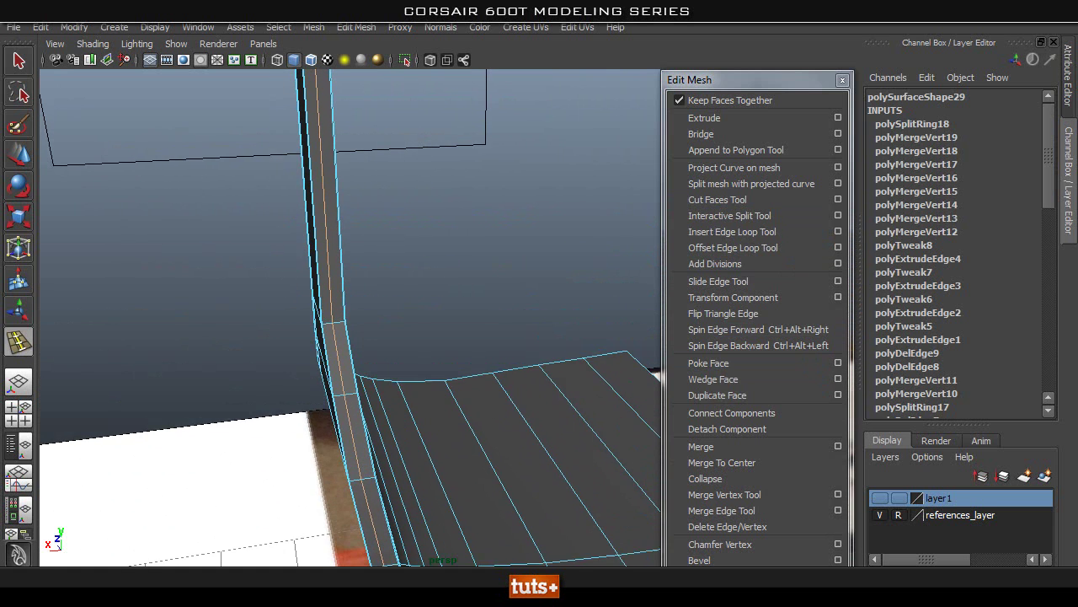
pyautogui.keyDown('alt'); pyautogui.moveTo(401, 204); pyautogui.dragTo(409, 323, button='middle'); pyautogui.keyUp('alt')
pyautogui.keyDown('alt'); pyautogui.moveTo(352, 109); pyautogui.dragTo(357, 186, button='middle'); pyautogui.keyUp('alt')
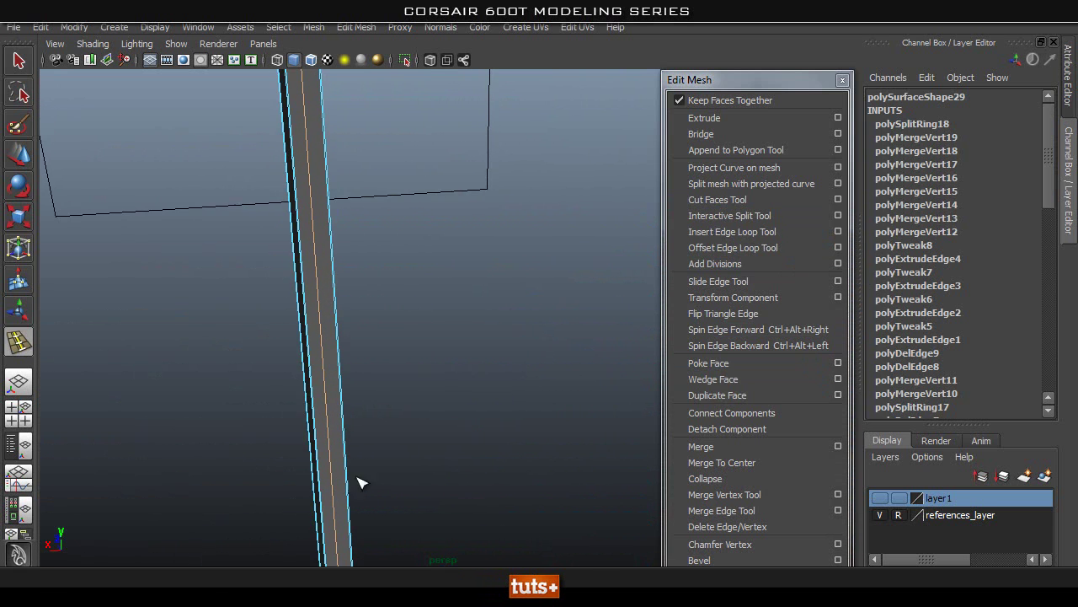
pyautogui.keyDown('alt'); pyautogui.moveTo(356, 134); pyautogui.dragTo(362, 272, button='middle'); pyautogui.keyUp('alt')
pyautogui.keyDown('alt'); pyautogui.moveTo(330, 105); pyautogui.dragTo(338, 153, button='middle'); pyautogui.keyUp('alt')
pyautogui.keyDown('alt'); pyautogui.moveTo(425, 105); pyautogui.dragTo(433, 238, button='middle'); pyautogui.keyUp('alt')
pyautogui.keyDown('alt'); pyautogui.moveTo(357, 370); pyautogui.dragTo(363, 481, button='middle'); pyautogui.keyUp('alt')
pyautogui.scroll(-3, 375, 158)
pyautogui.keyDown('alt'); pyautogui.moveTo(376, 158); pyautogui.dragTo(438, 324, button='middle'); pyautogui.keyUp('alt')
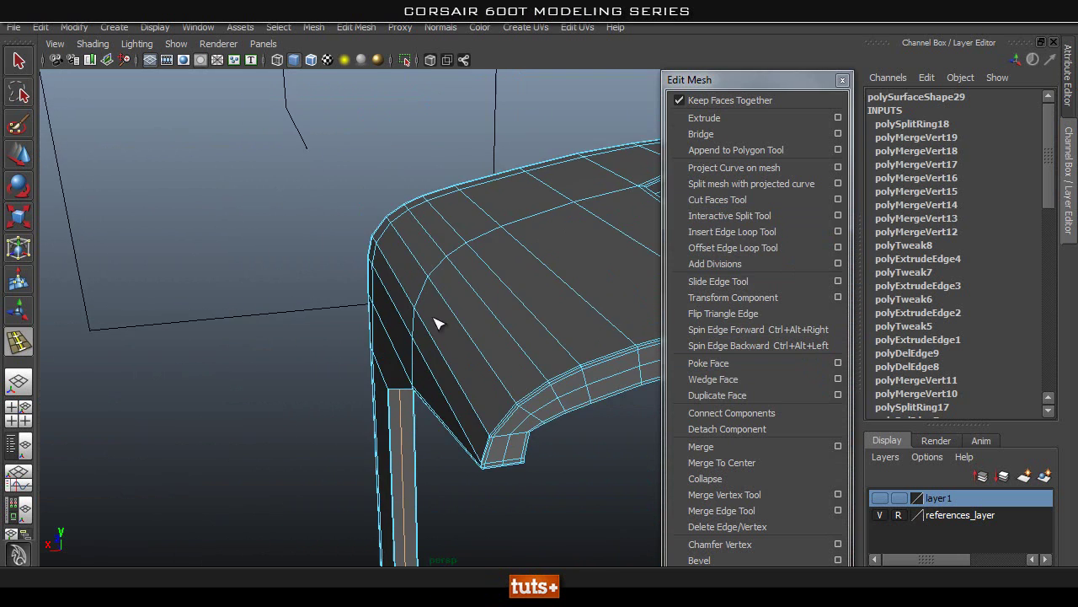
pyautogui.keyDown('alt'); pyautogui.moveTo(436, 323); pyautogui.dragTo(464, 273); pyautogui.keyUp('alt')
pyautogui.keyDown('alt'); pyautogui.moveTo(463, 273); pyautogui.dragTo(468, 250, button='middle'); pyautogui.keyUp('alt')
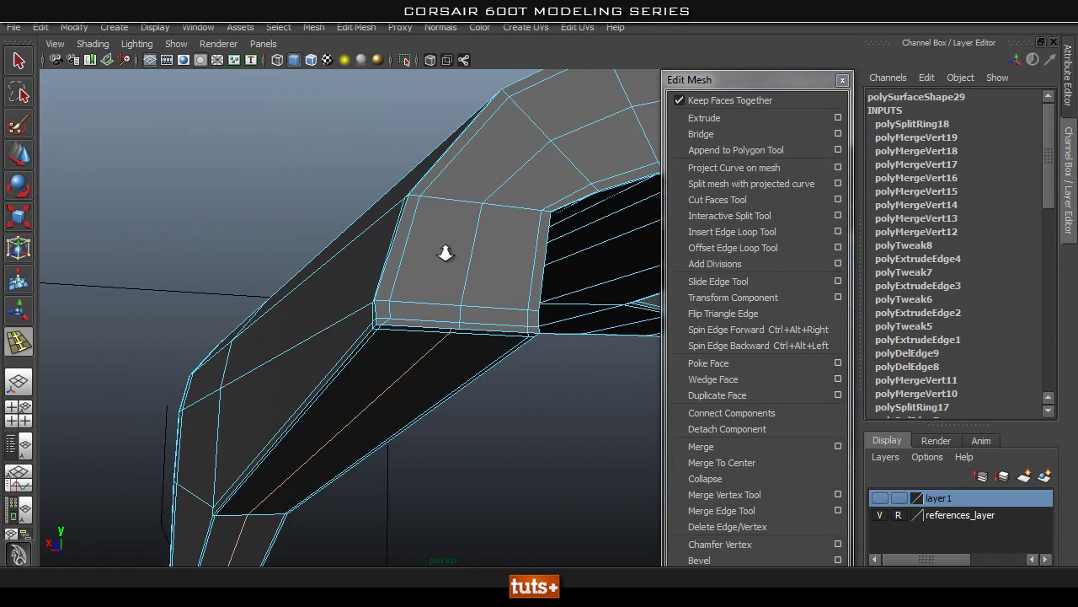
pyautogui.scroll(3, 472, 257)
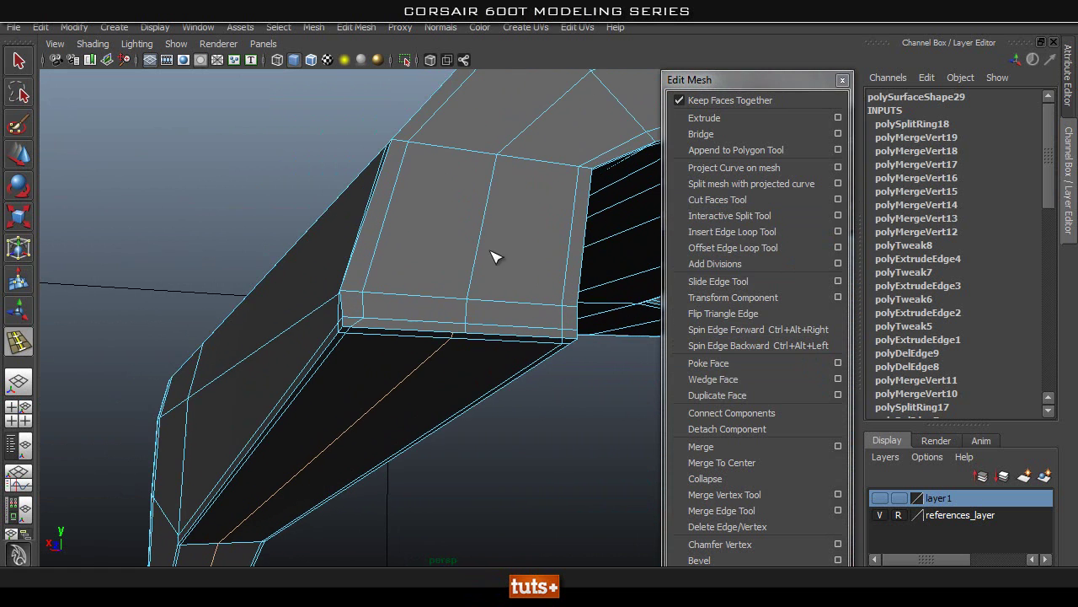
pyautogui.click(769, 494)
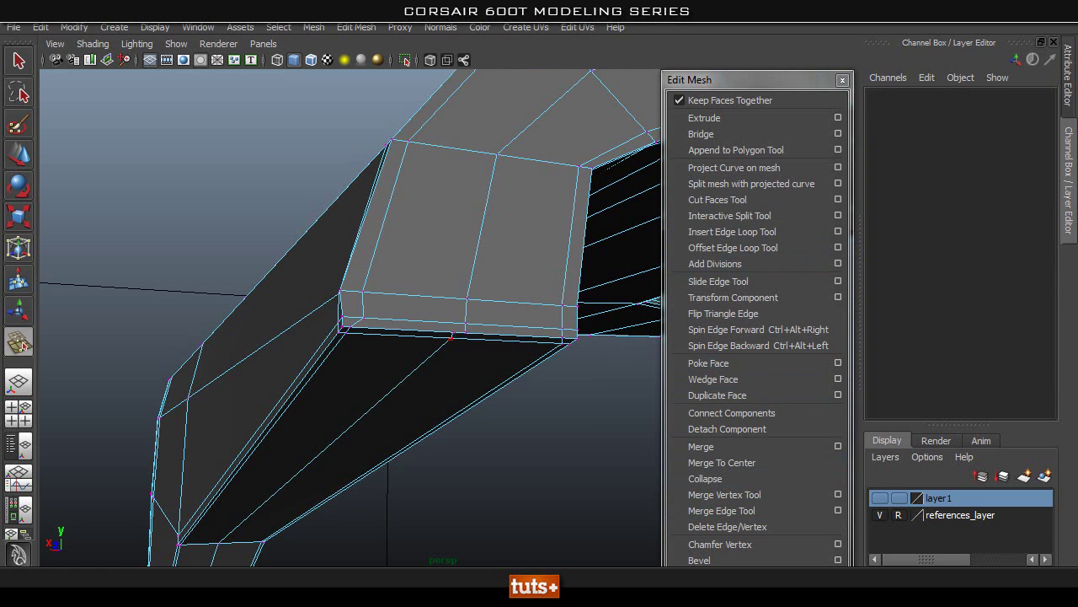
pyautogui.moveTo(464, 327); pyautogui.dragTo(465, 330)
pyautogui.scroll(-2, 464, 329)
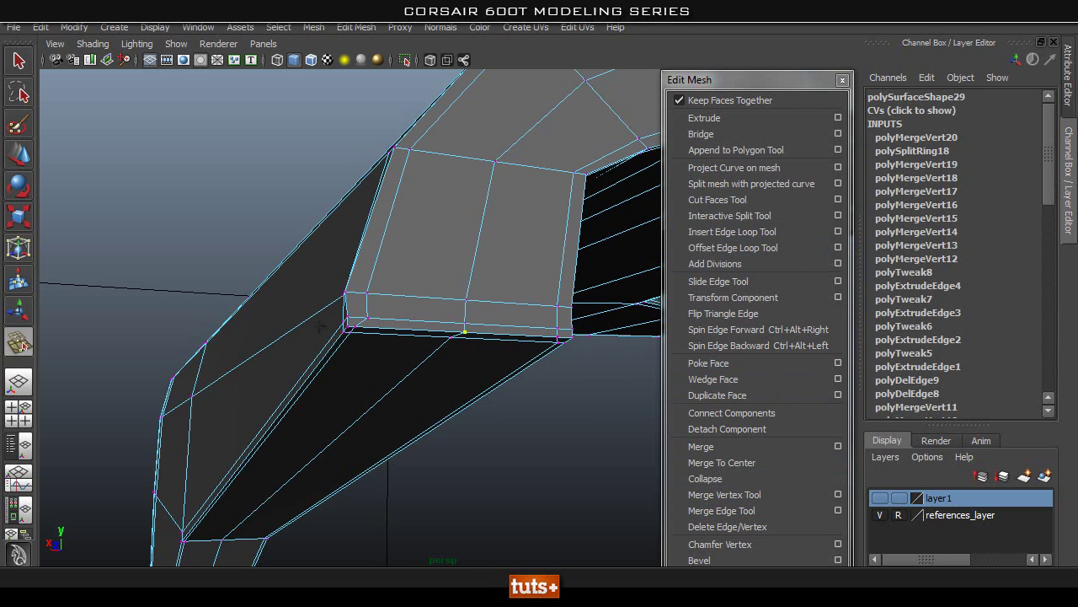
# Step: Return to object mode, select the frame piece, and display it with X-ray shading in the side view
pyautogui.keyDown('alt'); pyautogui.moveTo(380, 320); pyautogui.dragTo(441, 331); pyautogui.keyUp('alt')
pyautogui.keyDown('alt'); pyautogui.moveTo(540, 348); pyautogui.dragTo(410, 323, button='middle'); pyautogui.keyUp('alt')
pyautogui.scroll(2, 393, 411)
pyautogui.scroll(-4, 469, 368)
pyautogui.press('q')
pyautogui.moveTo(481, 298); pyautogui.dragTo(535, 273, button='right')
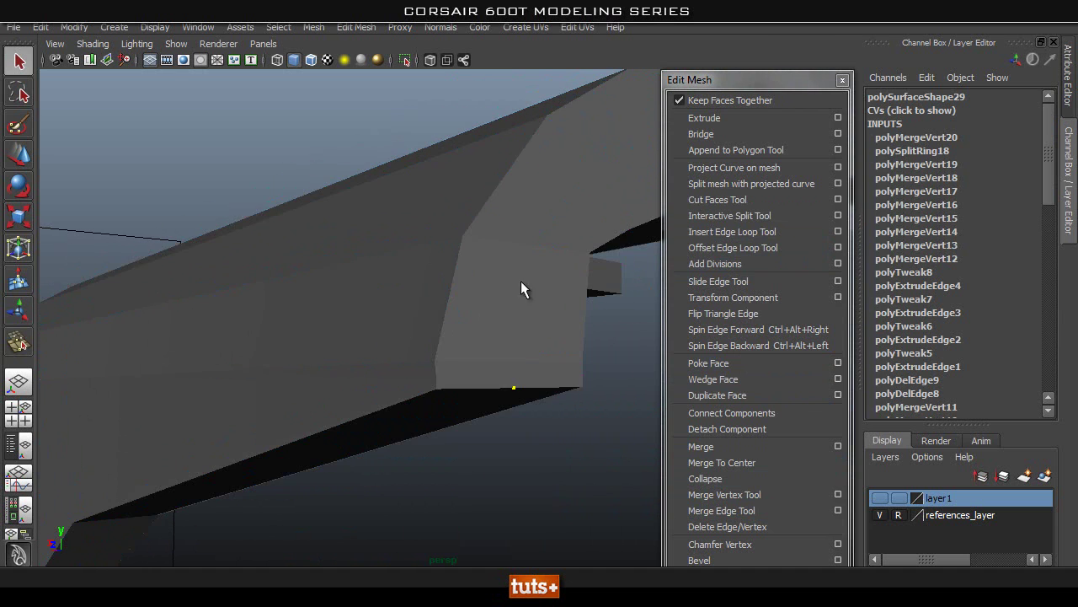
pyautogui.click(535, 273)
pyautogui.keyDown('alt'); pyautogui.moveTo(577, 348); pyautogui.dragTo(318, 264); pyautogui.keyUp('alt')
pyautogui.press('space')
pyautogui.moveTo(344, 318); pyautogui.dragTo(416, 318)
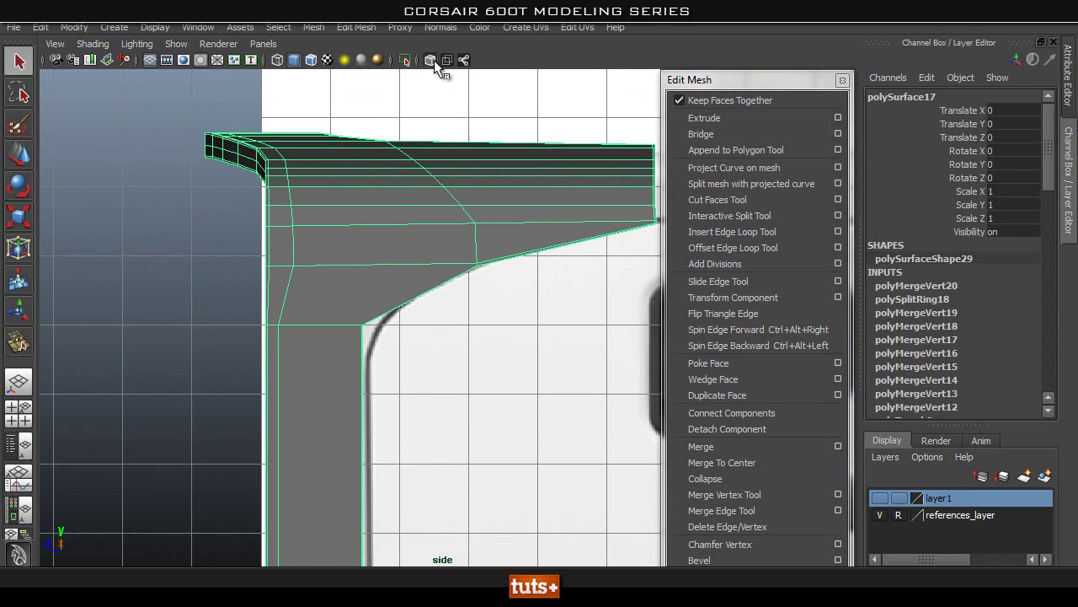
pyautogui.click(434, 62)
# Step: Select the inner corner vertices at the frame's upper and lower ends and move them horizontally to the reference's panel line
pyautogui.scroll(-5, 443, 316)
pyautogui.keyDown('alt'); pyautogui.moveTo(443, 317); pyautogui.dragTo(456, 247, button='middle'); pyautogui.keyUp('alt')
pyautogui.rightClick(379, 262)
pyautogui.moveTo(379, 263); pyautogui.dragTo(337, 260, button='right')
pyautogui.moveTo(417, 239); pyautogui.dragTo(372, 267)
pyautogui.scroll(-3, 372, 267)
pyautogui.keyDown('alt'); pyautogui.moveTo(314, 452); pyautogui.dragTo(288, 109, button='middle'); pyautogui.keyUp('alt')
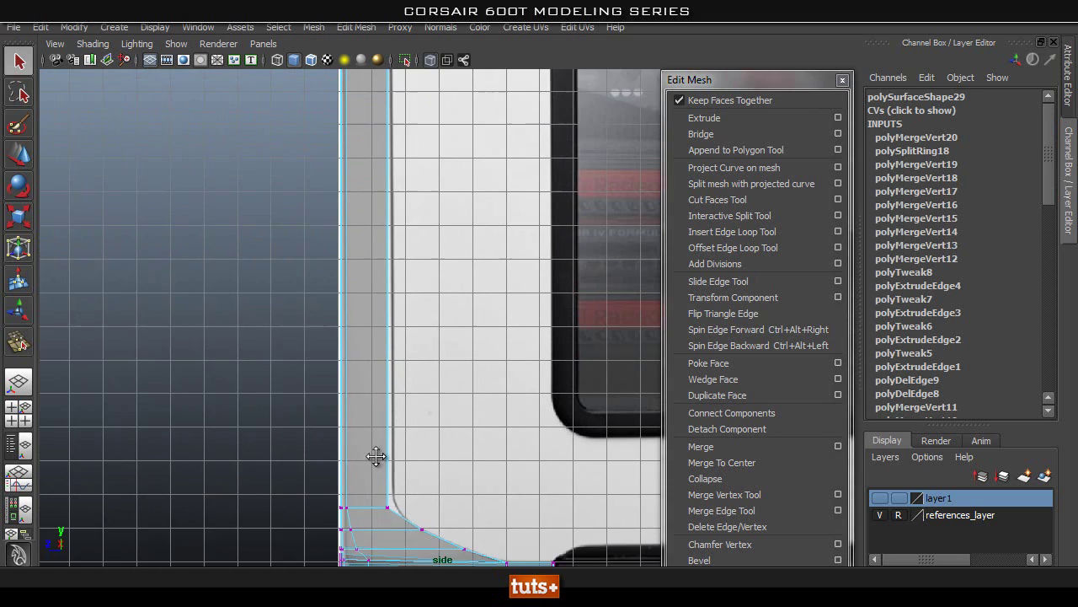
pyautogui.keyDown('alt'); pyautogui.moveTo(379, 453); pyautogui.dragTo(423, 287, button='middle'); pyautogui.keyUp('alt')
pyautogui.moveTo(396, 235); pyautogui.dragTo(357, 277)
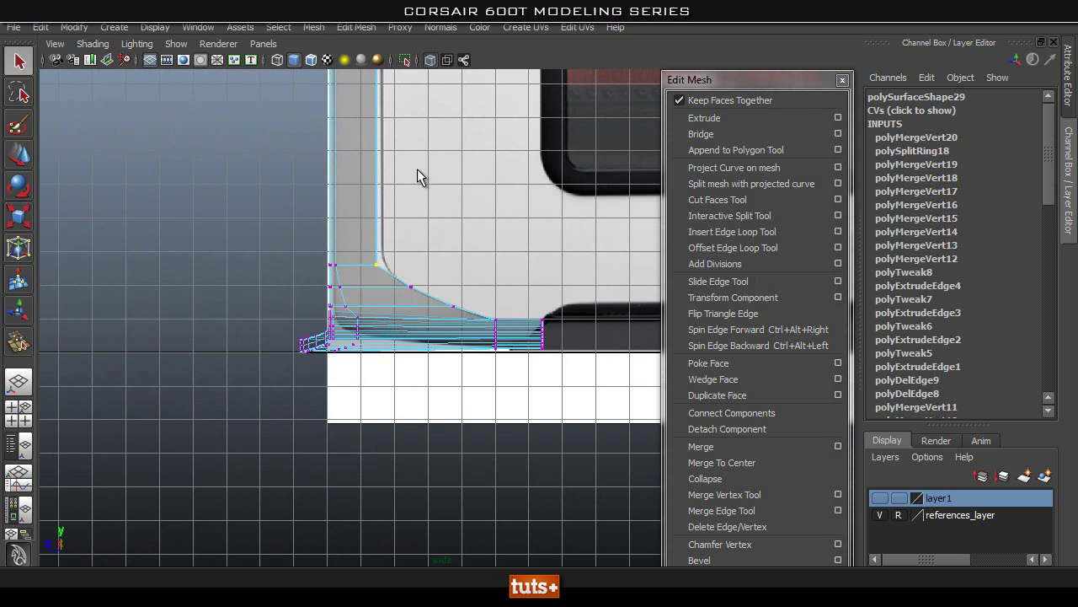
pyautogui.keyDown('alt'); pyautogui.moveTo(376, 97); pyautogui.dragTo(398, 319, button='middle'); pyautogui.keyUp('alt')
pyautogui.scroll(-1, 400, 317)
pyautogui.press('w')
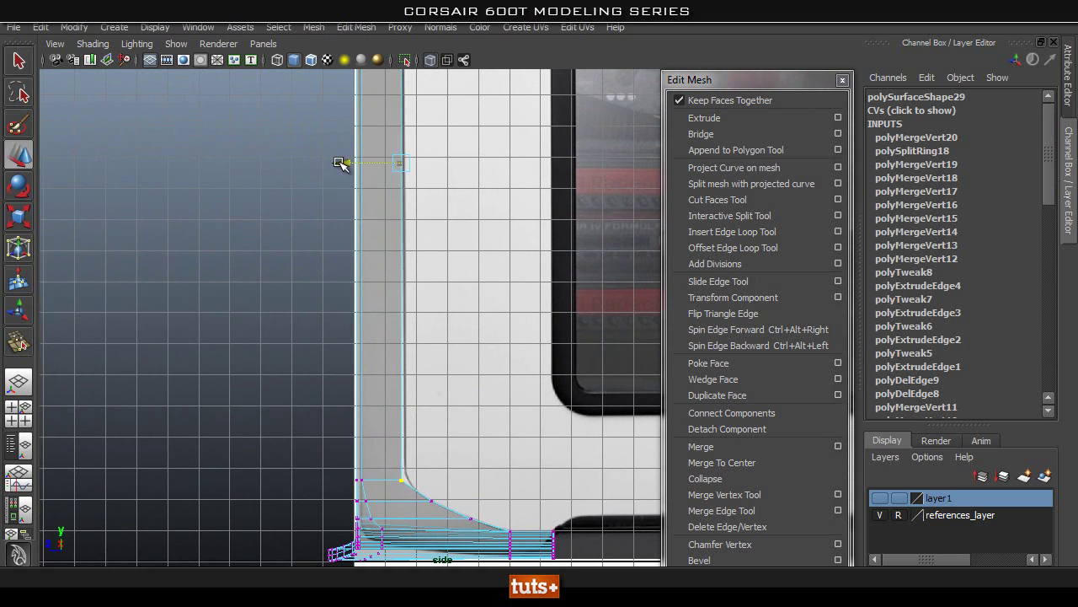
# Step: Compare the upper inner corner with the reference in the side view and inspect it in the perspective view
pyautogui.keyDown('alt'); pyautogui.moveTo(488, 268); pyautogui.dragTo(484, 480, button='middle'); pyautogui.keyUp('alt')
pyautogui.keyDown('alt'); pyautogui.moveTo(425, 264); pyautogui.dragTo(410, 523, button='middle'); pyautogui.keyUp('alt')
pyautogui.scroll(5, 513, 332)
pyautogui.keyDown('alt'); pyautogui.moveTo(434, 273); pyautogui.dragTo(414, 303, button='middle'); pyautogui.keyUp('alt')
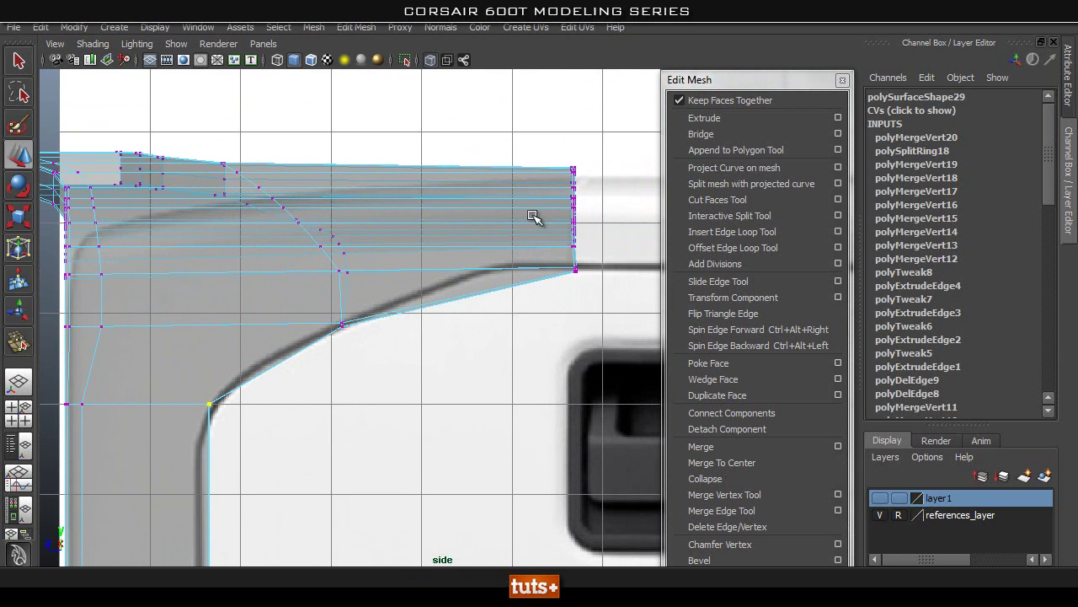
pyautogui.keyDown('alt'); pyautogui.moveTo(489, 225); pyautogui.dragTo(490, 242, button='middle'); pyautogui.keyUp('alt')
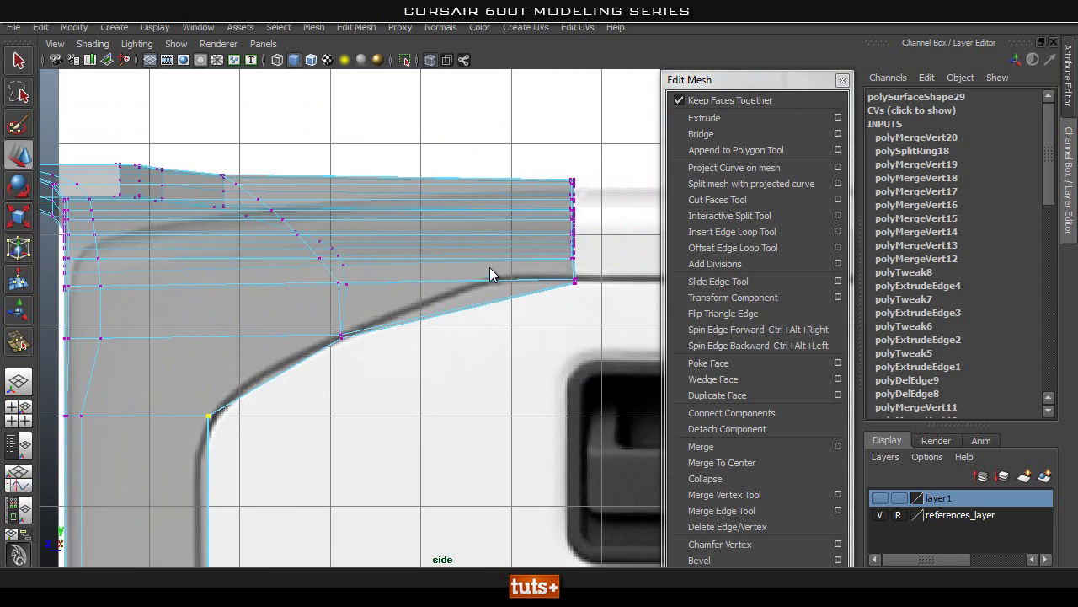
pyautogui.press('space')
pyautogui.press('space')
pyautogui.keyDown('alt'); pyautogui.moveTo(510, 253); pyautogui.dragTo(464, 300); pyautogui.keyUp('alt')
pyautogui.press('space')
pyautogui.moveTo(396, 302); pyautogui.dragTo(486, 289)
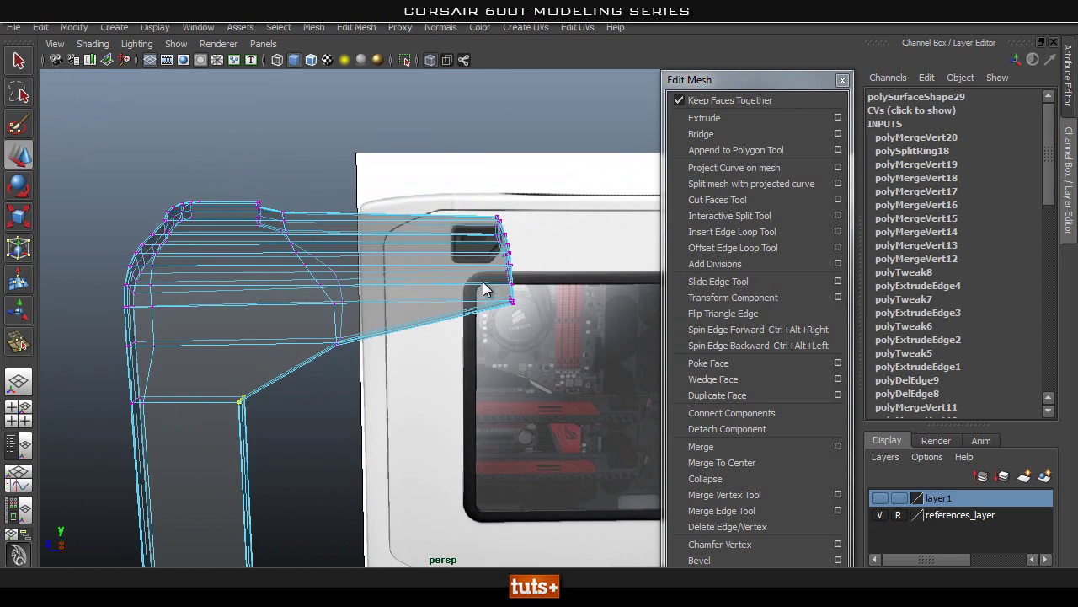
# Step: Return to object mode and preview the frame piece smoothed against the reference
pyautogui.scroll(1, 470, 278)
pyautogui.keyDown('alt'); pyautogui.moveTo(470, 278); pyautogui.dragTo(416, 305, button='middle'); pyautogui.keyUp('alt')
pyautogui.moveTo(447, 279); pyautogui.dragTo(465, 258, button='right')
pyautogui.click(449, 257)
pyautogui.press('3')
pyautogui.click(439, 396)
pyautogui.click(414, 290)
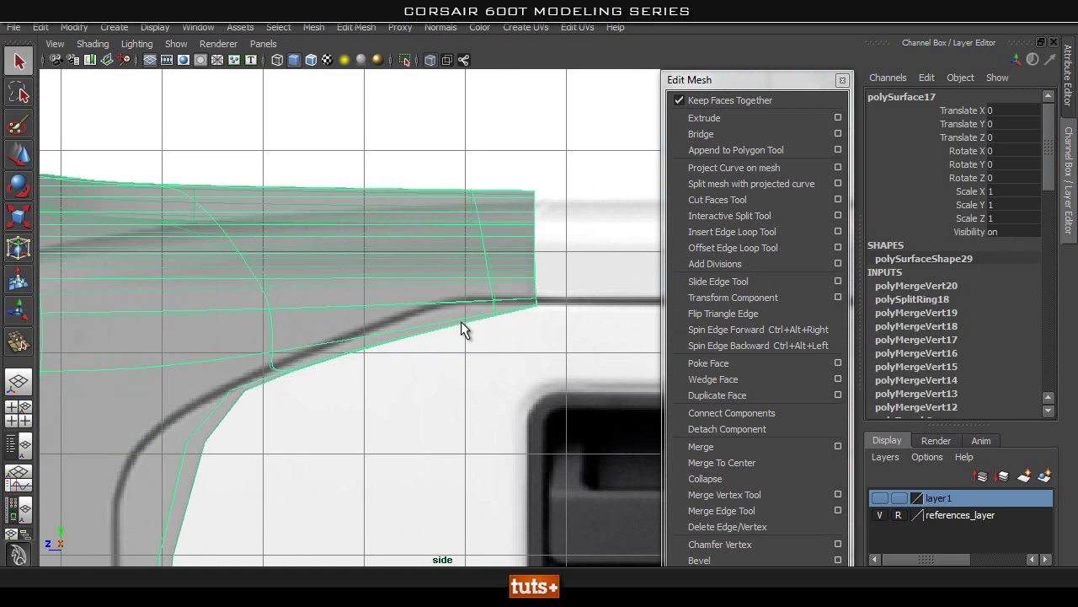
# Step: Try to shorten the upper arm by moving its end vertices inward to where the reference curve becomes straight
pyautogui.keyDown('alt'); pyautogui.moveTo(477, 267); pyautogui.dragTo(445, 291, button='middle'); pyautogui.keyUp('alt')
pyautogui.moveTo(424, 297); pyautogui.dragTo(397, 257, button='right')
pyautogui.moveTo(570, 164); pyautogui.dragTo(404, 430)
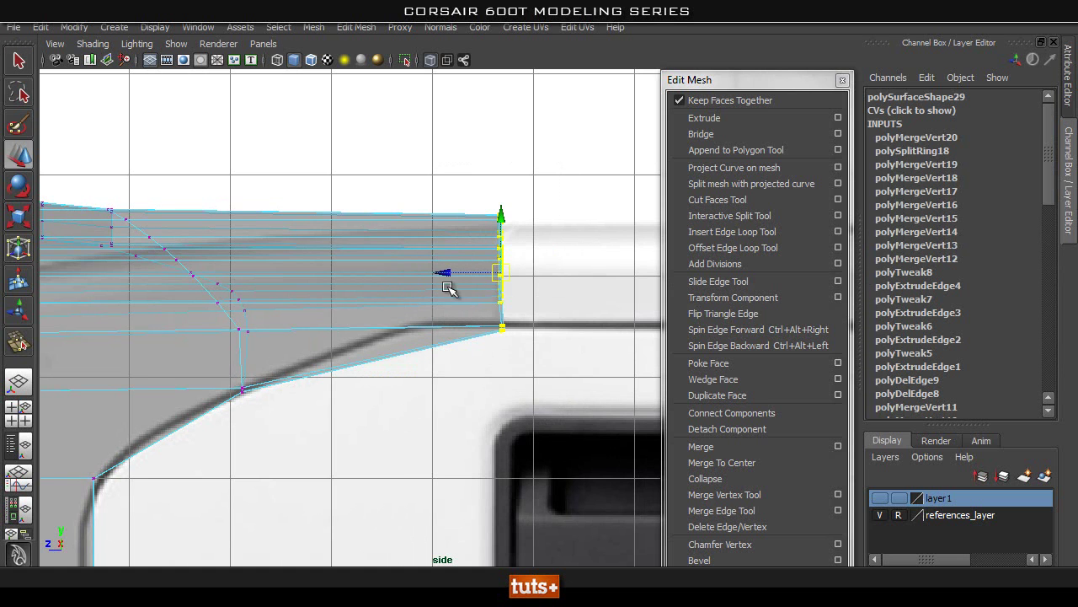
pyautogui.moveTo(434, 277); pyautogui.dragTo(373, 280)
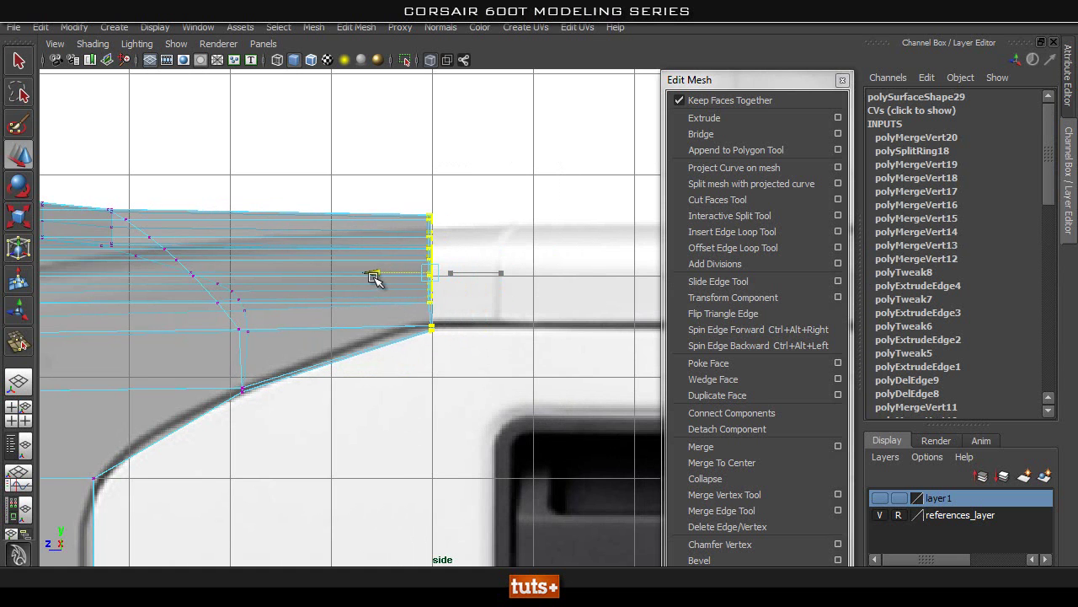
# Step: Turn off X-ray shading and inspect the shortened upper arm in the perspective view
pyautogui.press('space')
pyautogui.press('space')
pyautogui.keyDown('alt'); pyautogui.moveTo(578, 267); pyautogui.dragTo(386, 289); pyautogui.keyUp('alt')
pyautogui.keyDown('alt'); pyautogui.moveTo(386, 289); pyautogui.dragTo(595, 302, button='right'); pyautogui.keyUp('alt')
pyautogui.keyDown('alt'); pyautogui.moveTo(469, 217); pyautogui.dragTo(433, 284, button='middle'); pyautogui.keyUp('alt')
pyautogui.keyDown('alt'); pyautogui.moveTo(388, 297); pyautogui.dragTo(543, 323, button='right'); pyautogui.keyUp('alt')
pyautogui.keyDown('alt'); pyautogui.moveTo(428, 326); pyautogui.dragTo(349, 309); pyautogui.keyUp('alt')
pyautogui.keyDown('alt'); pyautogui.moveTo(552, 297); pyautogui.dragTo(396, 162); pyautogui.keyUp('alt')
pyautogui.click(431, 61)
pyautogui.moveTo(421, 228)
pyautogui.keyDown('alt'); pyautogui.mouseDown()
pyautogui.moveTo(313, 294)
pyautogui.moveTo(328, 301)
pyautogui.moveTo(348, 285)
pyautogui.moveTo(352, 384)
pyautogui.moveTo(306, 373)
pyautogui.moveTo(312, 335)
pyautogui.mouseUp(); pyautogui.keyUp('alt')
# Step: Restore X-ray shading in the side view and move the upper arm's end vertices back outward along the reference
pyautogui.press('space')
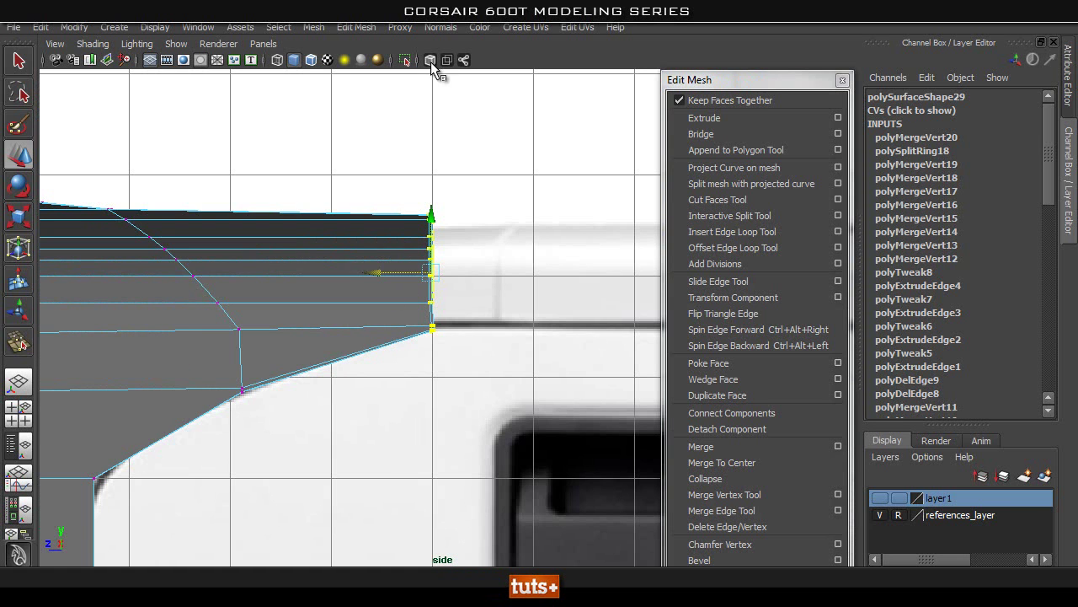
pyautogui.click(431, 61)
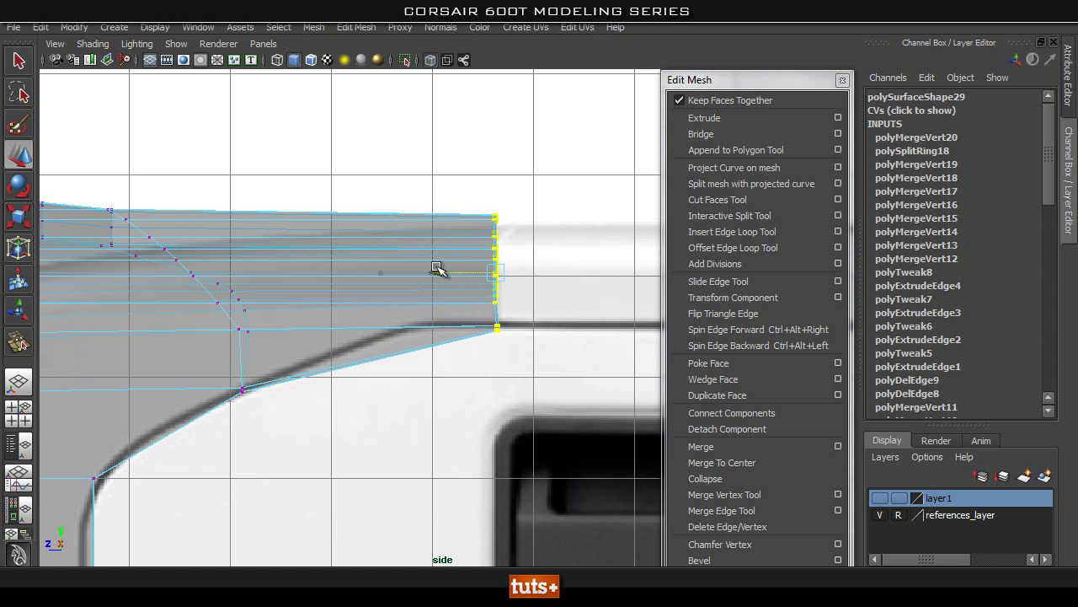
pyautogui.keyDown('alt'); pyautogui.moveTo(340, 272); pyautogui.dragTo(299, 274, button='right'); pyautogui.keyUp('alt')
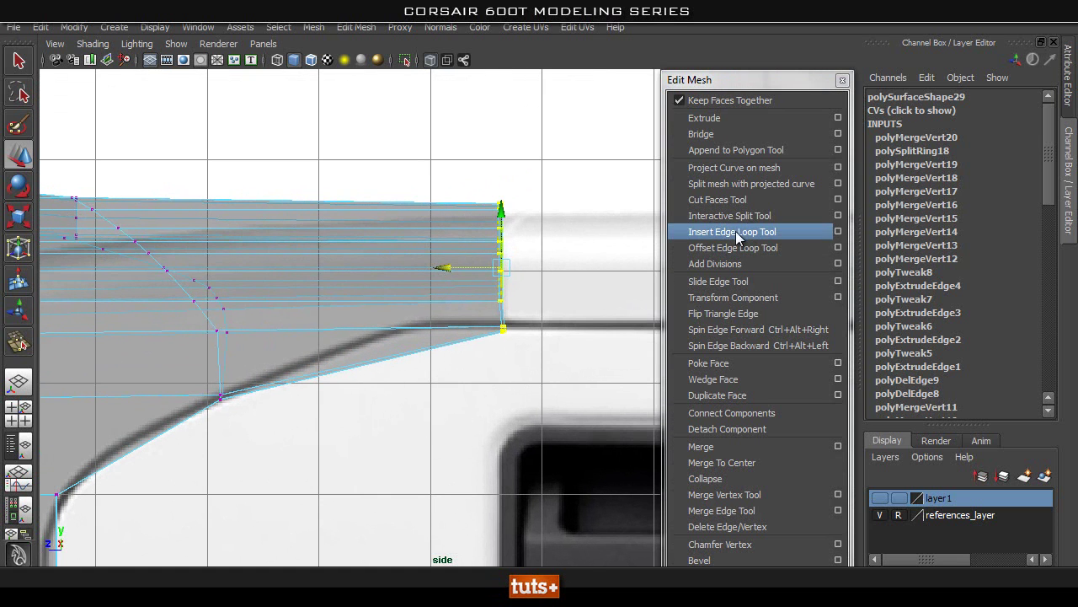
# Step: Insert an edge loop across the upper arm where the reference curve straightens and fit its lower vertices to the reference line
pyautogui.click(733, 233)
pyautogui.moveTo(405, 328); pyautogui.dragTo(394, 329)
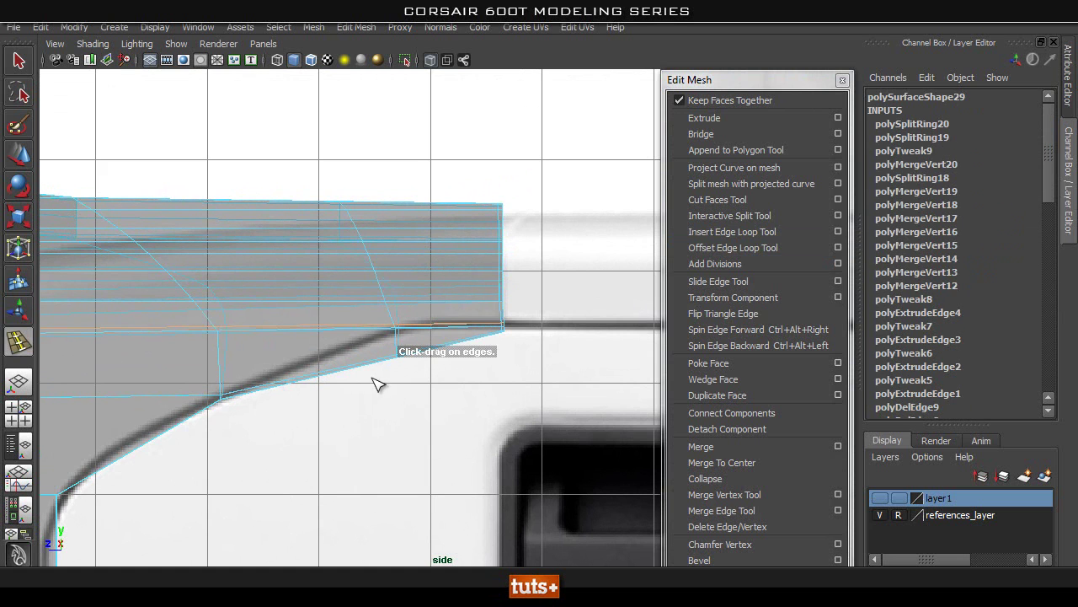
pyautogui.moveTo(375, 360); pyautogui.dragTo(297, 330, button='right')
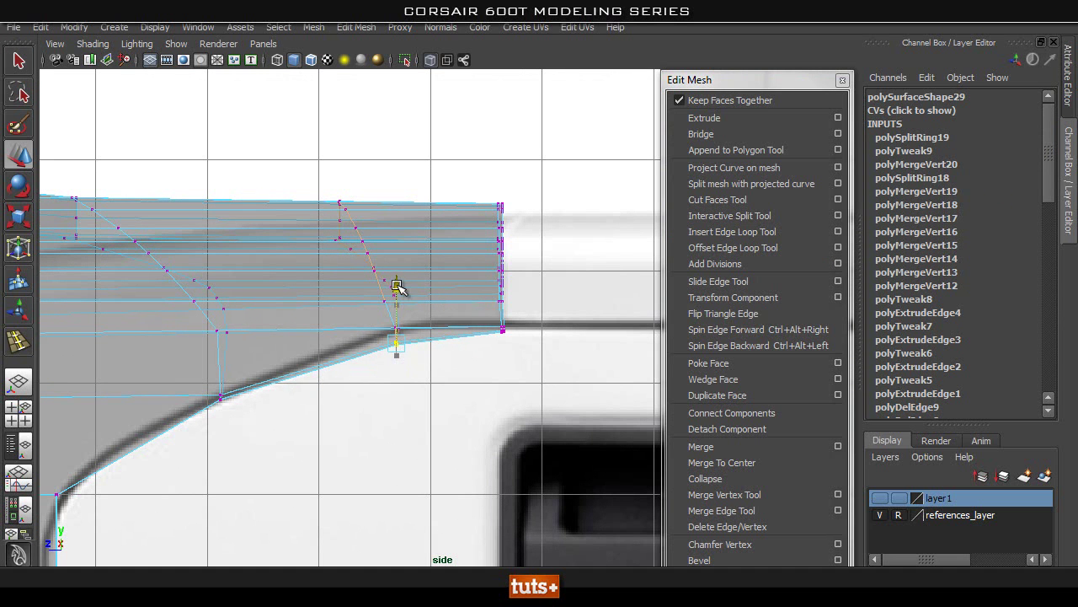
pyautogui.keyDown('alt'); pyautogui.moveTo(346, 415); pyautogui.dragTo(413, 382, button='middle'); pyautogui.keyUp('alt')
# Step: Return to object mode, preview the frame piece smoothed, and compare its inner corner and column with the side reference
pyautogui.moveTo(323, 299); pyautogui.dragTo(421, 274, button='right')
pyautogui.click(566, 429)
pyautogui.keyDown('alt'); pyautogui.moveTo(323, 372); pyautogui.dragTo(472, 314, button='middle'); pyautogui.keyUp('alt')
pyautogui.click(332, 320)
pyautogui.press('3')
pyautogui.scroll(-4, 438, 429)
pyautogui.keyDown('alt'); pyautogui.moveTo(404, 368); pyautogui.dragTo(375, 284, button='middle'); pyautogui.keyUp('alt')
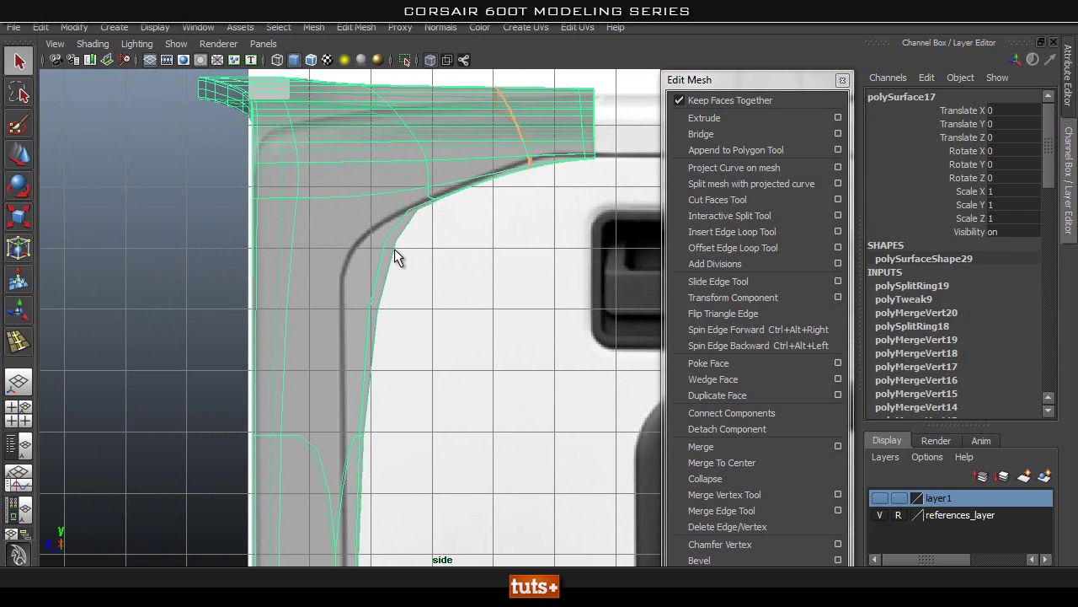
pyautogui.keyDown('alt'); pyautogui.moveTo(427, 443); pyautogui.dragTo(442, 221, button='middle'); pyautogui.keyUp('alt')
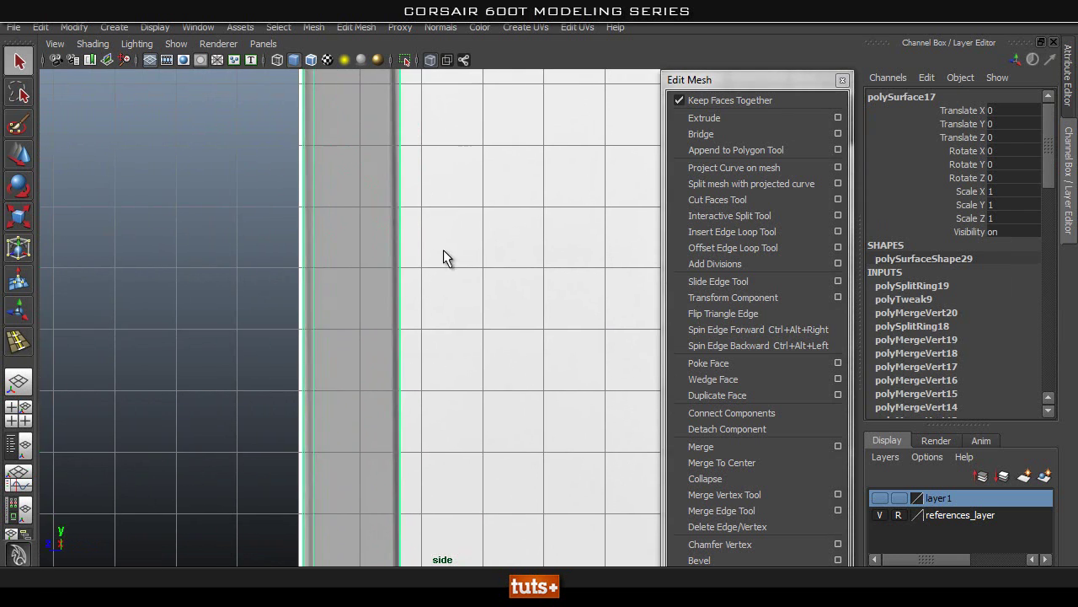
# Step: Switch to the perspective view, turn off X-ray shading, and inspect the upper arm and inner corner with and without smoothing
pyautogui.press('1')
pyautogui.keyDown('alt'); pyautogui.moveTo(383, 181); pyautogui.dragTo(401, 232, button='middle'); pyautogui.keyUp('alt')
pyautogui.press('space')
pyautogui.moveTo(401, 232); pyautogui.dragTo(406, 173)
pyautogui.click(431, 61)
pyautogui.keyDown('alt'); pyautogui.moveTo(354, 329); pyautogui.dragTo(336, 278); pyautogui.keyUp('alt')
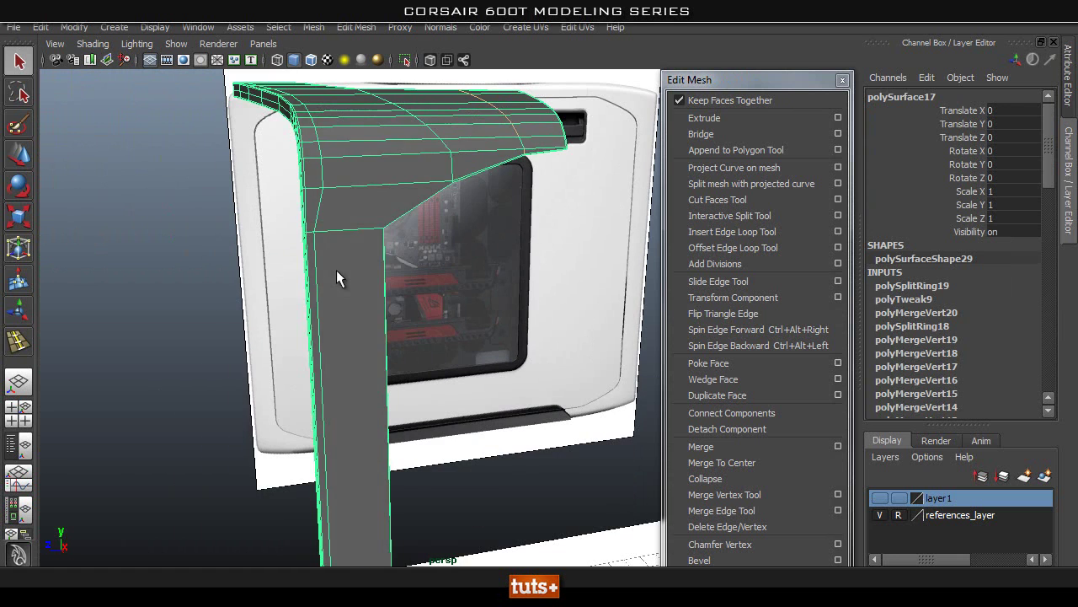
pyautogui.click(493, 345)
pyautogui.keyDown('alt'); pyautogui.moveTo(493, 345); pyautogui.dragTo(345, 403); pyautogui.keyUp('alt')
pyautogui.keyDown('alt'); pyautogui.moveTo(345, 404); pyautogui.dragTo(377, 225, button='middle'); pyautogui.keyUp('alt')
pyautogui.click(377, 226)
pyautogui.keyDown('alt'); pyautogui.moveTo(377, 226); pyautogui.dragTo(430, 270); pyautogui.keyUp('alt')
pyautogui.keyDown('alt'); pyautogui.moveTo(430, 269); pyautogui.dragTo(429, 375, button='middle'); pyautogui.keyUp('alt')
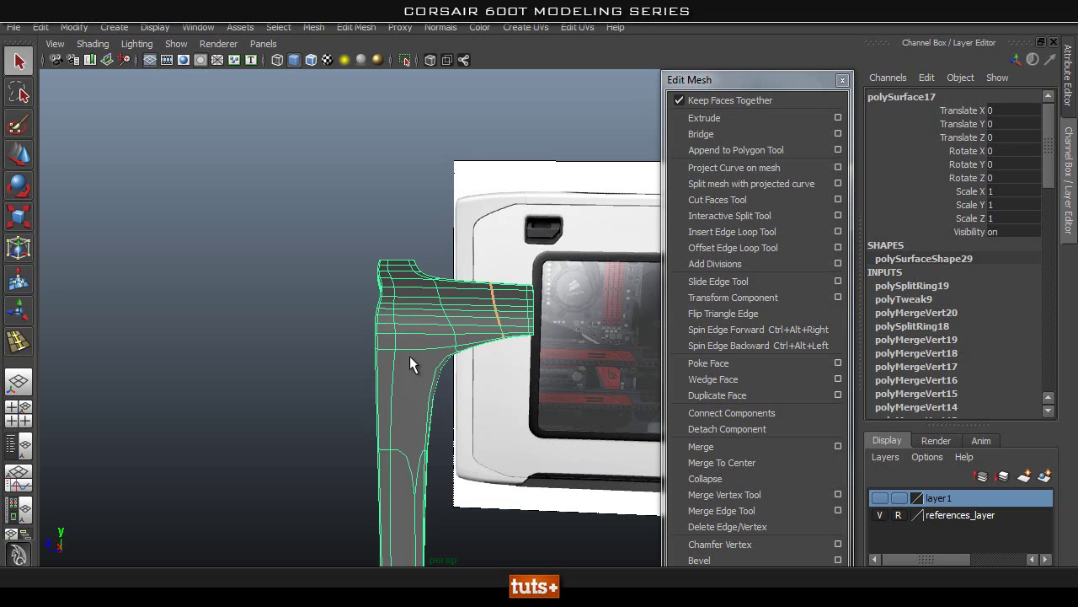
pyautogui.keyDown('alt'); pyautogui.moveTo(469, 482); pyautogui.dragTo(252, 495, button='right'); pyautogui.keyUp('alt')
pyautogui.keyDown('alt'); pyautogui.moveTo(345, 379); pyautogui.dragTo(362, 312, button='middle'); pyautogui.keyUp('alt')
# Step: Return to the side view of the upper inner corner and restore X-ray shading
pyautogui.press('space')
pyautogui.moveTo(407, 403); pyautogui.dragTo(462, 404)
pyautogui.keyDown('alt'); pyautogui.moveTo(389, 86); pyautogui.dragTo(416, 316, button='middle'); pyautogui.keyUp('alt')
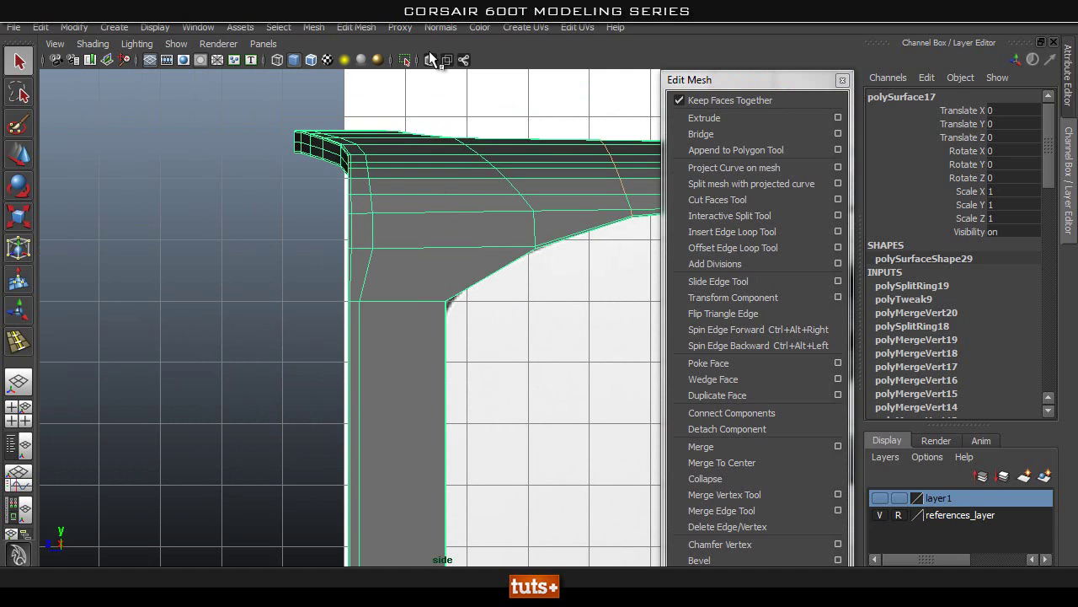
pyautogui.click(434, 54)
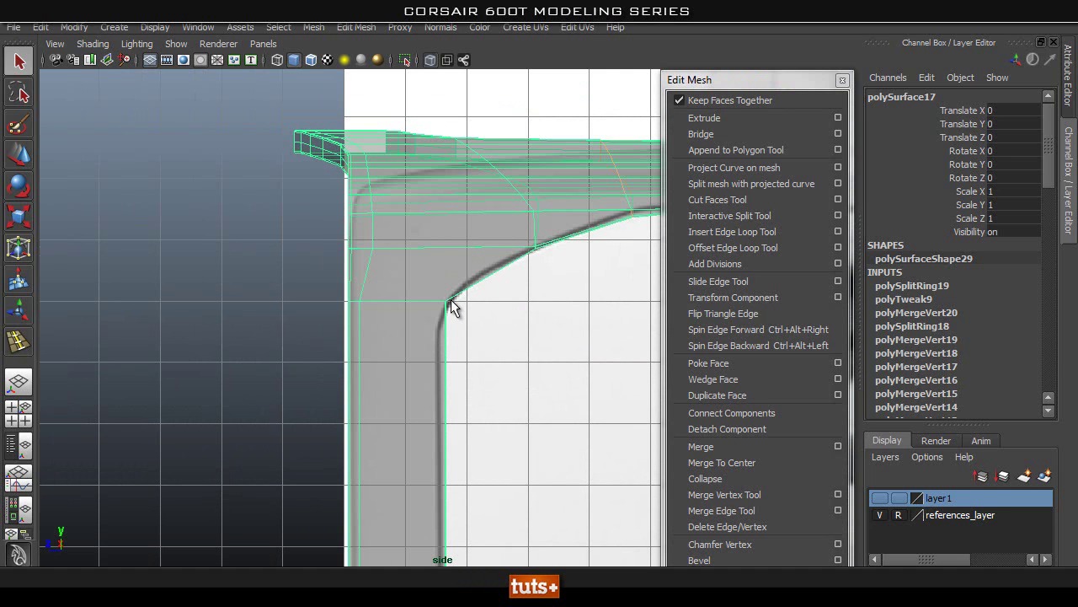
pyautogui.keyDown('alt'); pyautogui.moveTo(455, 325); pyautogui.dragTo(450, 280, button='middle'); pyautogui.keyUp('alt')
# Step: Activate the Insert Edge Loop Tool and compare the lower and upper inner corners with the reference curves
pyautogui.click(746, 233)
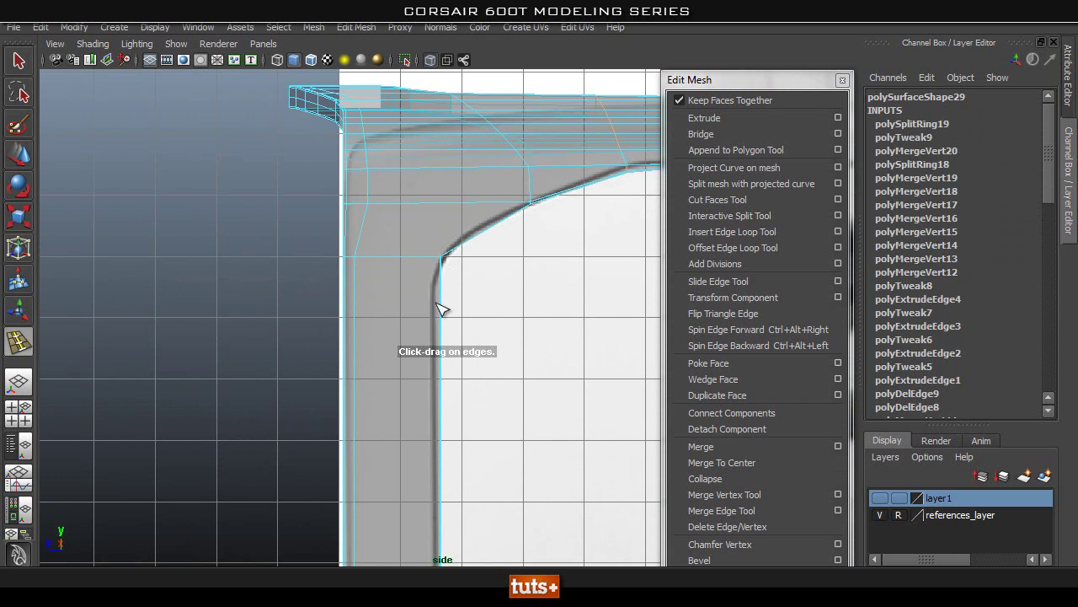
pyautogui.keyDown('alt'); pyautogui.moveTo(505, 270); pyautogui.dragTo(452, 458, button='right'); pyautogui.keyUp('alt')
pyautogui.keyDown('alt'); pyautogui.moveTo(452, 458); pyautogui.dragTo(452, 64, button='middle'); pyautogui.keyUp('alt')
pyautogui.keyDown('alt'); pyautogui.moveTo(452, 385); pyautogui.dragTo(447, 203, button='middle'); pyautogui.keyUp('alt')
pyautogui.keyDown('alt'); pyautogui.moveTo(433, 363); pyautogui.dragTo(472, 337, button='right'); pyautogui.keyUp('alt')
pyautogui.keyDown('alt'); pyautogui.moveTo(420, 211); pyautogui.dragTo(315, 275, button='middle'); pyautogui.keyUp('alt')
pyautogui.keyDown('alt'); pyautogui.moveTo(379, 308); pyautogui.dragTo(556, 354, button='right'); pyautogui.keyUp('alt')
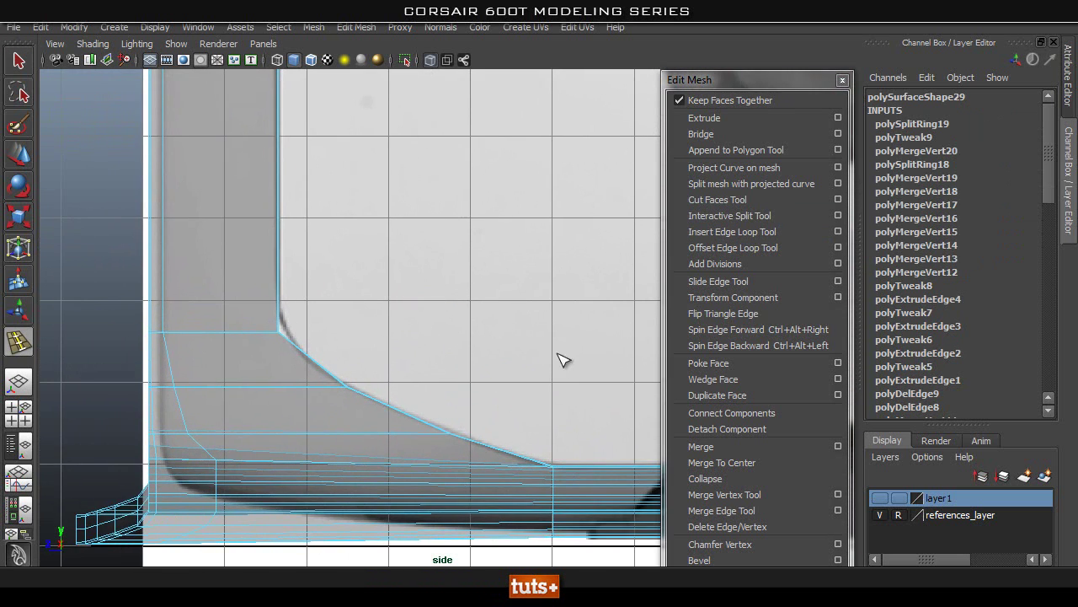
pyautogui.keyDown('alt'); pyautogui.moveTo(298, 315); pyautogui.dragTo(343, 287, button='middle'); pyautogui.keyUp('alt')
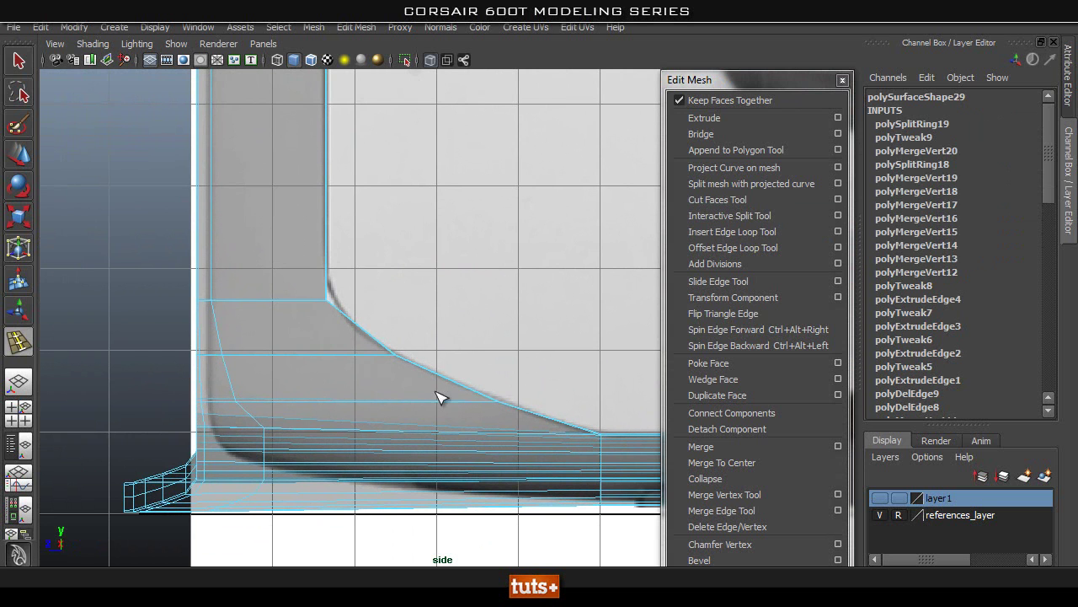
pyautogui.keyDown('alt'); pyautogui.moveTo(296, 277); pyautogui.dragTo(211, 253, button='right'); pyautogui.keyUp('alt')
pyautogui.keyDown('alt'); pyautogui.moveTo(290, 252); pyautogui.dragTo(330, 368, button='middle'); pyautogui.keyUp('alt')
pyautogui.keyDown('alt'); pyautogui.moveTo(333, 127); pyautogui.dragTo(325, 379, button='middle'); pyautogui.keyUp('alt')
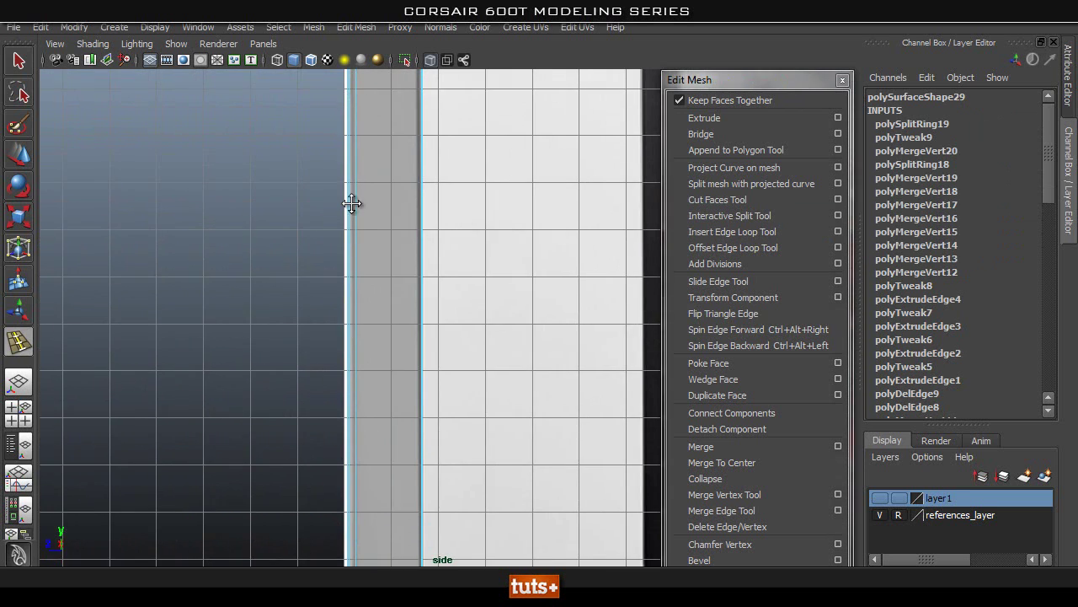
pyautogui.keyDown('alt'); pyautogui.moveTo(353, 99); pyautogui.dragTo(378, 406, button='middle'); pyautogui.keyUp('alt')
pyautogui.keyDown('alt'); pyautogui.moveTo(443, 337); pyautogui.dragTo(542, 328, button='right'); pyautogui.keyUp('alt')
pyautogui.scroll(1, 541, 328)
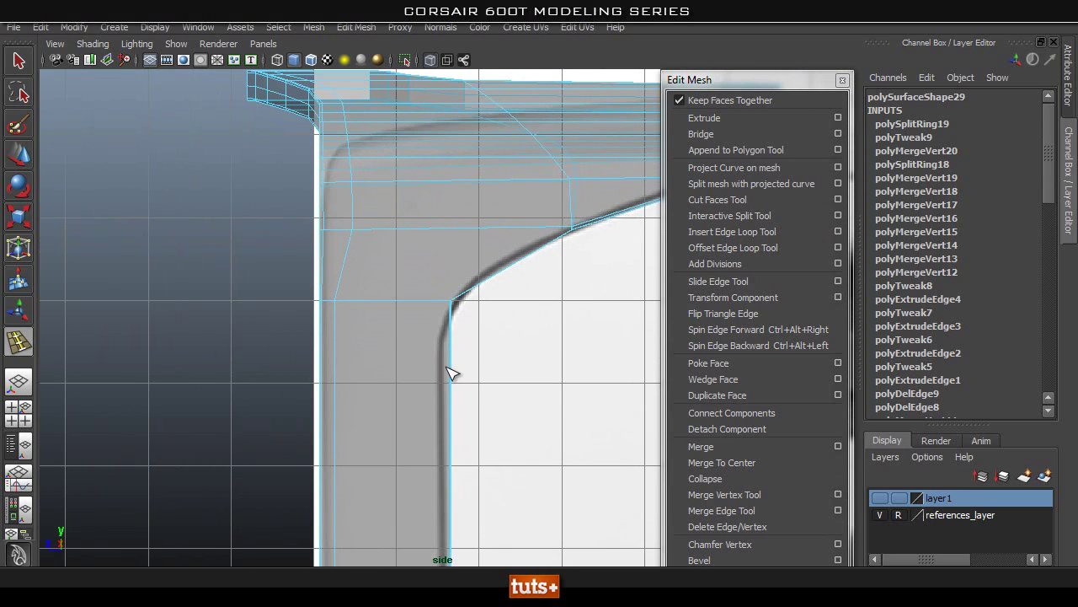
# Step: Insert supporting edge loops across the column just below the upper inner corner and just above the lower one
pyautogui.moveTo(448, 367); pyautogui.dragTo(448, 368)
pyautogui.keyDown('alt'); pyautogui.moveTo(462, 370); pyautogui.dragTo(354, 413, button='right'); pyautogui.keyUp('alt')
pyautogui.keyDown('alt'); pyautogui.moveTo(419, 484); pyautogui.dragTo(386, 278, button='middle'); pyautogui.keyUp('alt')
pyautogui.click(437, 282)
pyautogui.scroll(-1, 409, 345)
pyautogui.scroll(1, 447, 344)
pyautogui.keyDown('alt'); pyautogui.moveTo(435, 225); pyautogui.dragTo(396, 439, button='middle'); pyautogui.keyUp('alt')
pyautogui.click(428, 292)
# Step: Set the Insert Edge Loop Tool to multiple edge loops with a count of 4 and add them across the column's straight section
pyautogui.scroll(-2, 418, 255)
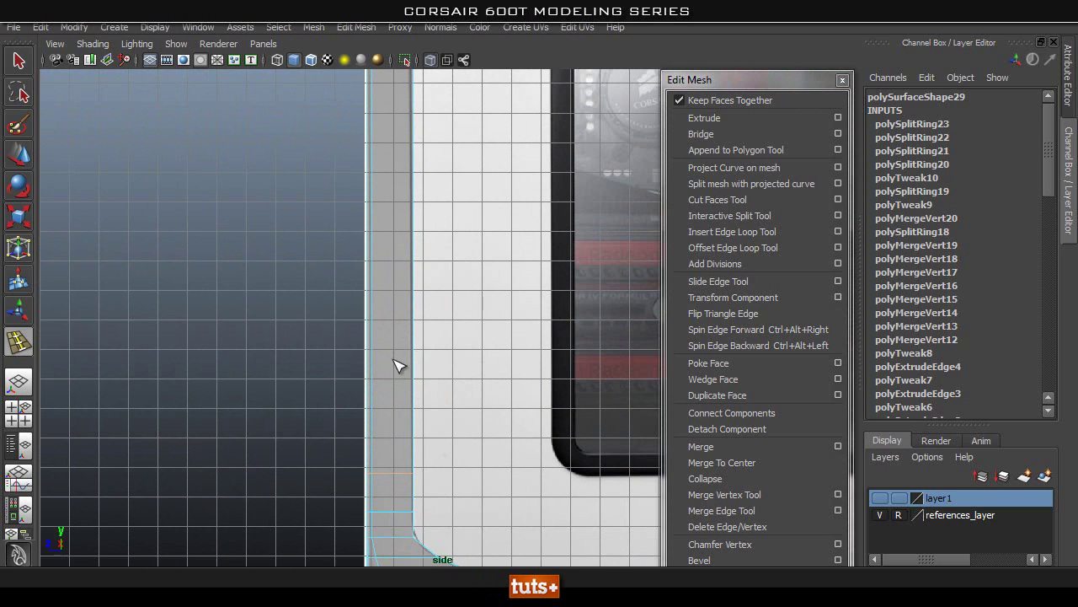
pyautogui.scroll(-3, 103, 269)
pyautogui.keyDown('alt'); pyautogui.moveTo(380, 275); pyautogui.dragTo(378, 352, button='middle'); pyautogui.keyUp('alt')
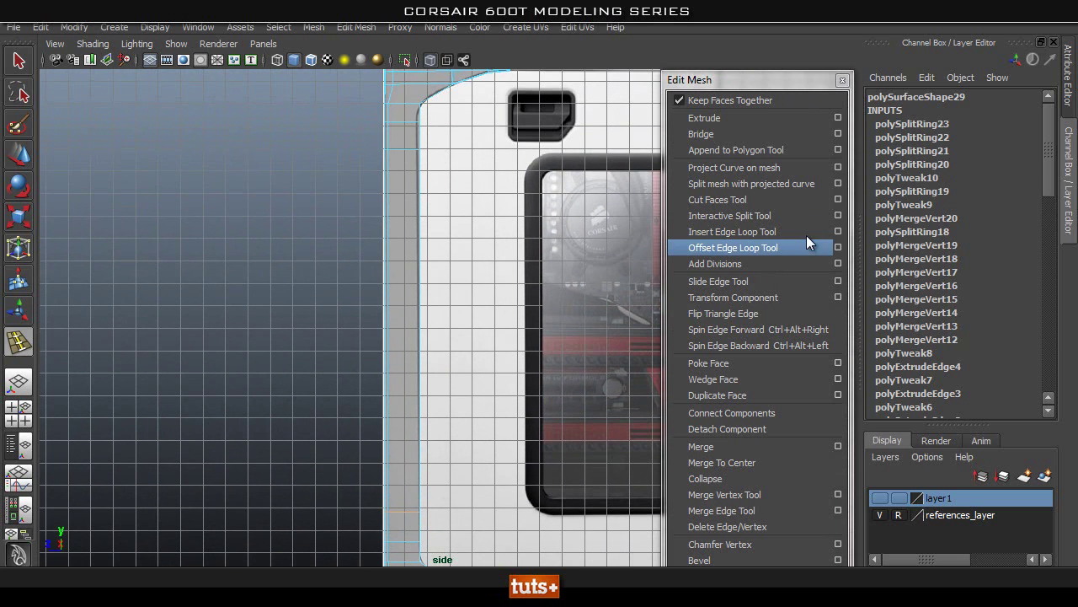
pyautogui.click(840, 230)
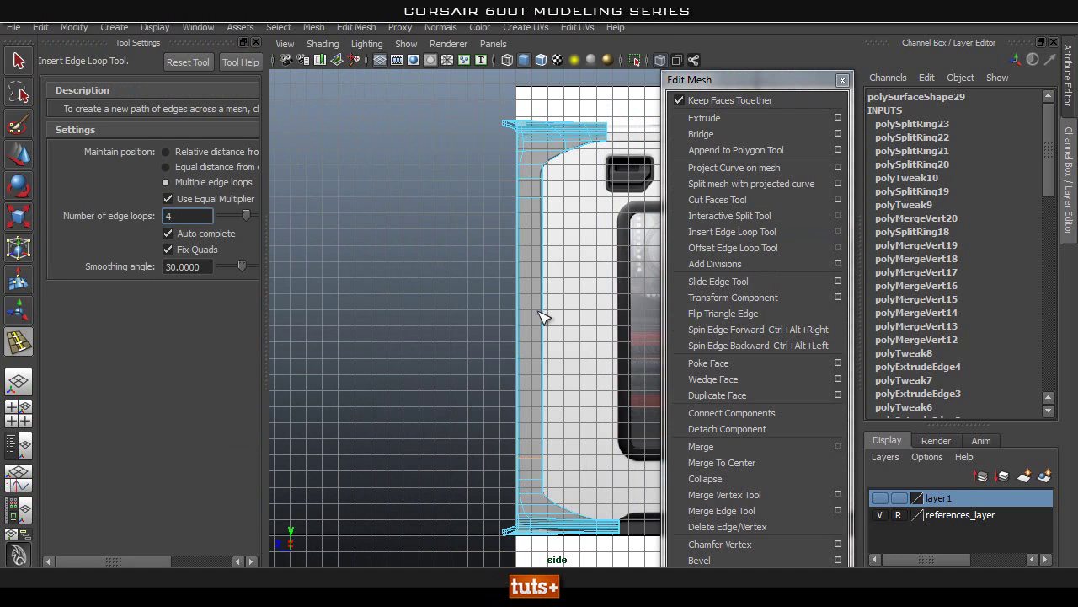
pyautogui.click(256, 43)
# Step: Return to object mode and preview the frame piece smoothed and deselected at its upper inner corner
pyautogui.press('q')
pyautogui.moveTo(410, 259); pyautogui.dragTo(448, 249, button='right')
pyautogui.click(366, 252)
pyautogui.click(393, 246)
pyautogui.click(472, 242)
pyautogui.keyDown('alt'); pyautogui.moveTo(450, 132); pyautogui.dragTo(457, 305, button='middle'); pyautogui.keyUp('alt')
pyautogui.keyDown('alt'); pyautogui.moveTo(456, 305); pyautogui.dragTo(823, 309, button='right'); pyautogui.keyUp('alt')
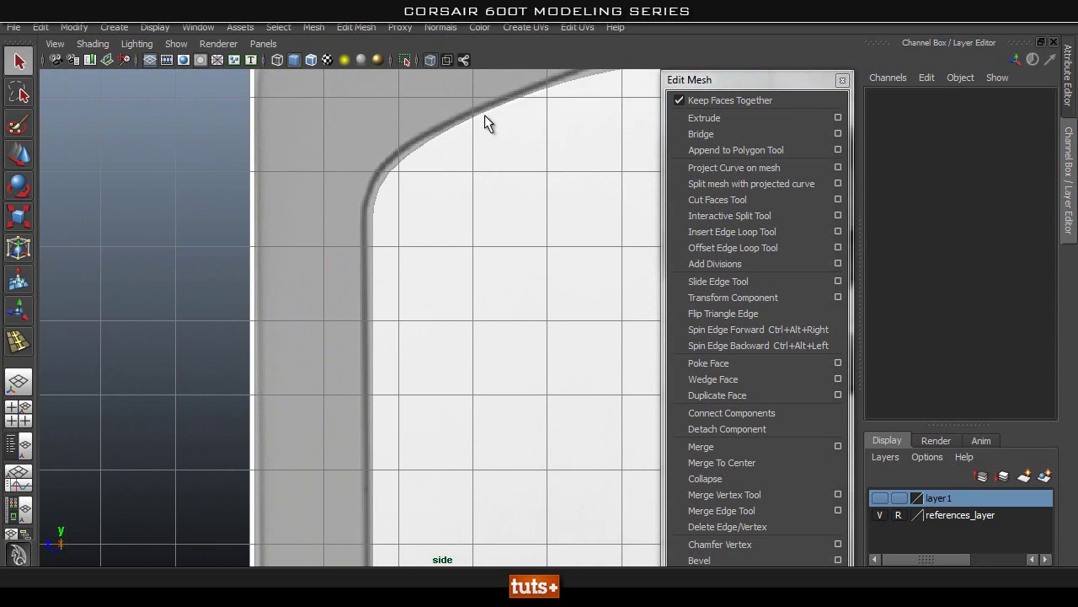
# Step: Compare the smoothed column, lower inner corner and upper arm with the side reference
pyautogui.keyDown('alt'); pyautogui.moveTo(452, 361); pyautogui.dragTo(459, 208, button='right'); pyautogui.keyUp('alt')
pyautogui.keyDown('alt'); pyautogui.moveTo(426, 231); pyautogui.dragTo(410, 92, button='middle'); pyautogui.keyUp('alt')
pyautogui.keyDown('alt'); pyautogui.moveTo(394, 488); pyautogui.dragTo(396, 186, button='middle'); pyautogui.keyUp('alt')
pyautogui.keyDown('alt'); pyautogui.moveTo(358, 400); pyautogui.dragTo(347, 308, button='middle'); pyautogui.keyUp('alt')
pyautogui.keyDown('alt'); pyautogui.moveTo(346, 309); pyautogui.dragTo(407, 258, button='right'); pyautogui.keyUp('alt')
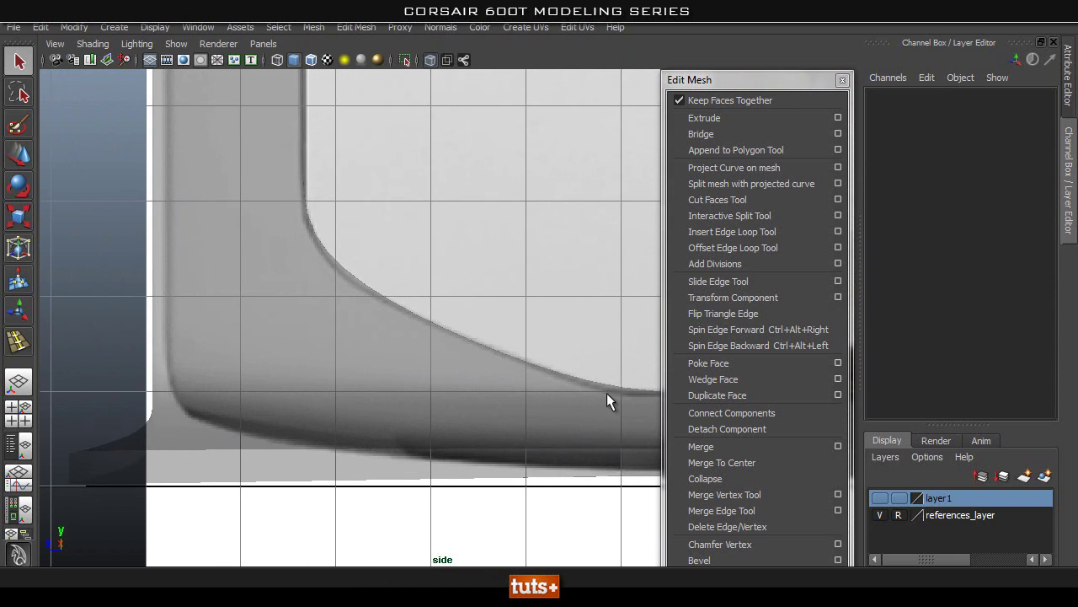
pyautogui.keyDown('alt'); pyautogui.moveTo(605, 434); pyautogui.dragTo(439, 336, button='right'); pyautogui.keyUp('alt')
pyautogui.keyDown('alt'); pyautogui.moveTo(640, 360); pyautogui.dragTo(562, 346, button='middle'); pyautogui.keyUp('alt')
pyautogui.keyDown('alt'); pyautogui.moveTo(349, 249); pyautogui.dragTo(424, 453, button='middle'); pyautogui.keyUp('alt')
pyautogui.keyDown('alt'); pyautogui.moveTo(372, 121); pyautogui.dragTo(396, 353, button='middle'); pyautogui.keyUp('alt')
pyautogui.keyDown('alt'); pyautogui.moveTo(375, 152); pyautogui.dragTo(389, 493, button='middle'); pyautogui.keyUp('alt')
pyautogui.keyDown('alt'); pyautogui.moveTo(291, 227); pyautogui.dragTo(282, 433, button='middle'); pyautogui.keyUp('alt')
pyautogui.keyDown('alt'); pyautogui.moveTo(282, 433); pyautogui.dragTo(378, 409, button='right'); pyautogui.keyUp('alt')
pyautogui.keyDown('alt'); pyautogui.moveTo(377, 409); pyautogui.dragTo(363, 338, button='middle'); pyautogui.keyUp('alt')
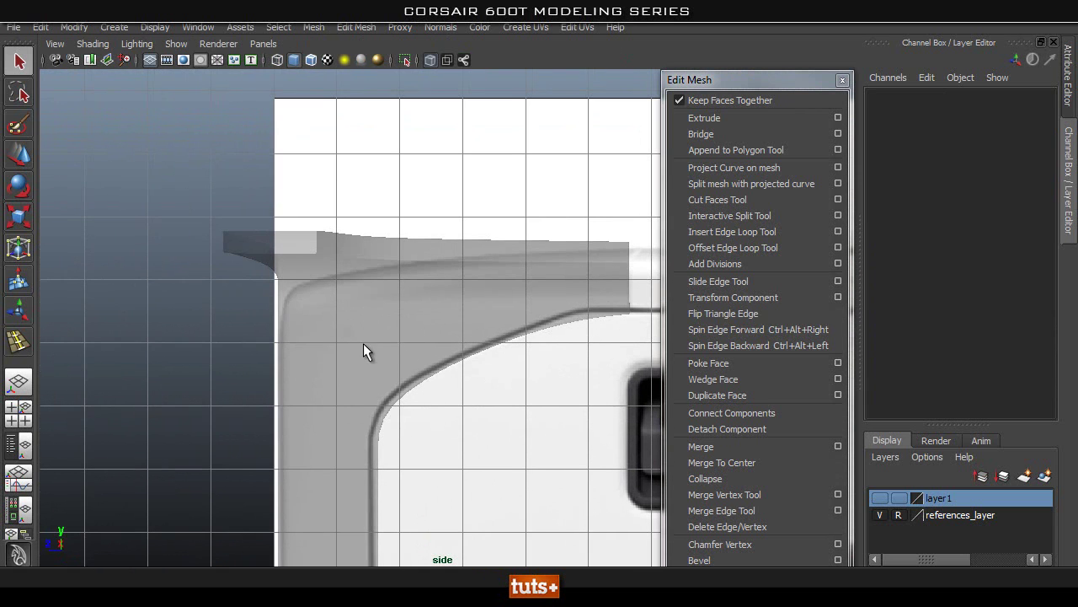
pyautogui.keyDown('alt'); pyautogui.moveTo(555, 306); pyautogui.dragTo(485, 305, button='middle'); pyautogui.keyUp('alt')
# Step: Turn off X-ray shading and examine the smoothed frame piece from several angles in the perspective view
pyautogui.click(428, 59)
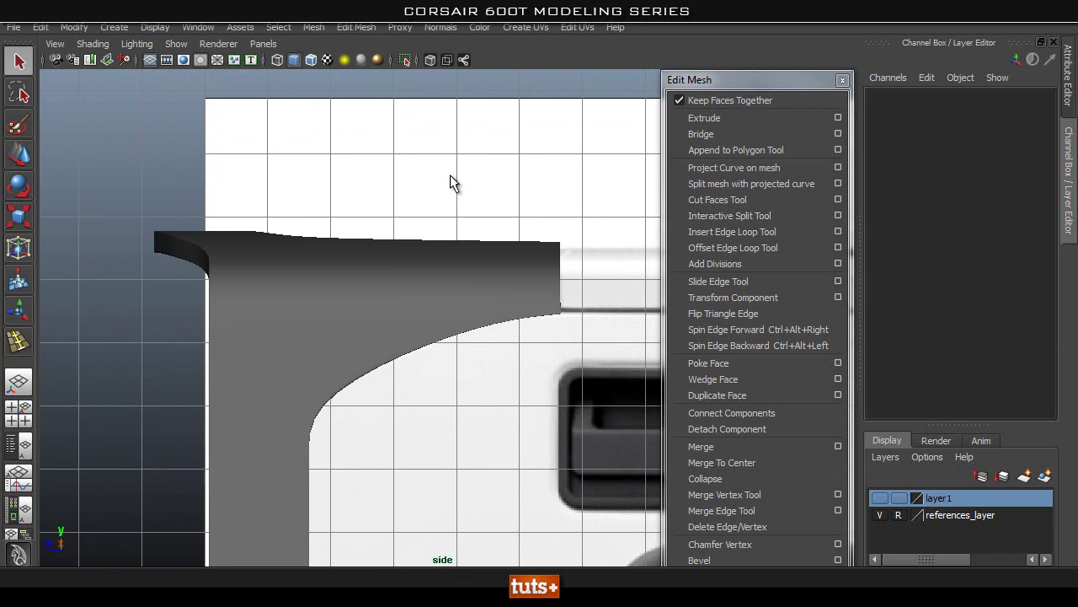
pyautogui.keyDown('alt'); pyautogui.moveTo(472, 480); pyautogui.dragTo(310, 432, button='right'); pyautogui.keyUp('alt')
pyautogui.keyDown('alt'); pyautogui.moveTo(310, 431); pyautogui.dragTo(315, 334, button='middle'); pyautogui.keyUp('alt')
pyautogui.press('space')
pyautogui.press('space')
pyautogui.keyDown('alt'); pyautogui.moveTo(430, 337); pyautogui.dragTo(514, 337); pyautogui.keyUp('alt')
pyautogui.keyDown('alt'); pyautogui.moveTo(489, 329); pyautogui.dragTo(558, 281, button='right'); pyautogui.keyUp('alt')
pyautogui.keyDown('alt'); pyautogui.moveTo(430, 291); pyautogui.dragTo(462, 446, button='middle'); pyautogui.keyUp('alt')
pyautogui.keyDown('alt'); pyautogui.moveTo(462, 447); pyautogui.dragTo(522, 413, button='right'); pyautogui.keyUp('alt')
pyautogui.keyDown('alt'); pyautogui.moveTo(476, 405); pyautogui.dragTo(539, 331); pyautogui.keyUp('alt')
pyautogui.keyDown('alt'); pyautogui.moveTo(259, 291); pyautogui.dragTo(210, 297, button='right'); pyautogui.keyUp('alt')
pyautogui.keyDown('alt'); pyautogui.moveTo(268, 334); pyautogui.dragTo(514, 563, button='middle'); pyautogui.keyUp('alt')
pyautogui.keyDown('alt'); pyautogui.moveTo(367, 379); pyautogui.dragTo(356, 529, button='middle'); pyautogui.keyUp('alt')
# Step: Select the frame piece, turn off its smooth preview, and examine the edges around the upper inner corner up close
pyautogui.click(356, 522)
pyautogui.press('1')
pyautogui.keyDown('alt'); pyautogui.moveTo(414, 315); pyautogui.dragTo(462, 316); pyautogui.keyUp('alt')
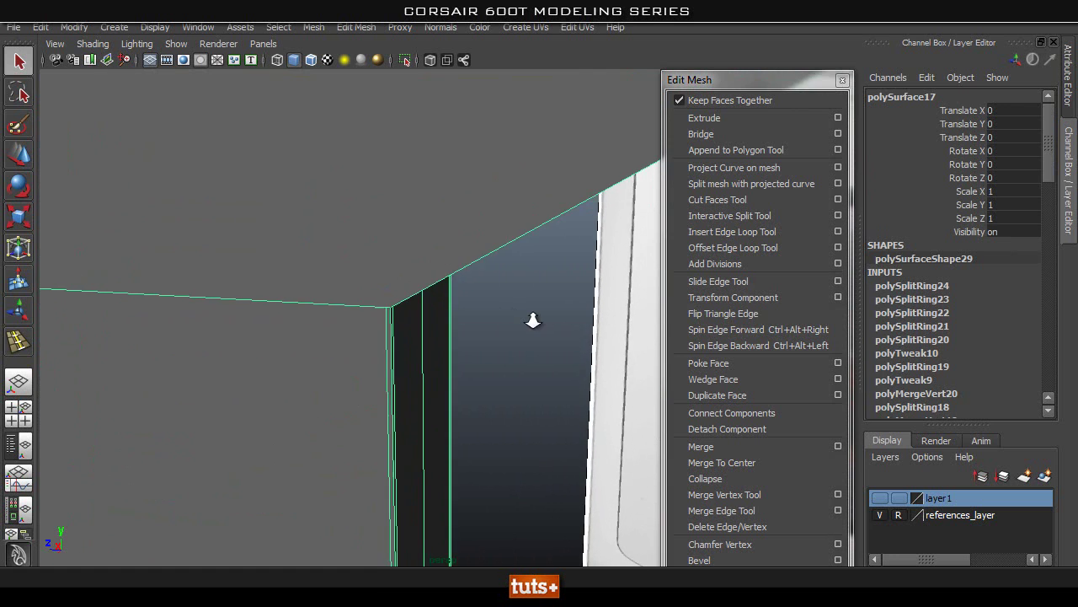
pyautogui.keyDown('alt'); pyautogui.moveTo(477, 222); pyautogui.dragTo(397, 242); pyautogui.keyUp('alt')
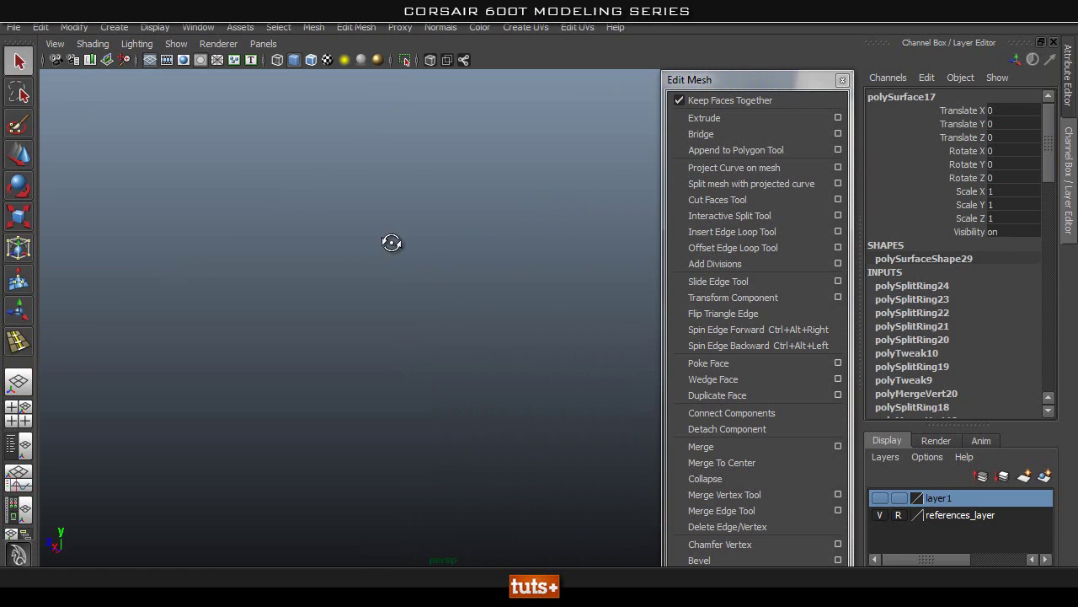
pyautogui.keyDown('alt'); pyautogui.moveTo(306, 227); pyautogui.dragTo(188, 226, button='right'); pyautogui.keyUp('alt')
pyautogui.keyDown('alt'); pyautogui.moveTo(188, 226); pyautogui.dragTo(317, 221, button='middle'); pyautogui.keyUp('alt')
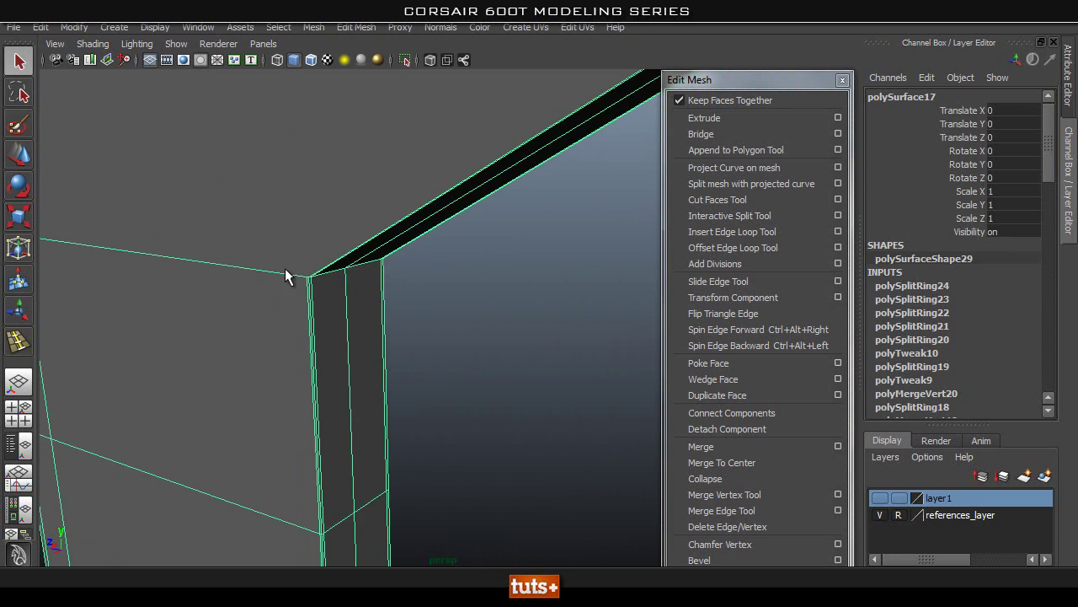
pyautogui.keyDown('alt'); pyautogui.moveTo(318, 221); pyautogui.dragTo(343, 304, button='right'); pyautogui.keyUp('alt')
pyautogui.keyDown('alt'); pyautogui.moveTo(324, 298); pyautogui.dragTo(351, 344, button='middle'); pyautogui.keyUp('alt')
pyautogui.keyDown('alt'); pyautogui.moveTo(352, 345); pyautogui.dragTo(199, 292, button='right'); pyautogui.keyUp('alt')
pyautogui.keyDown('alt'); pyautogui.moveTo(199, 291); pyautogui.dragTo(377, 241); pyautogui.keyUp('alt')
pyautogui.keyDown('alt'); pyautogui.moveTo(378, 241); pyautogui.dragTo(452, 243, button='right'); pyautogui.keyUp('alt')
pyautogui.keyDown('alt'); pyautogui.moveTo(224, 285); pyautogui.dragTo(291, 267, button='middle'); pyautogui.keyUp('alt')
pyautogui.keyDown('alt'); pyautogui.moveTo(271, 287); pyautogui.dragTo(294, 310, button='right'); pyautogui.keyUp('alt')
pyautogui.keyDown('alt'); pyautogui.moveTo(294, 310); pyautogui.dragTo(335, 301); pyautogui.keyUp('alt')
# Step: Cut supporting edges close to the inner rim at the upper corner with the Interactive Split Tool and return to object mode
pyautogui.click(746, 216)
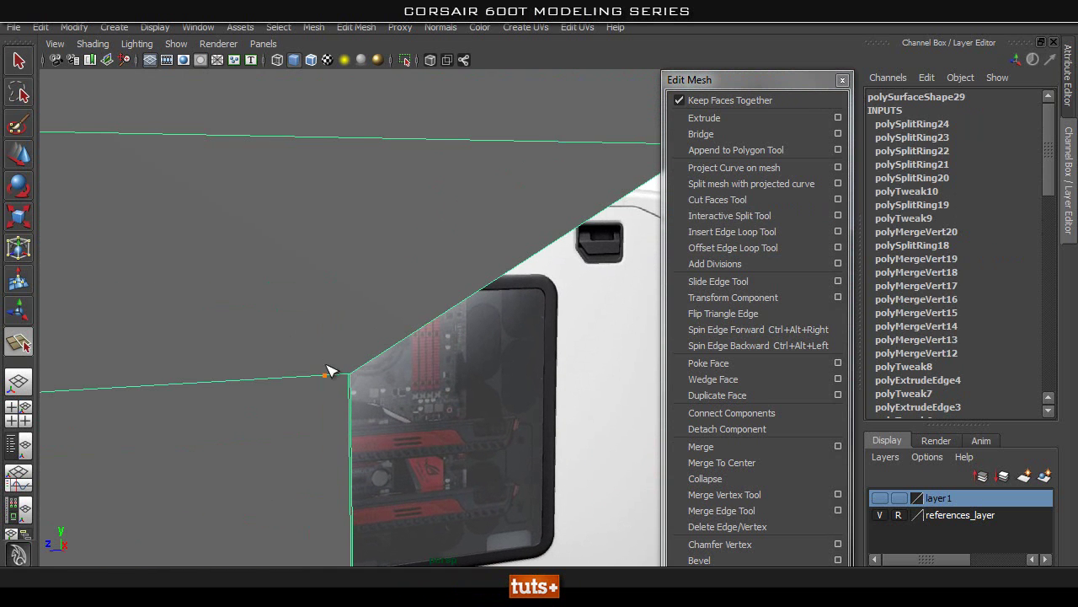
pyautogui.keyDown('alt'); pyautogui.moveTo(424, 247); pyautogui.dragTo(506, 253); pyautogui.keyUp('alt')
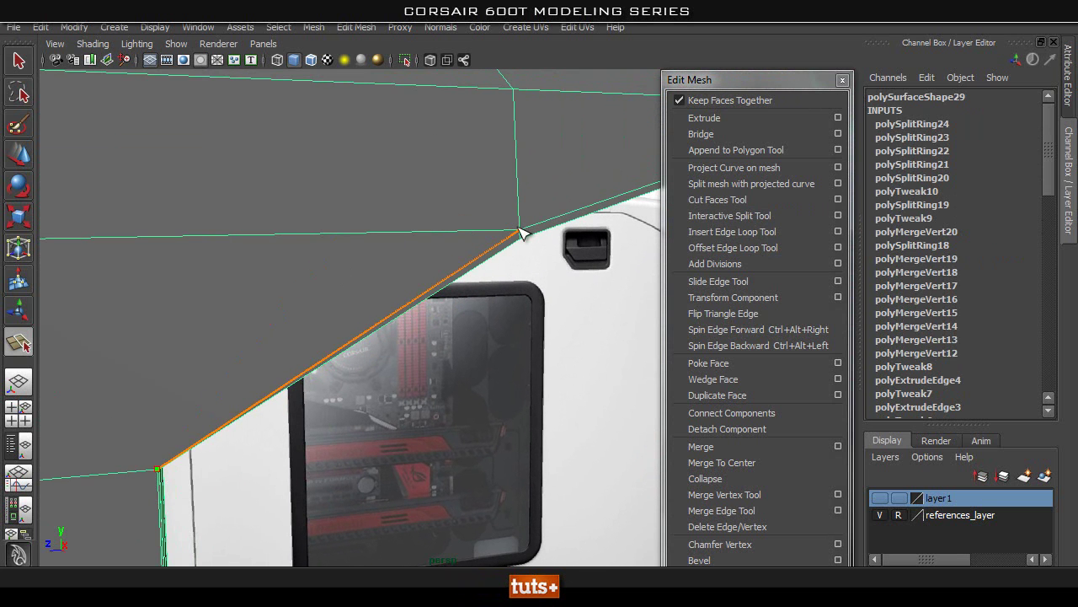
pyautogui.keyDown('alt'); pyautogui.moveTo(421, 351); pyautogui.dragTo(312, 298); pyautogui.keyUp('alt')
pyautogui.keyDown('alt'); pyautogui.moveTo(147, 339); pyautogui.dragTo(515, 293, button='right'); pyautogui.keyUp('alt')
pyautogui.keyDown('alt'); pyautogui.moveTo(315, 202); pyautogui.dragTo(296, 220, button='middle'); pyautogui.keyUp('alt')
pyautogui.keyDown('alt'); pyautogui.moveTo(216, 273); pyautogui.dragTo(276, 281, button='right'); pyautogui.keyUp('alt')
pyautogui.moveTo(143, 255); pyautogui.dragTo(116, 253)
pyautogui.keyDown('alt'); pyautogui.moveTo(398, 424); pyautogui.dragTo(303, 357, button='middle'); pyautogui.keyUp('alt')
pyautogui.keyDown('alt'); pyautogui.moveTo(164, 283); pyautogui.dragTo(222, 279, button='right'); pyautogui.keyUp('alt')
pyautogui.click(210, 208)
pyautogui.keyDown('alt'); pyautogui.moveTo(229, 256); pyautogui.dragTo(253, 280, button='middle'); pyautogui.keyUp('alt')
pyautogui.moveTo(258, 327); pyautogui.dragTo(414, 329)
pyautogui.moveTo(429, 299); pyautogui.dragTo(495, 300, button='right')
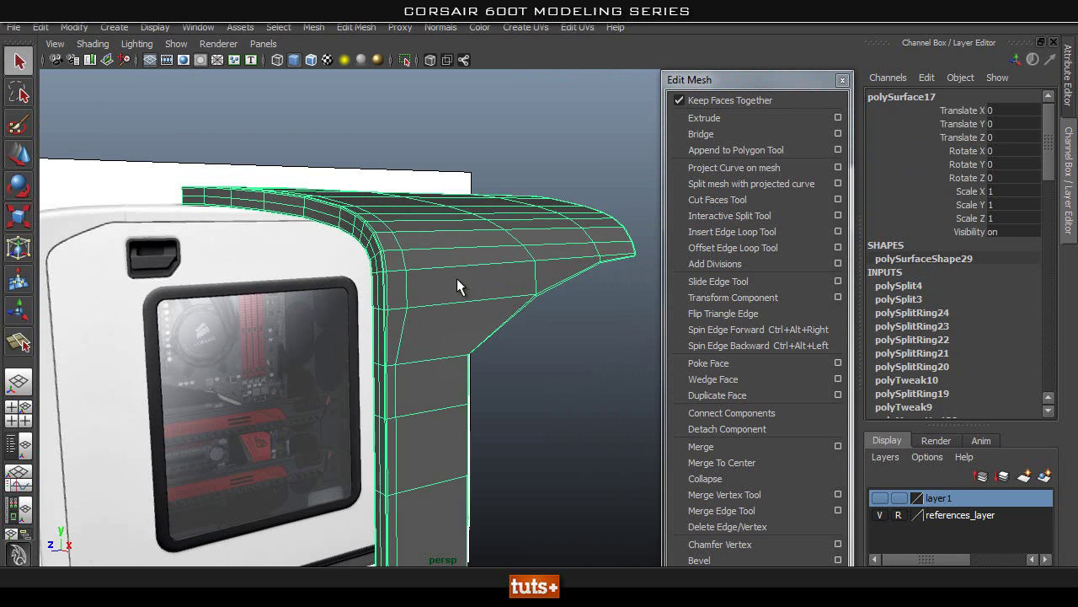
# Step: Inspect the edge flow along the column and around the lower inner corner from several angles
pyautogui.click(534, 373)
pyautogui.keyDown('alt'); pyautogui.moveTo(535, 373); pyautogui.dragTo(247, 383); pyautogui.keyUp('alt')
pyautogui.keyDown('alt'); pyautogui.moveTo(383, 369); pyautogui.dragTo(344, 89, button='middle'); pyautogui.keyUp('alt')
pyautogui.keyDown('alt'); pyautogui.moveTo(345, 90); pyautogui.dragTo(380, 342); pyautogui.keyUp('alt')
pyautogui.keyDown('alt'); pyautogui.moveTo(380, 342); pyautogui.dragTo(450, 362, button='right'); pyautogui.keyUp('alt')
pyautogui.keyDown('alt'); pyautogui.moveTo(450, 361); pyautogui.dragTo(326, 347); pyautogui.keyUp('alt')
pyautogui.click(325, 348)
pyautogui.keyDown('alt'); pyautogui.moveTo(358, 331); pyautogui.dragTo(350, 358, button='middle'); pyautogui.keyUp('alt')
pyautogui.keyDown('alt'); pyautogui.moveTo(351, 358); pyautogui.dragTo(354, 379, button='right'); pyautogui.keyUp('alt')
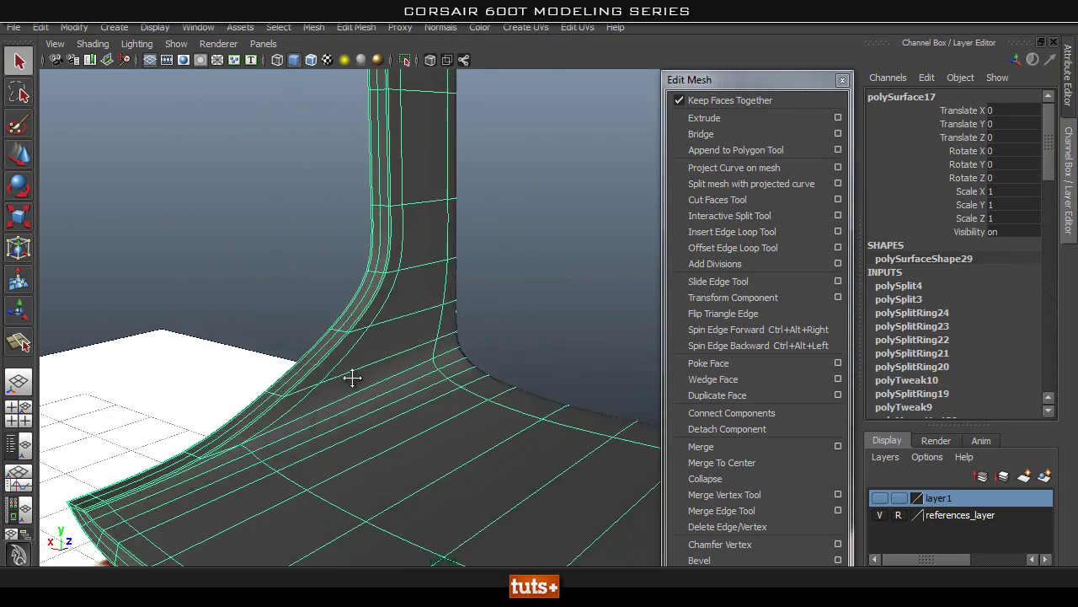
pyautogui.keyDown('alt'); pyautogui.moveTo(354, 379); pyautogui.dragTo(168, 337); pyautogui.keyUp('alt')
pyautogui.keyDown('alt'); pyautogui.moveTo(168, 337); pyautogui.dragTo(384, 353, button='right'); pyautogui.keyUp('alt')
pyautogui.keyDown('alt'); pyautogui.moveTo(384, 352); pyautogui.dragTo(347, 352); pyautogui.keyUp('alt')
pyautogui.keyDown('alt'); pyautogui.moveTo(156, 359); pyautogui.dragTo(480, 288, button='middle'); pyautogui.keyUp('alt')
pyautogui.keyDown('alt'); pyautogui.moveTo(240, 320); pyautogui.dragTo(462, 342); pyautogui.keyUp('alt')
# Step: Preview the frame piece smoothed and inspect the ends of both arms and the overall shape
pyautogui.press('3')
pyautogui.click(525, 168)
pyautogui.keyDown('alt'); pyautogui.moveTo(525, 168); pyautogui.dragTo(309, 266, button='right'); pyautogui.keyUp('alt')
pyautogui.keyDown('alt'); pyautogui.moveTo(308, 266); pyautogui.dragTo(346, 292); pyautogui.keyUp('alt')
pyautogui.keyDown('alt'); pyautogui.moveTo(346, 291); pyautogui.dragTo(569, 328, button='right'); pyautogui.keyUp('alt')
pyautogui.click(517, 388)
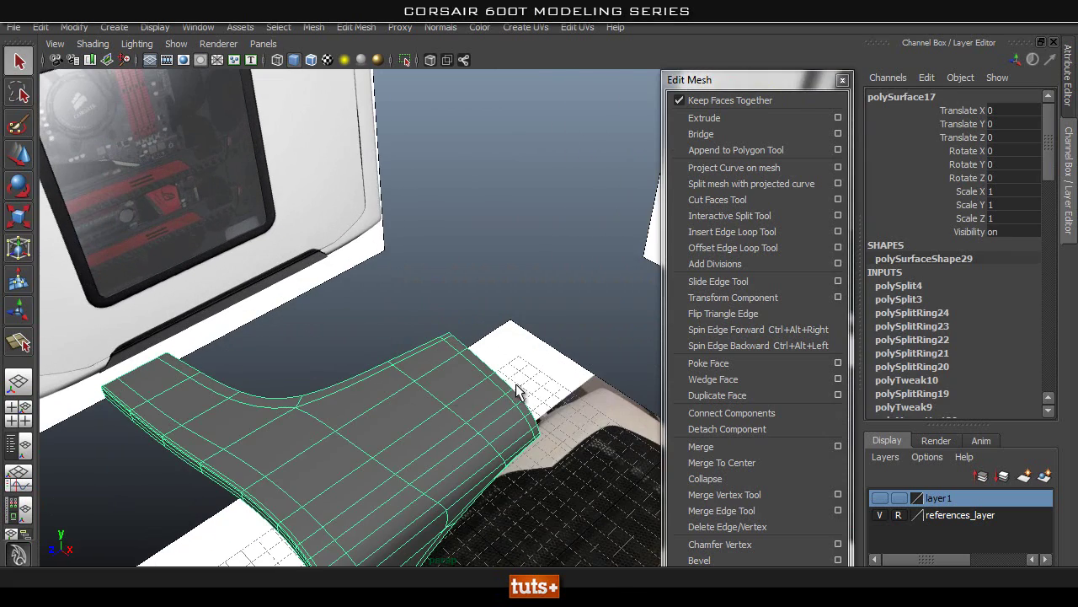
pyautogui.keyDown('alt'); pyautogui.moveTo(495, 232); pyautogui.dragTo(446, 240); pyautogui.keyUp('alt')
pyautogui.keyDown('alt'); pyautogui.moveTo(446, 240); pyautogui.dragTo(228, 233, button='right'); pyautogui.keyUp('alt')
pyautogui.keyDown('alt'); pyautogui.moveTo(228, 233); pyautogui.dragTo(354, 228); pyautogui.keyUp('alt')
pyautogui.keyDown('alt'); pyautogui.moveTo(354, 228); pyautogui.dragTo(396, 419, button='middle'); pyautogui.keyUp('alt')
pyautogui.keyDown('alt'); pyautogui.moveTo(295, 328); pyautogui.dragTo(458, 321, button='right'); pyautogui.keyUp('alt')
pyautogui.keyDown('alt'); pyautogui.moveTo(457, 320); pyautogui.dragTo(462, 268); pyautogui.keyUp('alt')
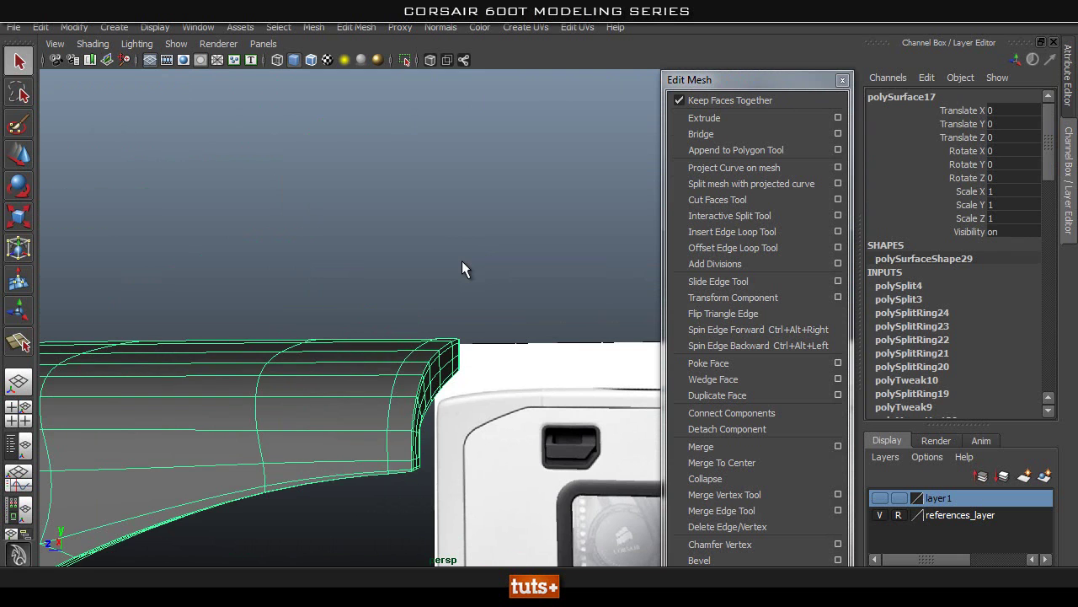
pyautogui.click(462, 260)
pyautogui.keyDown('alt'); pyautogui.moveTo(204, 258); pyautogui.dragTo(413, 214); pyautogui.keyUp('alt')
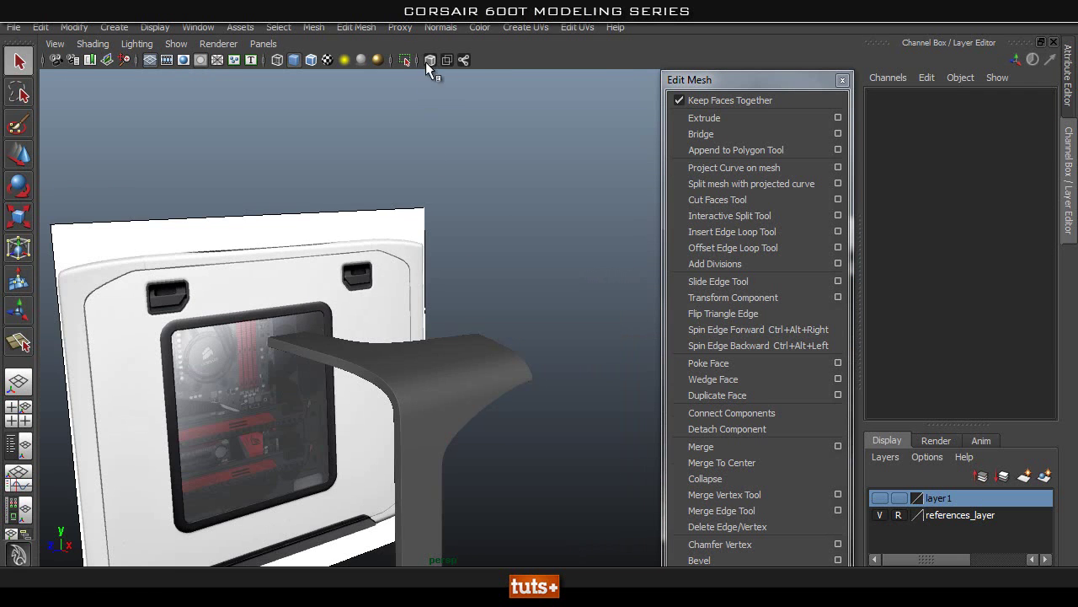
# Step: Make layer1 visible and select the outer trim strip around the front frame
pyautogui.click(407, 59)
pyautogui.click(407, 59)
pyautogui.click(879, 498)
pyautogui.keyDown('alt'); pyautogui.moveTo(126, 342); pyautogui.dragTo(455, 369); pyautogui.keyUp('alt')
pyautogui.click(390, 380)
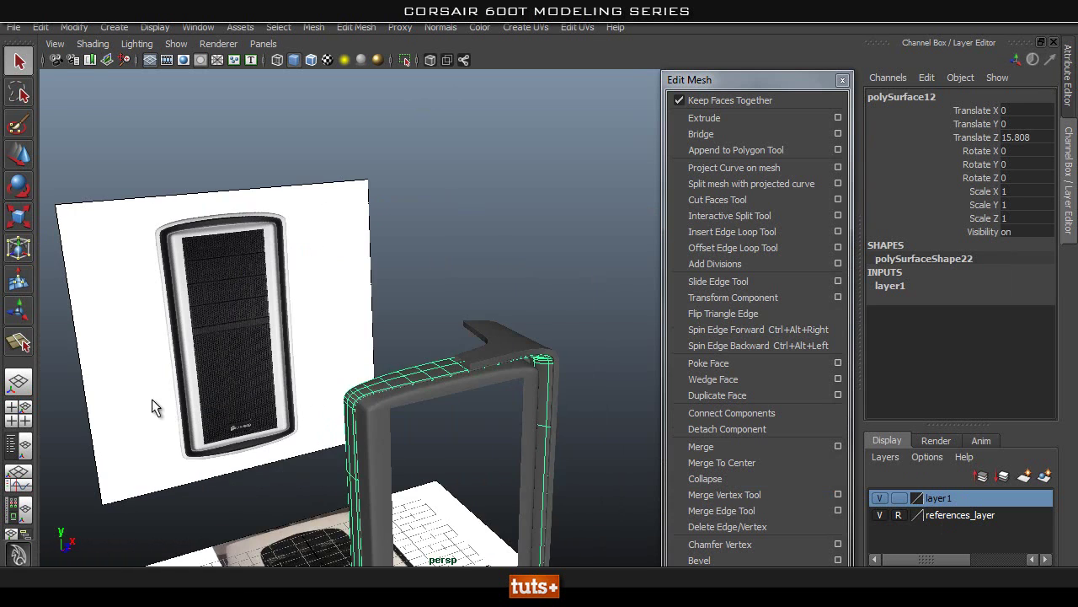
# Step: Turn off the outer trim strip's smooth preview and isolate it in the perspective view
pyautogui.keyDown('alt'); pyautogui.moveTo(220, 413); pyautogui.dragTo(443, 368, button='right'); pyautogui.keyUp('alt')
pyautogui.keyDown('alt'); pyautogui.moveTo(443, 368); pyautogui.dragTo(541, 278, button='middle'); pyautogui.keyUp('alt')
pyautogui.press('1')
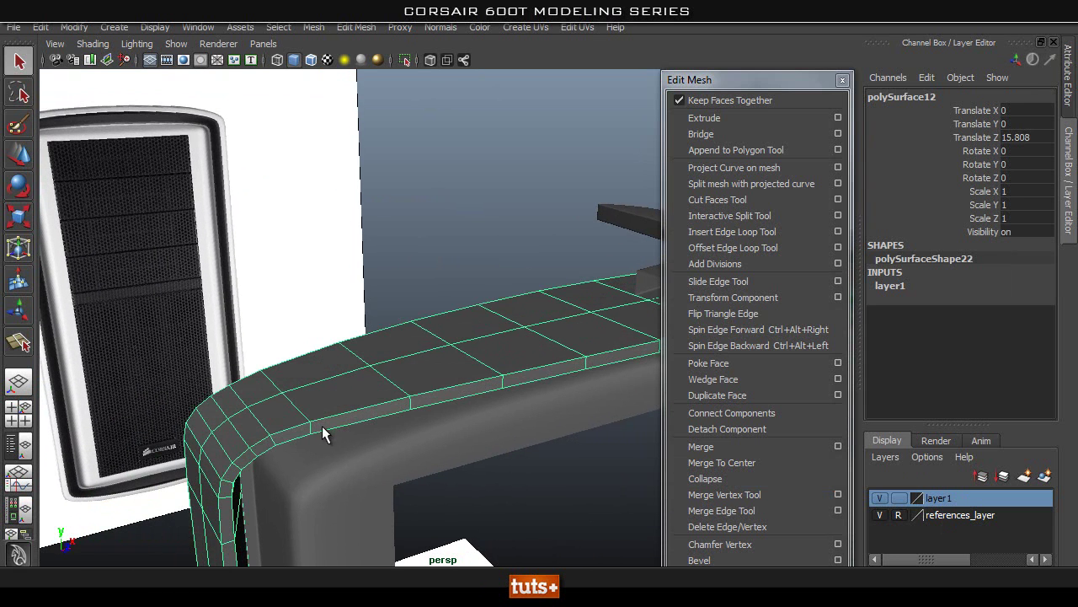
pyautogui.click(405, 60)
pyautogui.keyDown('alt'); pyautogui.moveTo(396, 303); pyautogui.dragTo(420, 357); pyautogui.keyUp('alt')
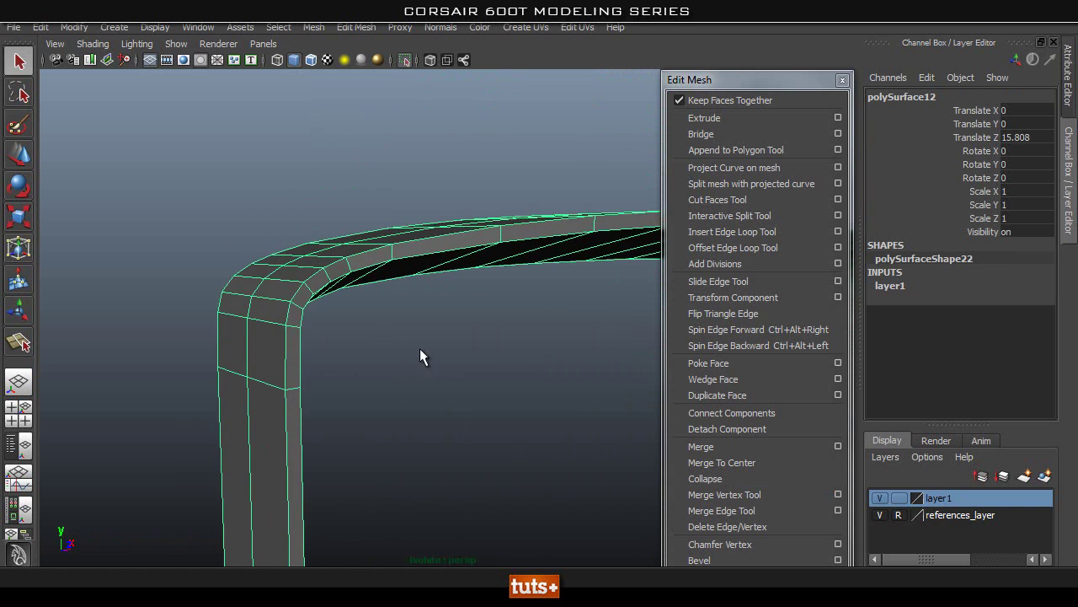
# Step: Insert supporting edge loops on the trim strip's narrow front face, close to its outer and inner edges, using relative distance
pyautogui.click(745, 231)
pyautogui.keyDown('alt'); pyautogui.moveTo(282, 233); pyautogui.dragTo(360, 362); pyautogui.keyUp('alt')
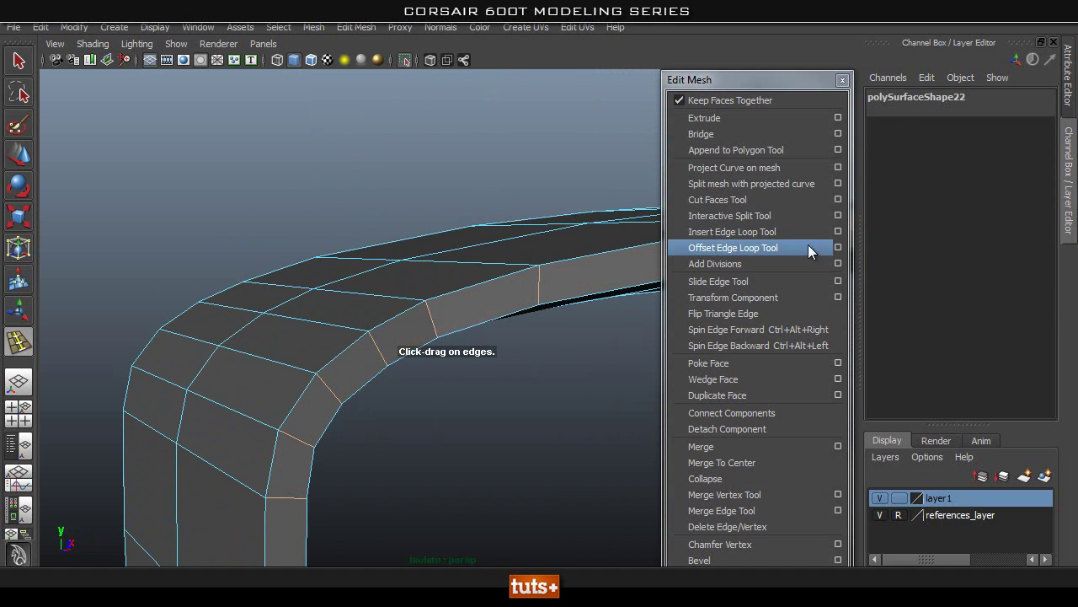
pyautogui.click(838, 233)
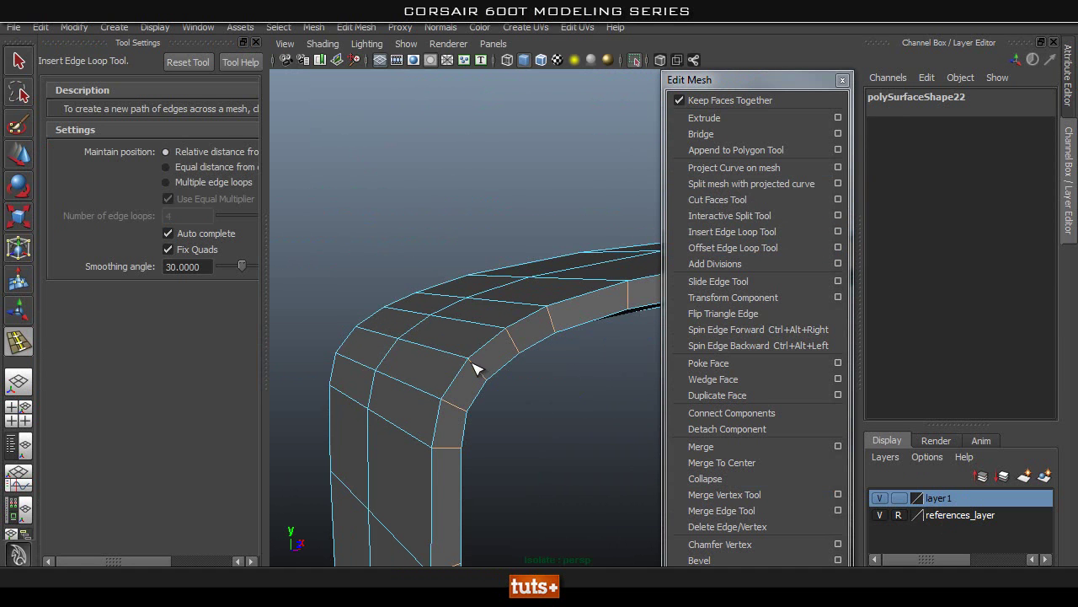
pyautogui.keyDown('alt'); pyautogui.moveTo(414, 414); pyautogui.dragTo(454, 414); pyautogui.keyUp('alt')
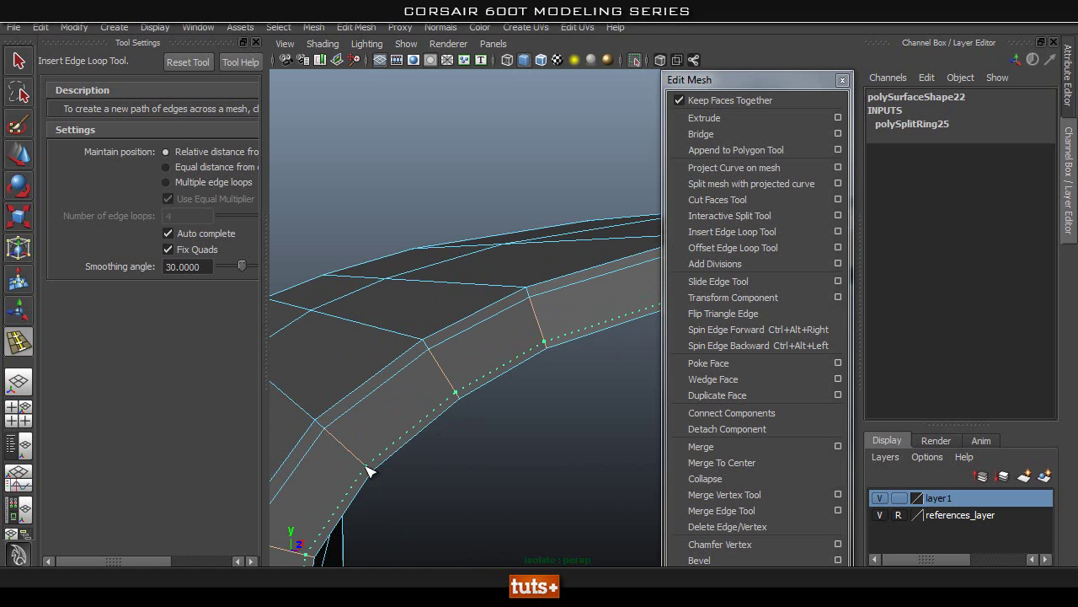
pyautogui.moveTo(366, 465); pyautogui.dragTo(366, 467)
# Step: Close the tool settings and insert an edge loop on the strip's wide outer face, close to its front edge
pyautogui.keyDown('alt'); pyautogui.moveTo(366, 466); pyautogui.dragTo(301, 453, button='right'); pyautogui.keyUp('alt')
pyautogui.keyDown('alt'); pyautogui.moveTo(394, 462); pyautogui.dragTo(439, 465); pyautogui.keyUp('alt')
pyautogui.keyDown('alt'); pyautogui.moveTo(514, 426); pyautogui.dragTo(308, 410, button='middle'); pyautogui.keyUp('alt')
pyautogui.keyDown('alt'); pyautogui.moveTo(363, 413); pyautogui.dragTo(483, 423, button='right'); pyautogui.keyUp('alt')
pyautogui.keyDown('alt'); pyautogui.moveTo(379, 378); pyautogui.dragTo(466, 396, button='middle'); pyautogui.keyUp('alt')
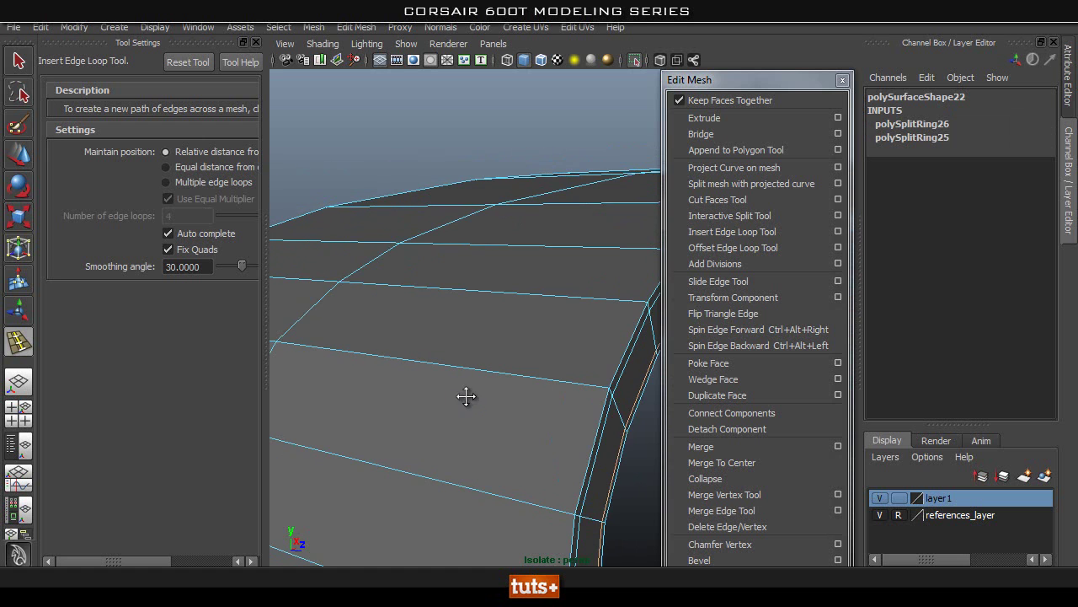
pyautogui.click(255, 43)
pyautogui.keyDown('alt'); pyautogui.moveTo(481, 392); pyautogui.dragTo(471, 362, button='middle'); pyautogui.keyUp('alt')
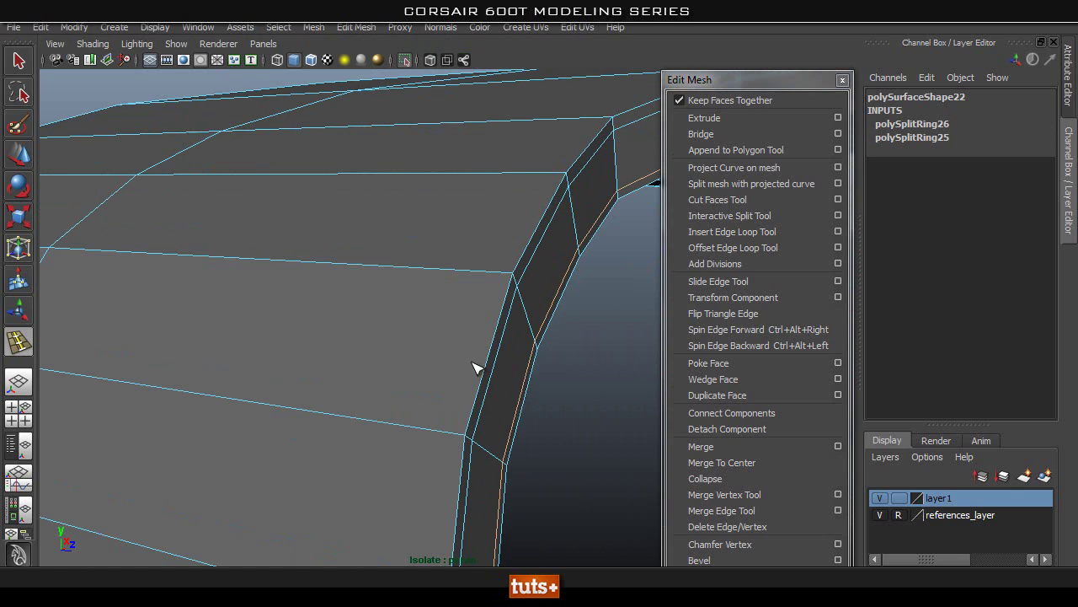
pyautogui.click(503, 291)
# Step: Insert an edge loop on the strip's wide outer face, close to its rear edge
pyautogui.scroll(-5, 283, 321)
pyautogui.keyDown('alt'); pyautogui.moveTo(284, 320); pyautogui.dragTo(378, 317); pyautogui.keyUp('alt')
pyautogui.keyDown('alt'); pyautogui.moveTo(377, 316); pyautogui.dragTo(511, 350, button='right'); pyautogui.keyUp('alt')
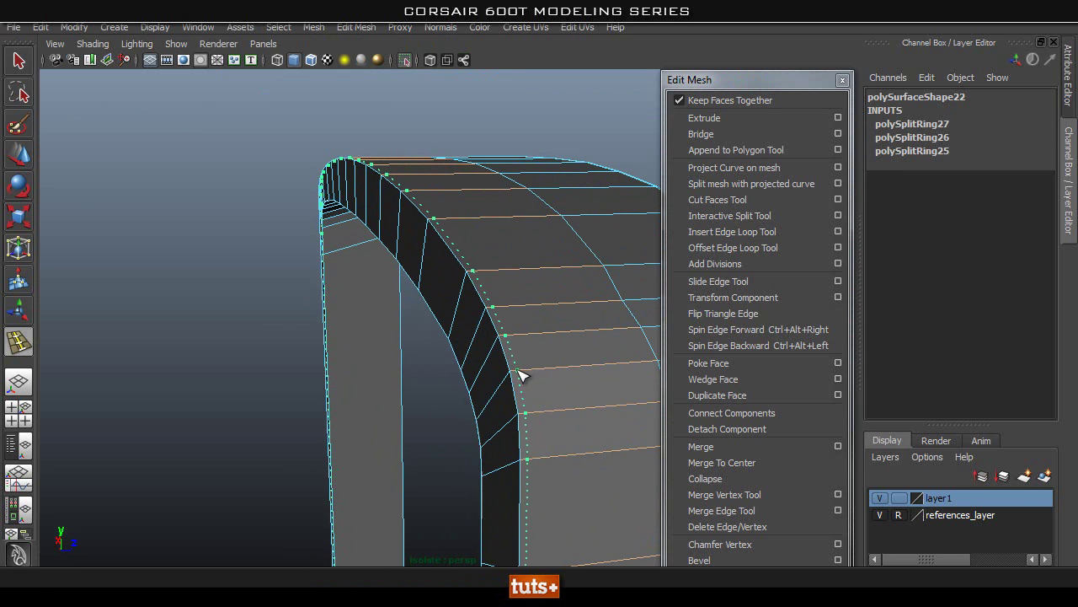
pyautogui.keyDown('alt'); pyautogui.moveTo(509, 382); pyautogui.dragTo(573, 312); pyautogui.keyUp('alt')
pyautogui.keyDown('alt'); pyautogui.moveTo(573, 311); pyautogui.dragTo(337, 283, button='middle'); pyautogui.keyUp('alt')
pyautogui.keyDown('alt'); pyautogui.moveTo(337, 282); pyautogui.dragTo(315, 308); pyautogui.keyUp('alt')
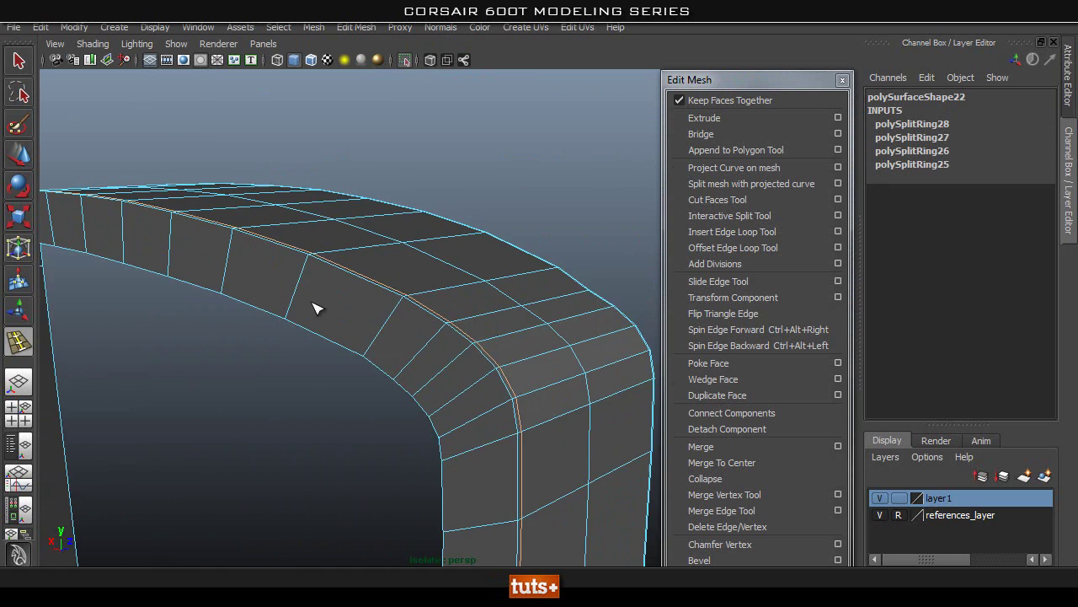
# Step: Insert supporting edge loops on the strip's rear face, close to its outer edge and its inner opening edge
pyautogui.keyDown('alt'); pyautogui.moveTo(315, 309); pyautogui.dragTo(475, 379, button='right'); pyautogui.keyUp('alt')
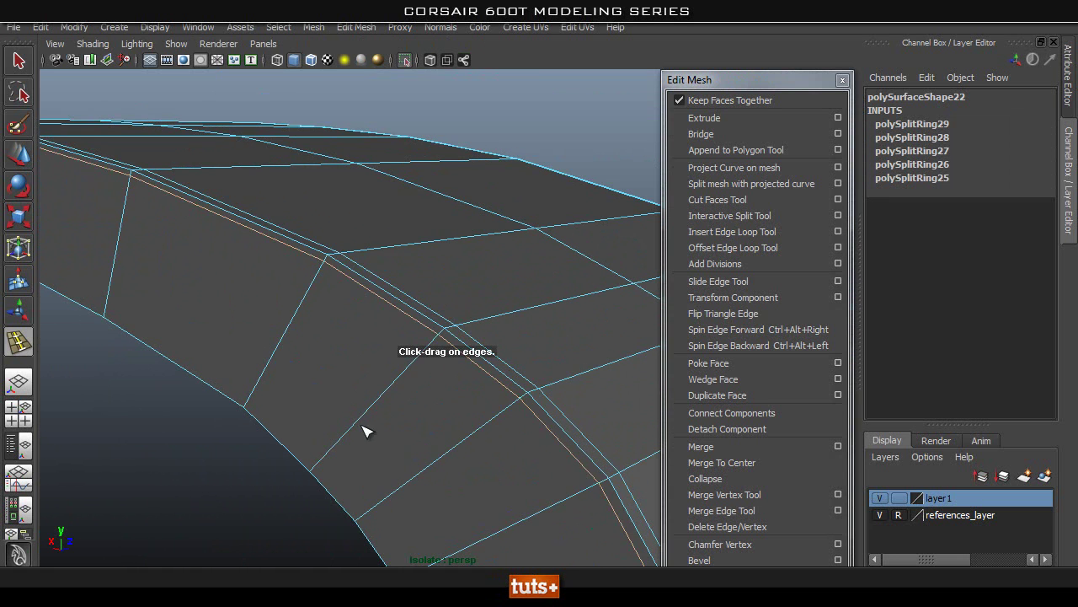
pyautogui.keyDown('alt'); pyautogui.moveTo(352, 453); pyautogui.dragTo(390, 347, button='middle'); pyautogui.keyUp('alt')
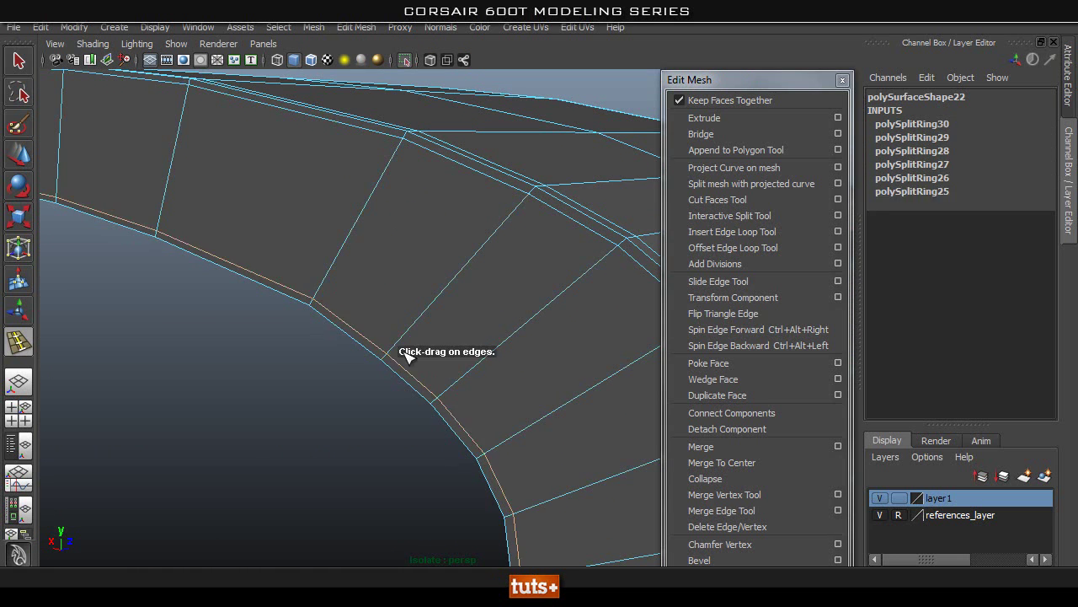
pyautogui.keyDown('alt'); pyautogui.moveTo(393, 358); pyautogui.dragTo(442, 379); pyautogui.keyUp('alt')
pyautogui.keyDown('alt'); pyautogui.moveTo(524, 362); pyautogui.dragTo(500, 306); pyautogui.keyUp('alt')
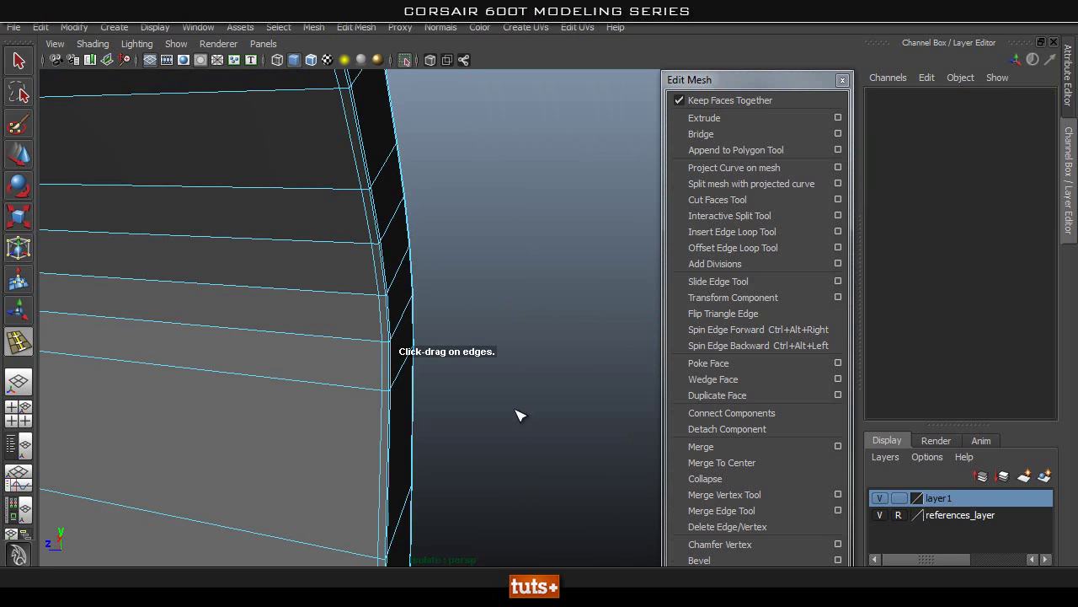
# Step: Insert the remaining supporting edge loops on the strip's inner face, close to the edges where it meets the front and rear faces
pyautogui.keyDown('alt'); pyautogui.moveTo(507, 414); pyautogui.dragTo(376, 412, button='right'); pyautogui.keyUp('alt')
pyautogui.keyDown('alt'); pyautogui.moveTo(376, 412); pyautogui.dragTo(455, 496, button='middle'); pyautogui.keyUp('alt')
pyautogui.keyDown('alt'); pyautogui.moveTo(333, 443); pyautogui.dragTo(429, 405); pyautogui.keyUp('alt')
pyautogui.keyDown('alt'); pyautogui.moveTo(202, 354); pyautogui.dragTo(241, 391, button='middle'); pyautogui.keyUp('alt')
pyautogui.keyDown('alt'); pyautogui.moveTo(241, 391); pyautogui.dragTo(451, 473); pyautogui.keyUp('alt')
pyautogui.keyDown('alt'); pyautogui.moveTo(181, 438); pyautogui.dragTo(702, 502, button='right'); pyautogui.keyUp('alt')
pyautogui.keyDown('alt'); pyautogui.moveTo(421, 396); pyautogui.dragTo(390, 391, button='middle'); pyautogui.keyUp('alt')
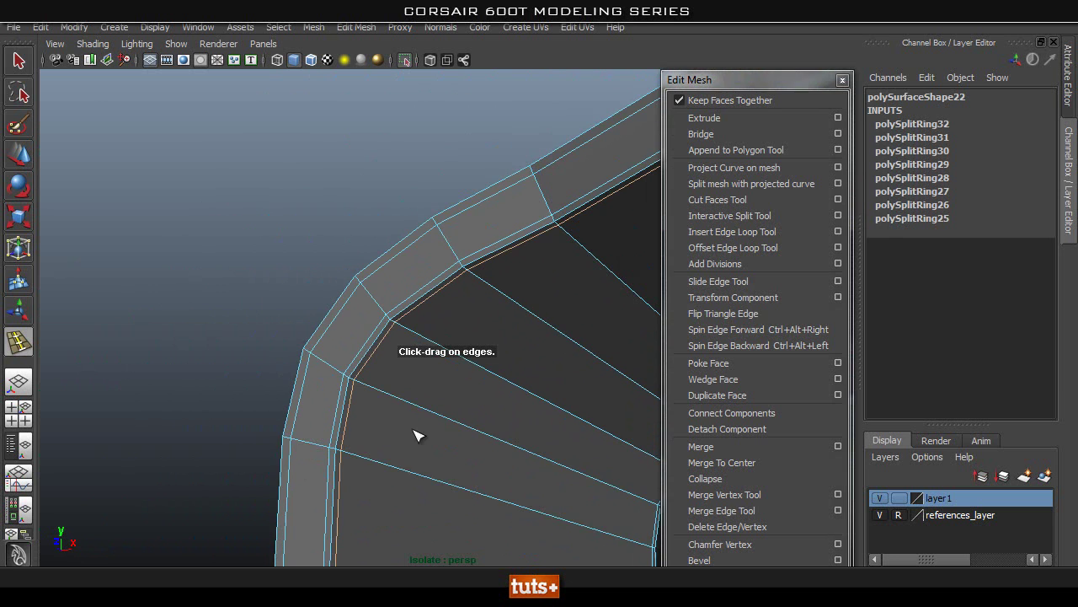
pyautogui.keyDown('alt'); pyautogui.moveTo(422, 406); pyautogui.dragTo(371, 408, button='right'); pyautogui.keyUp('alt')
pyautogui.keyDown('alt'); pyautogui.moveTo(505, 433); pyautogui.dragTo(456, 386, button='middle'); pyautogui.keyUp('alt')
pyautogui.moveTo(479, 376); pyautogui.dragTo(477, 377)
pyautogui.keyDown('alt'); pyautogui.moveTo(446, 413); pyautogui.dragTo(232, 391, button='right'); pyautogui.keyUp('alt')
pyautogui.keyDown('alt'); pyautogui.moveTo(233, 391); pyautogui.dragTo(320, 345); pyautogui.keyUp('alt')
# Step: Return the trim strip to object mode, turn on its smooth preview and inspect the rounded corner unselected
pyautogui.press('q')
pyautogui.moveTo(319, 299); pyautogui.dragTo(368, 272, button='right')
pyautogui.click(367, 270)
pyautogui.press('3')
pyautogui.click(485, 352)
pyautogui.keyDown('alt'); pyautogui.moveTo(485, 352); pyautogui.dragTo(423, 187); pyautogui.keyUp('alt')
# Step: Turn off isolation to show the whole model, check the trim strip against its neighbours and select the side frame piece
pyautogui.click(405, 60)
pyautogui.keyDown('alt'); pyautogui.moveTo(281, 292); pyautogui.dragTo(397, 337); pyautogui.keyUp('alt')
pyautogui.scroll(5, 397, 337)
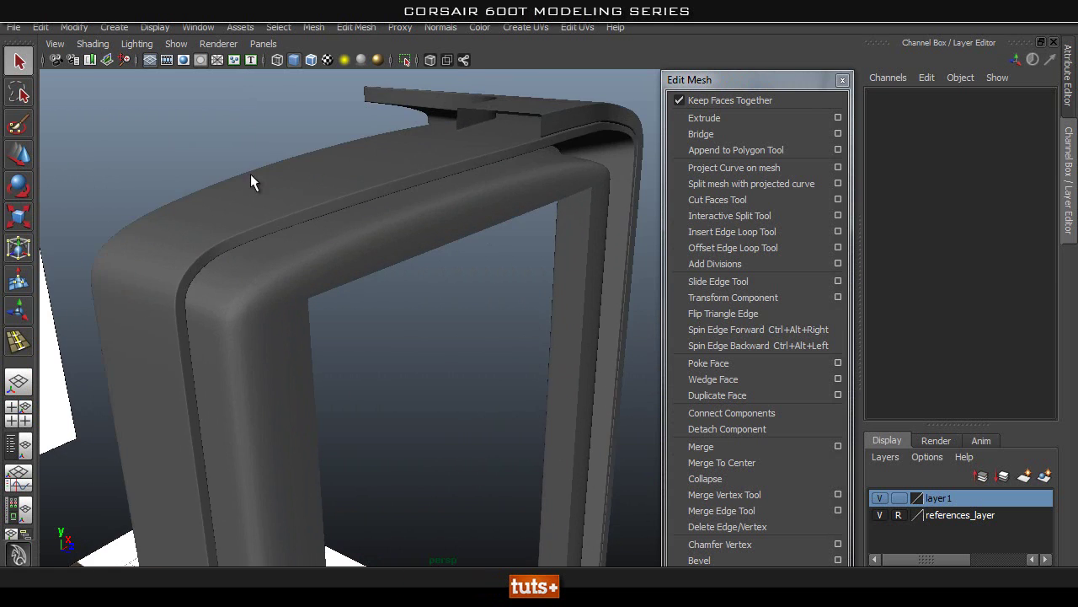
pyautogui.click(253, 174)
pyautogui.click(337, 263)
pyautogui.click(475, 351)
pyautogui.keyDown('alt'); pyautogui.moveTo(476, 352); pyautogui.dragTo(469, 308); pyautogui.keyUp('alt')
pyautogui.click(468, 297)
pyautogui.keyDown('alt'); pyautogui.moveTo(262, 282); pyautogui.dragTo(404, 278, button='right'); pyautogui.keyUp('alt')
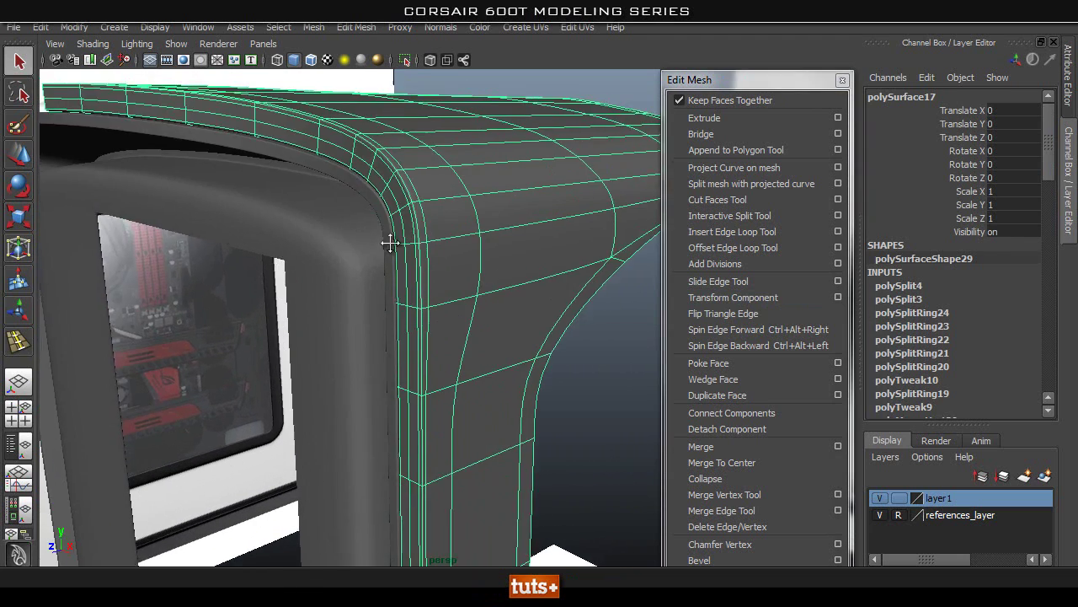